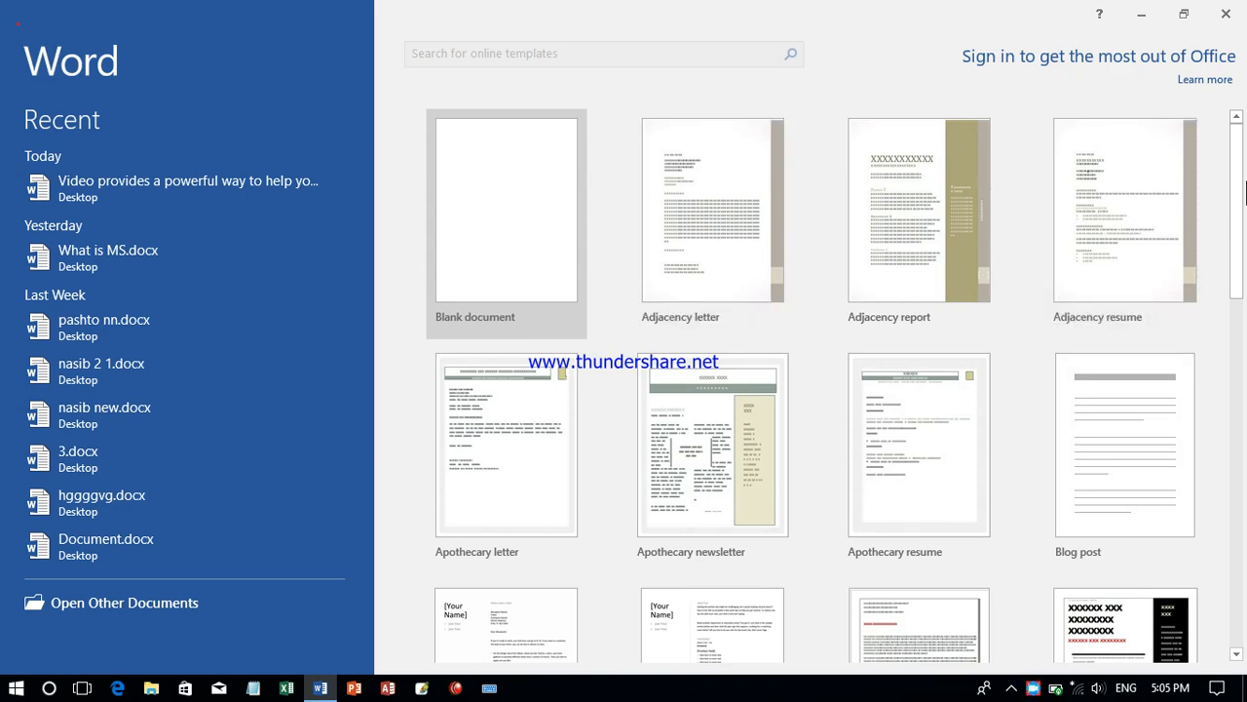
- Browse the available templates on the start screen and create a blank document
{"action": "left_click_drag", "start_coordinate": [1245, 193], "coordinate": [1245, 475]}
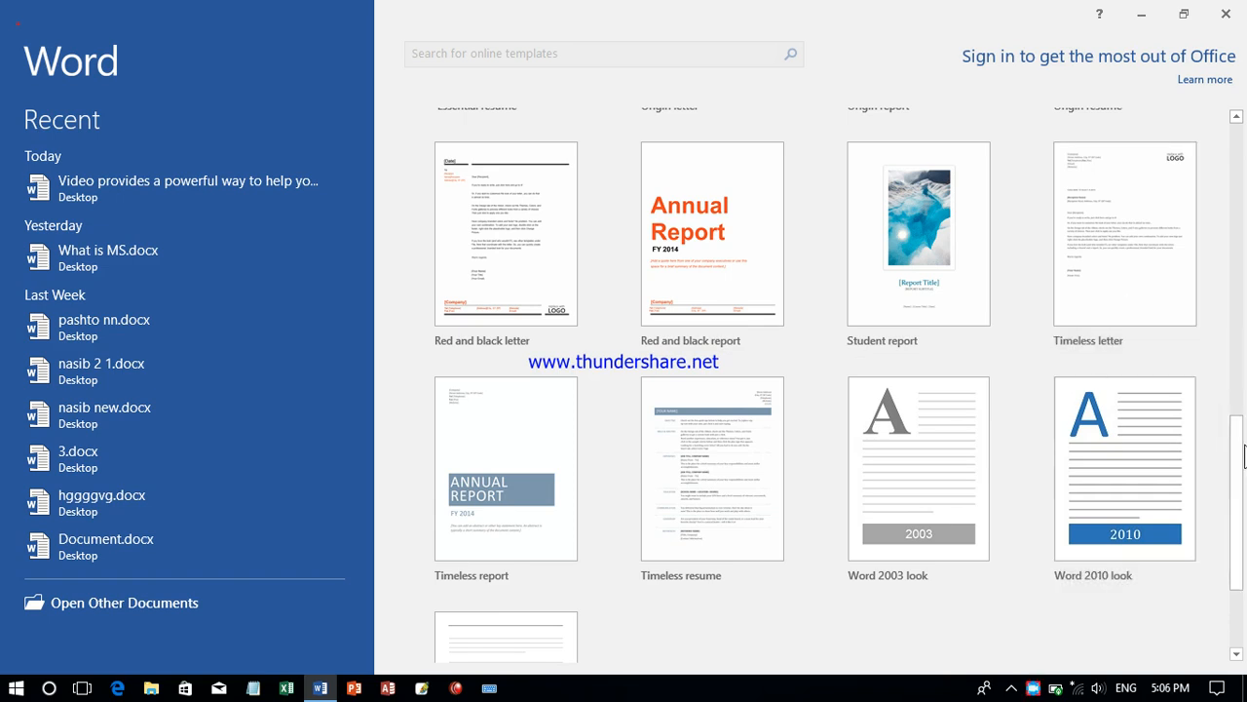
{"action": "left_click_drag", "start_coordinate": [1243, 485], "coordinate": [1219, 166]}
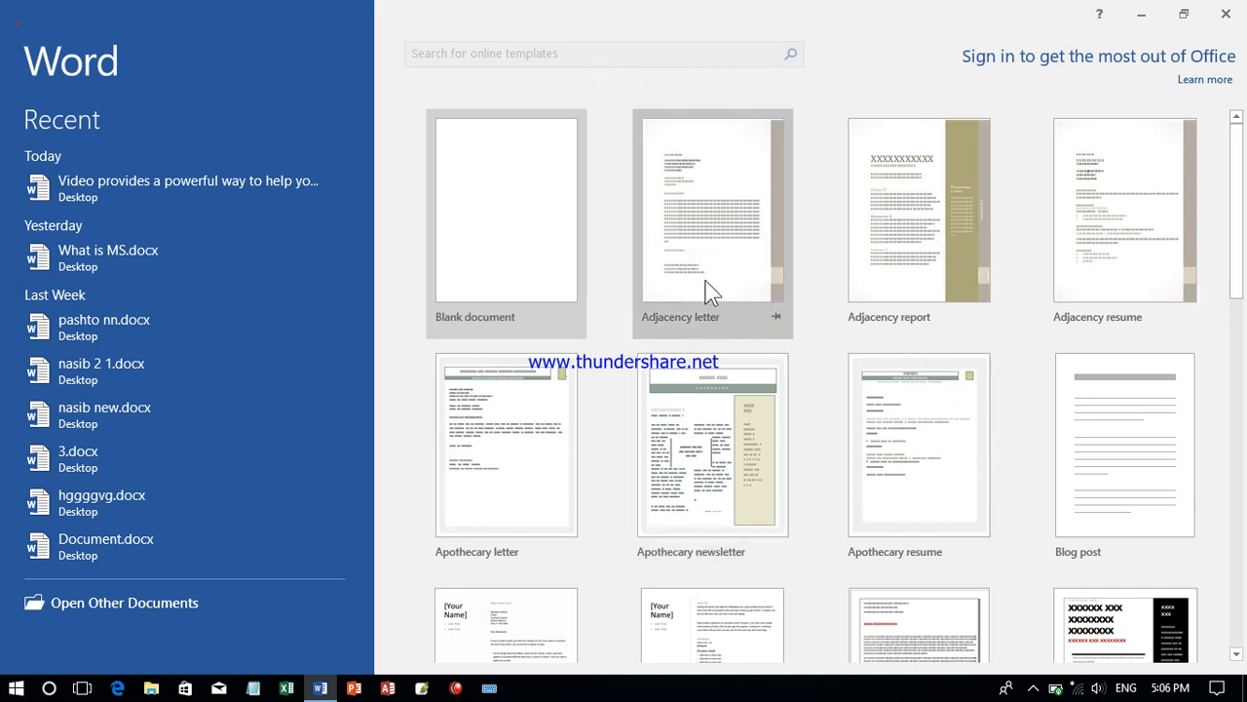
{"action": "left_click", "coordinate": [500, 260]}
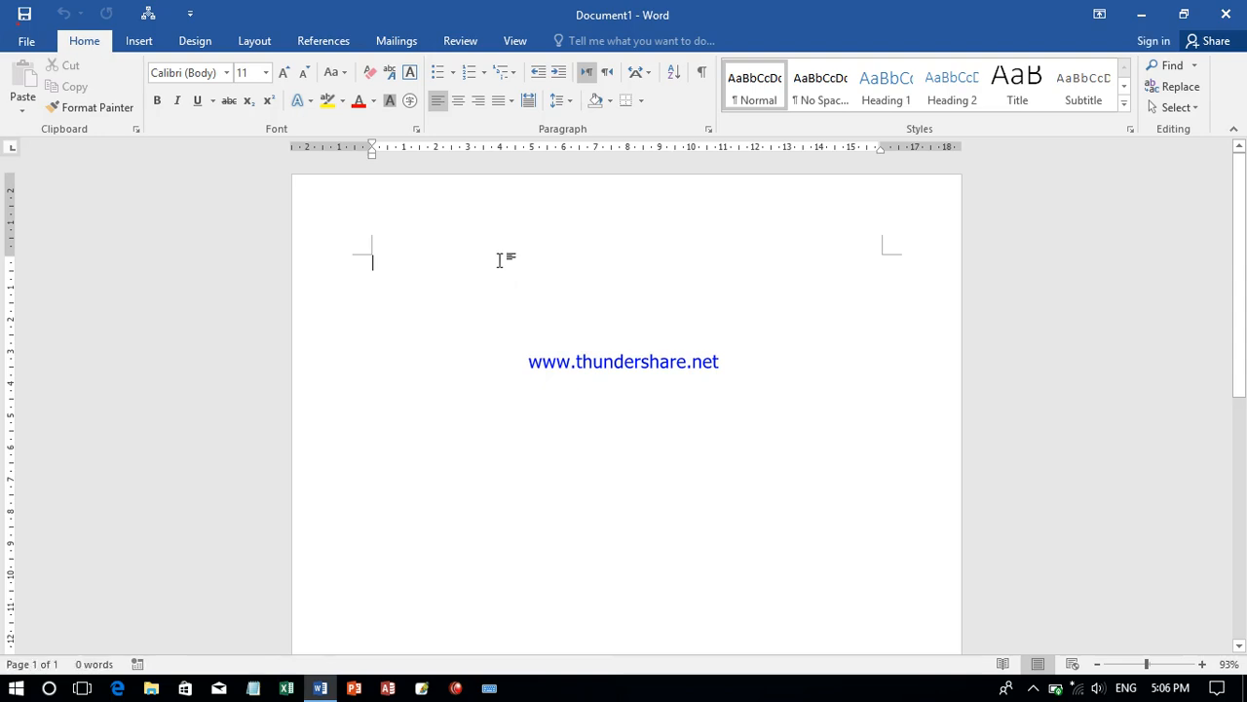
{"action": "left_click", "coordinate": [1160, 665]}
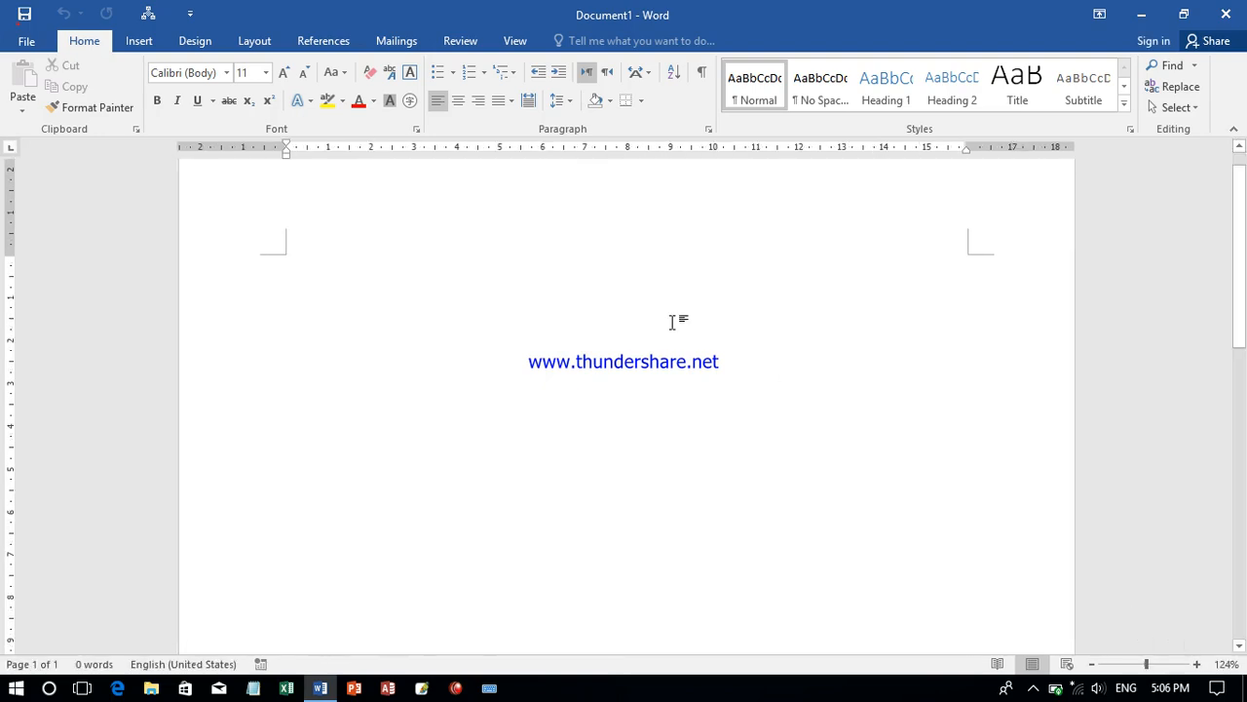
- Clear the stray letters and generate sample paragraphs with the =rand() function
{"action": "type", "text": "jhgjgjh"}
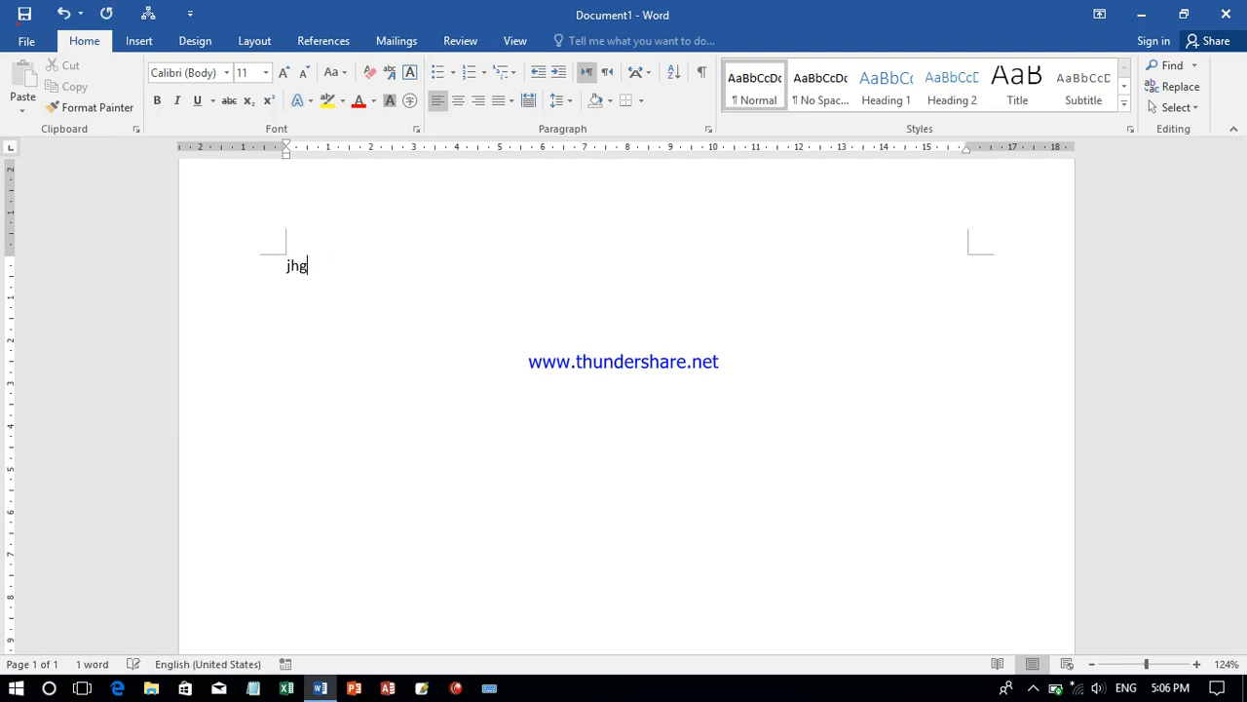
{"action": "key", "text": "BackSpace"}
{"action": "key", "text": "BackSpace"}
{"action": "key", "text": "BackSpace"}
{"action": "type", "text": "rand(9999"}
{"action": "key", "text": "BackSpace"}
{"action": "key", "text": "BackSpace"}
{"action": "type", "text": "9)"}
{"action": "key", "text": "Return"}
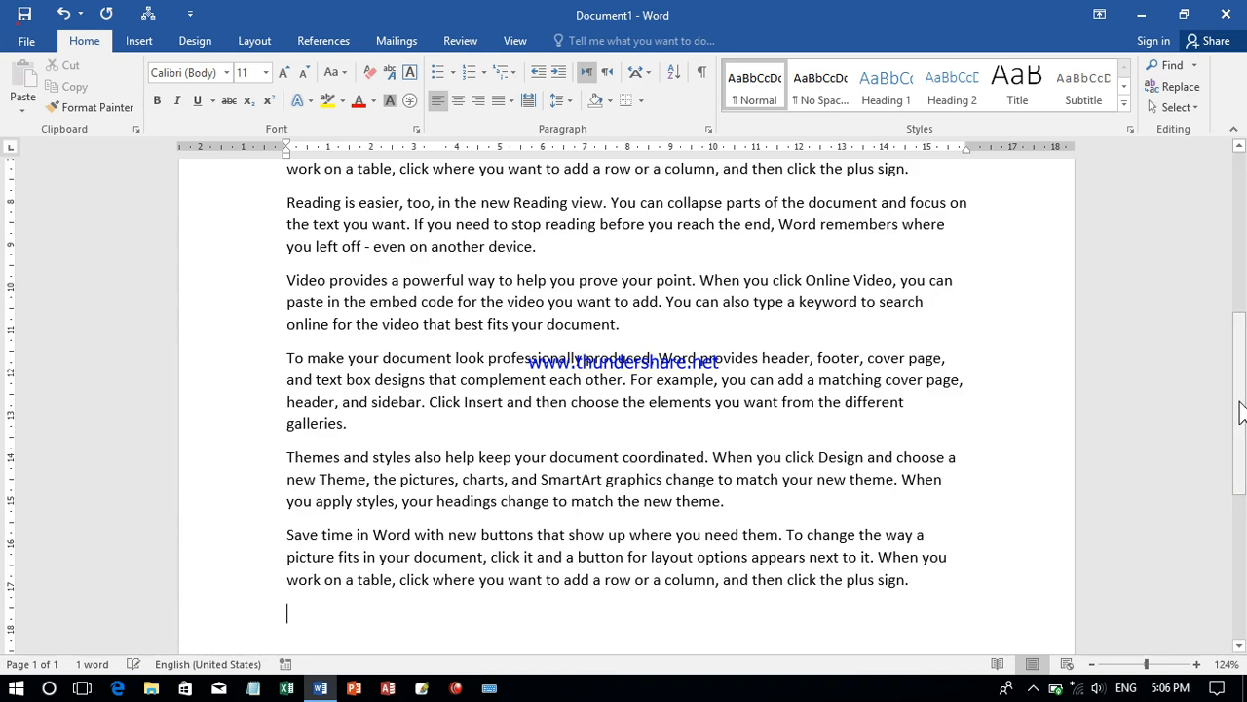
- Examine the sentences that make up each of the first four generated paragraphs
{"action": "scroll", "coordinate": [951, 310], "scroll_direction": "up", "scroll_amount": 10}
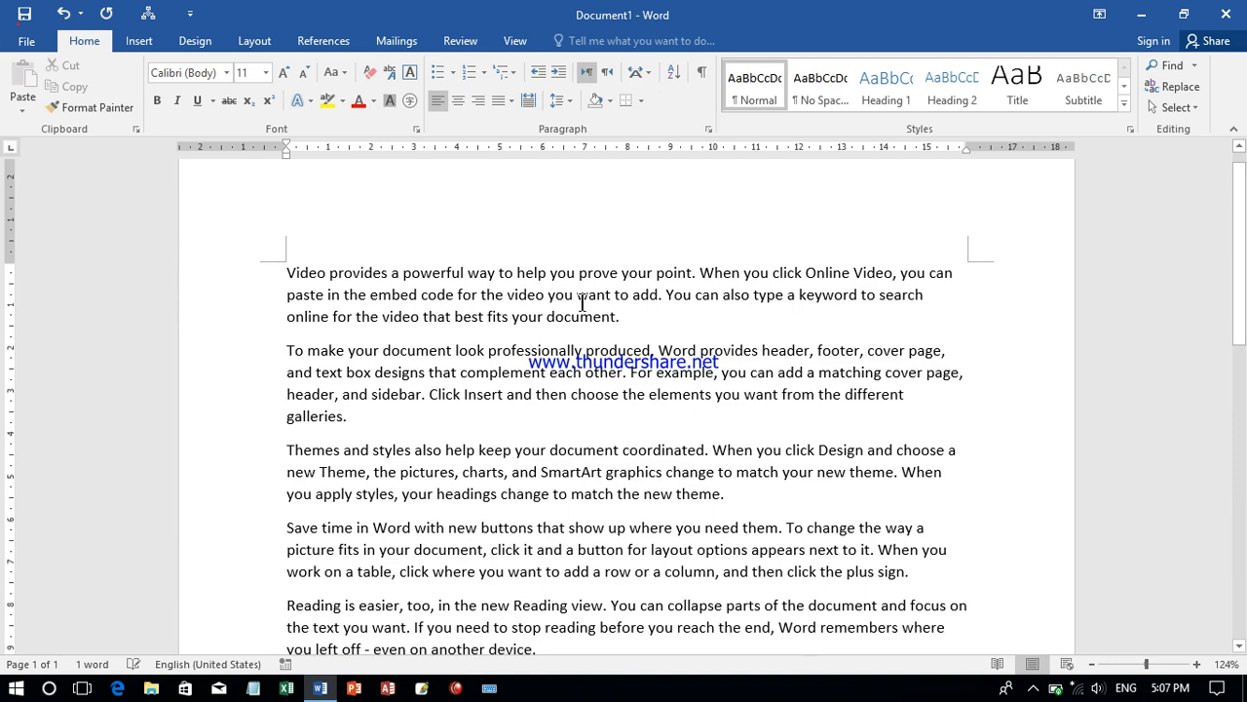
{"action": "left_click_drag", "start_coordinate": [614, 316], "coordinate": [500, 274]}
{"action": "left_click_drag", "start_coordinate": [352, 419], "coordinate": [375, 361]}
{"action": "left_click_drag", "start_coordinate": [572, 507], "coordinate": [509, 470]}
{"action": "left_click_drag", "start_coordinate": [504, 588], "coordinate": [480, 553]}
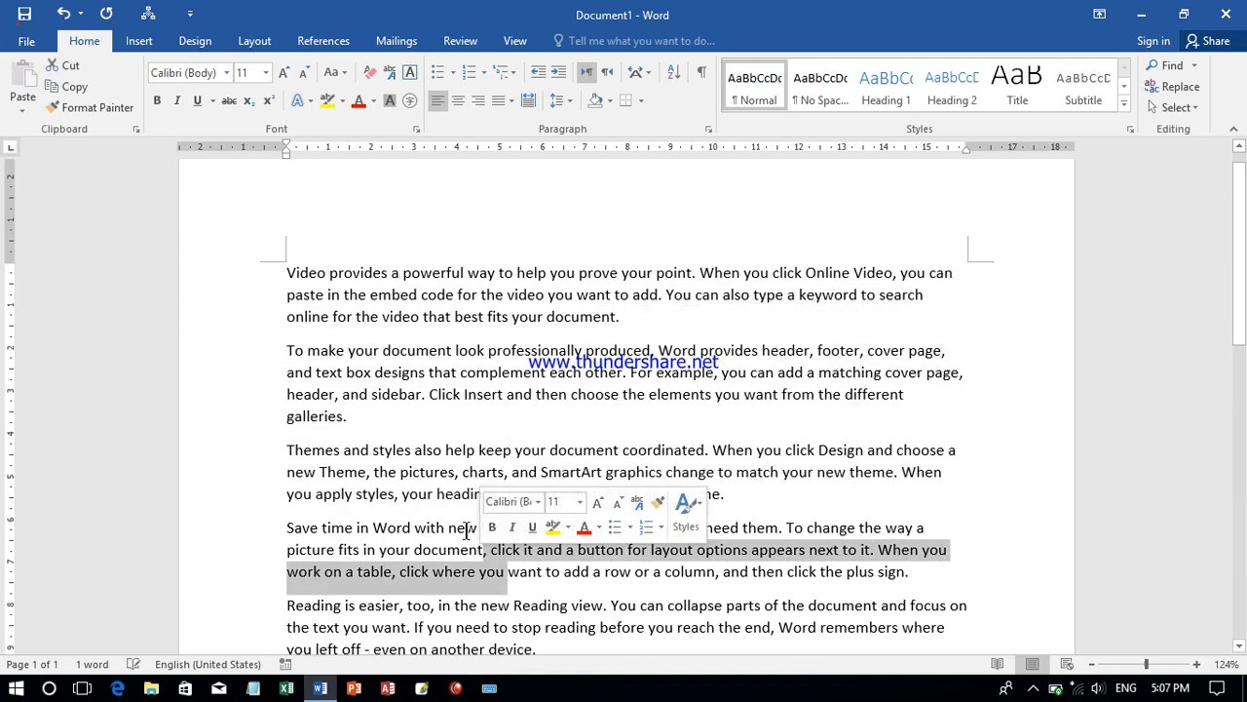
{"action": "left_click", "coordinate": [508, 418]}
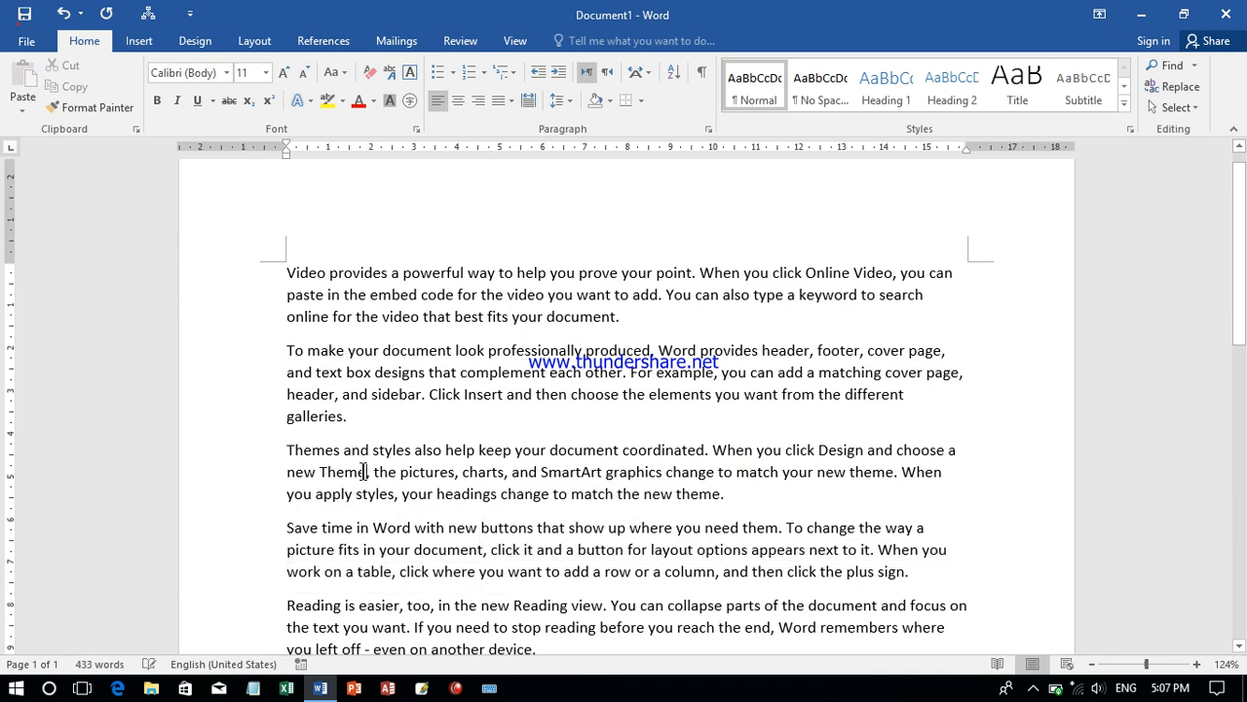
- Replace all the document text with sample text generated by =rand(3,5)
{"action": "key", "text": "ctrl+a"}
{"action": "type", "text": "="}
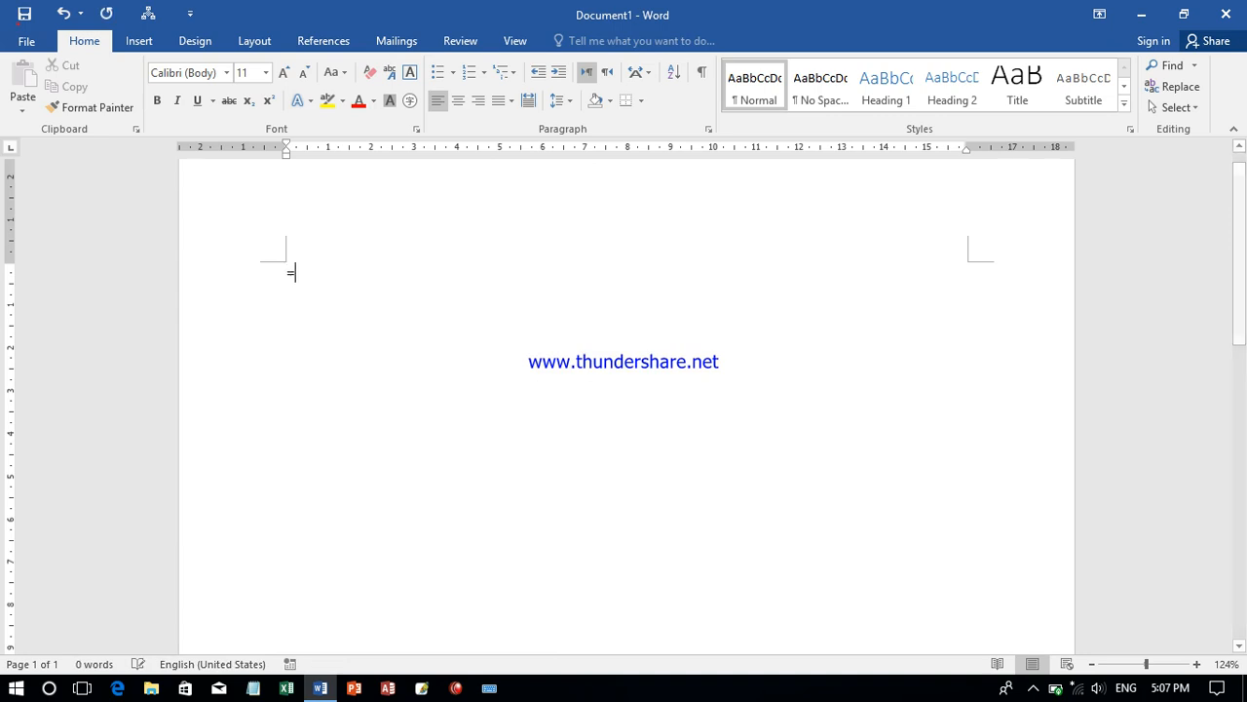
{"action": "type", "text": "rand"}
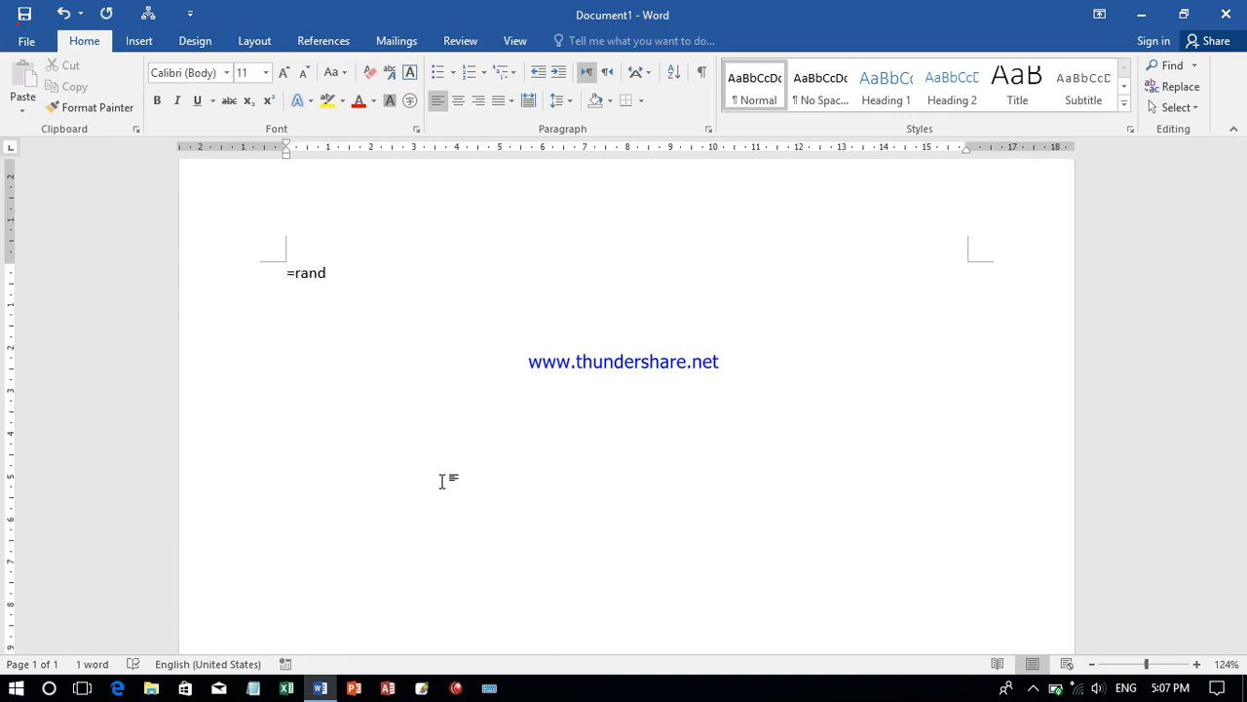
{"action": "type", "text": "(3,5)"}
{"action": "key", "text": "Return"}
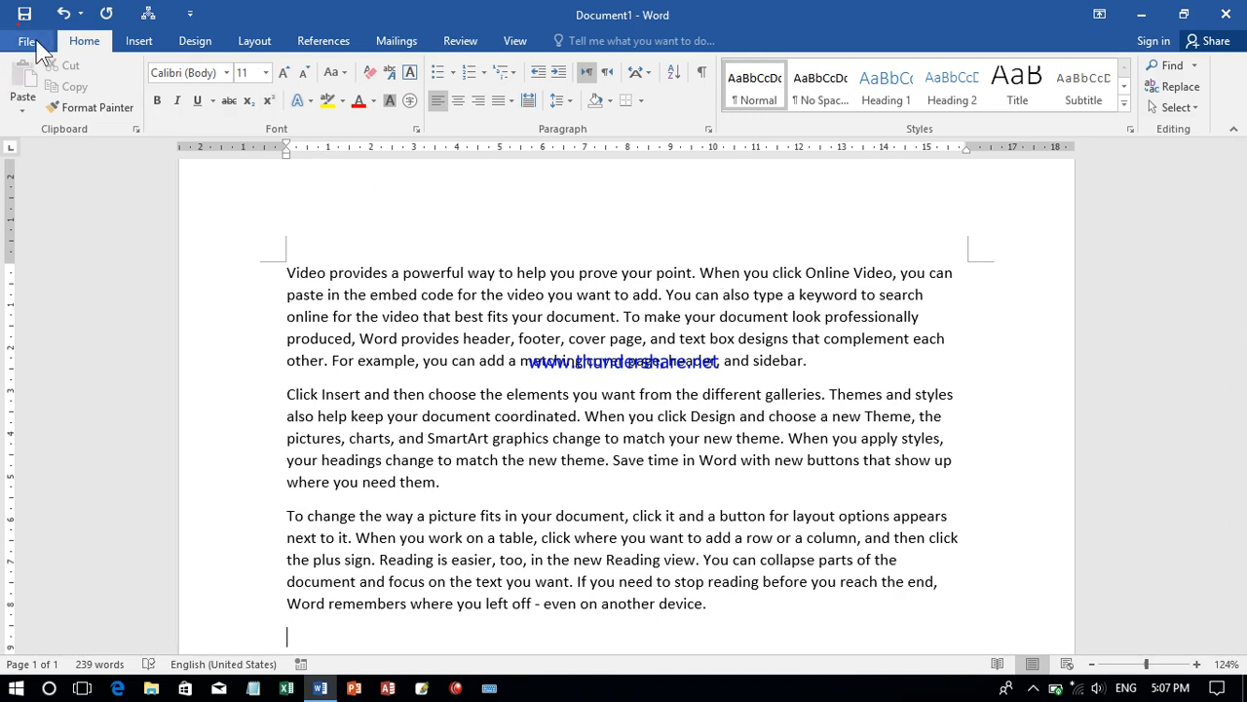
{"action": "left_click", "coordinate": [138, 47]}
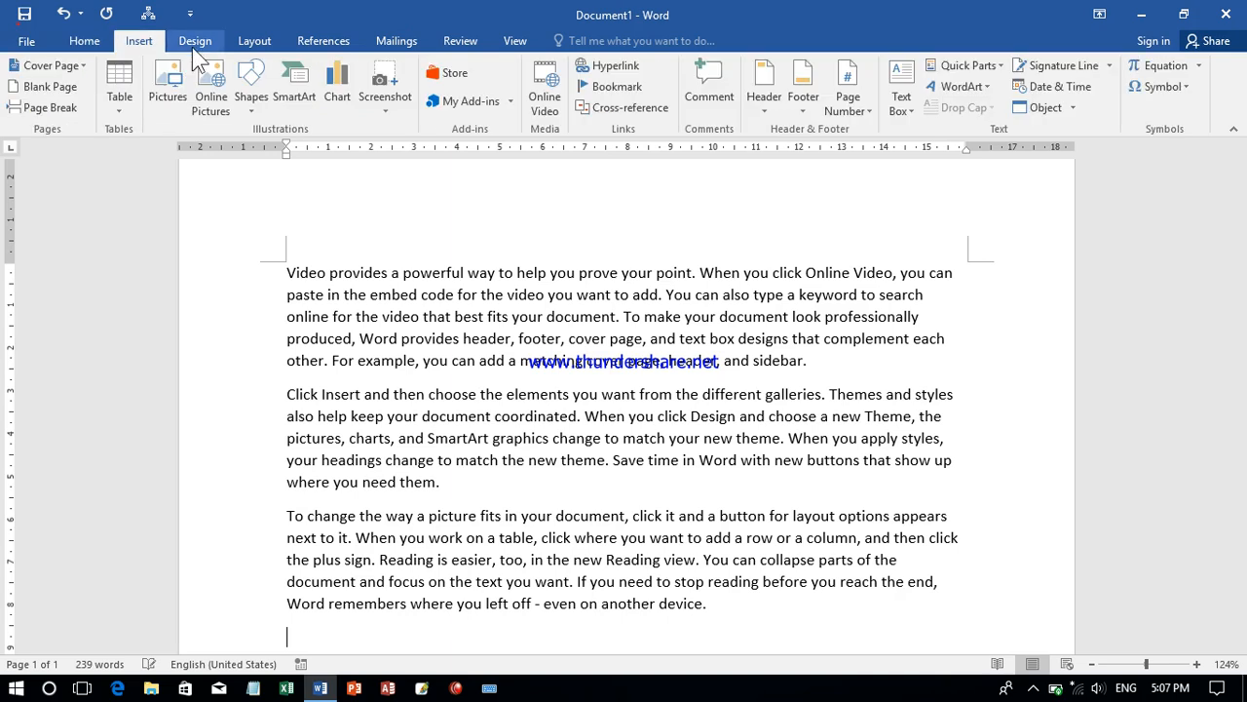
{"action": "left_click", "coordinate": [192, 44]}
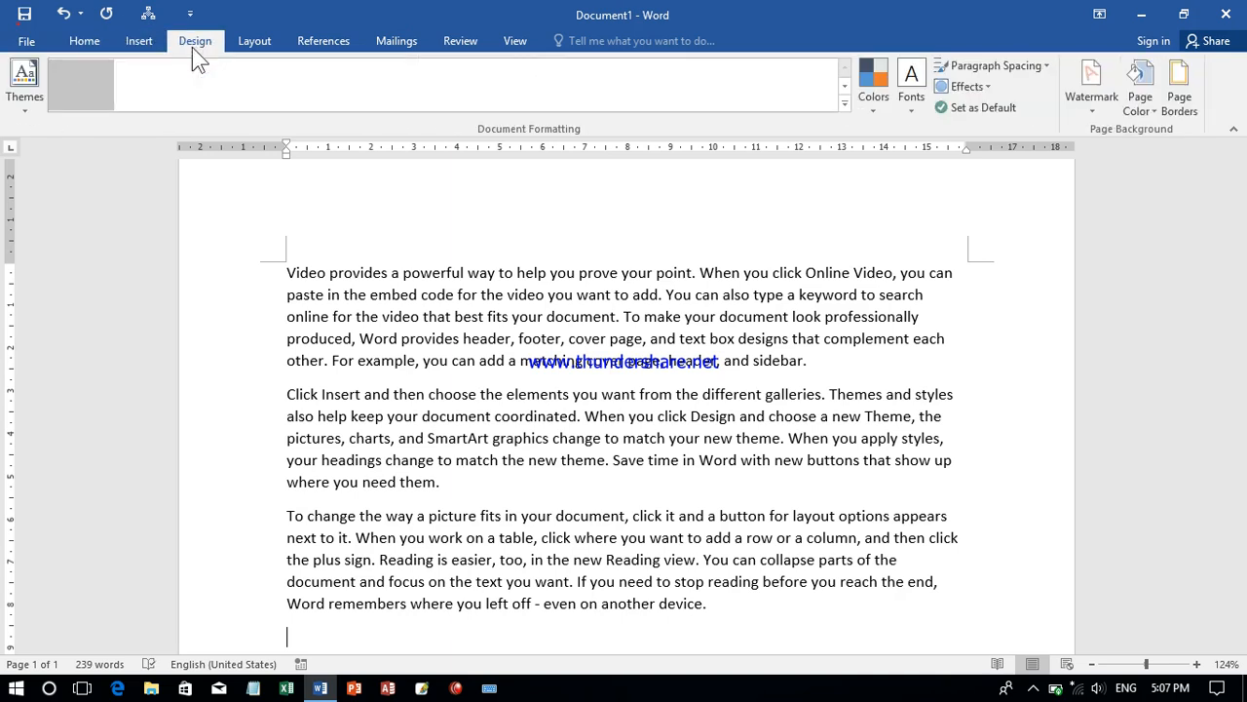
{"action": "left_click", "coordinate": [26, 43]}
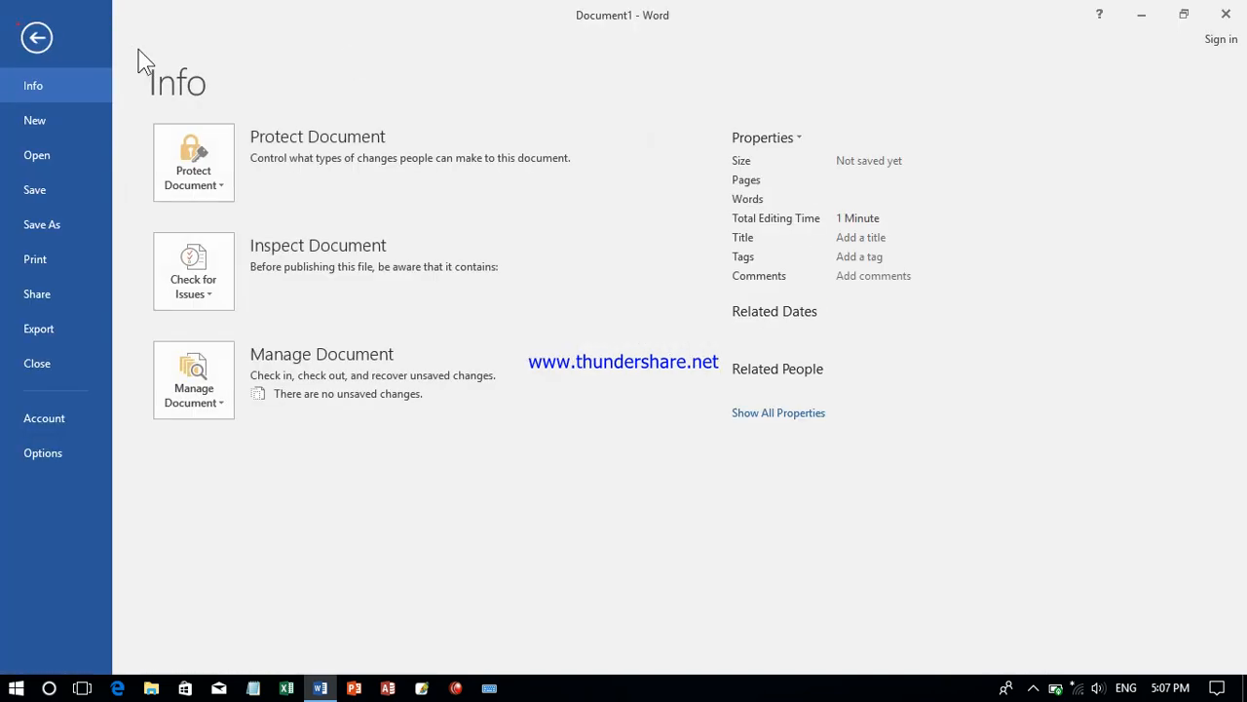
{"action": "left_click", "coordinate": [37, 39]}
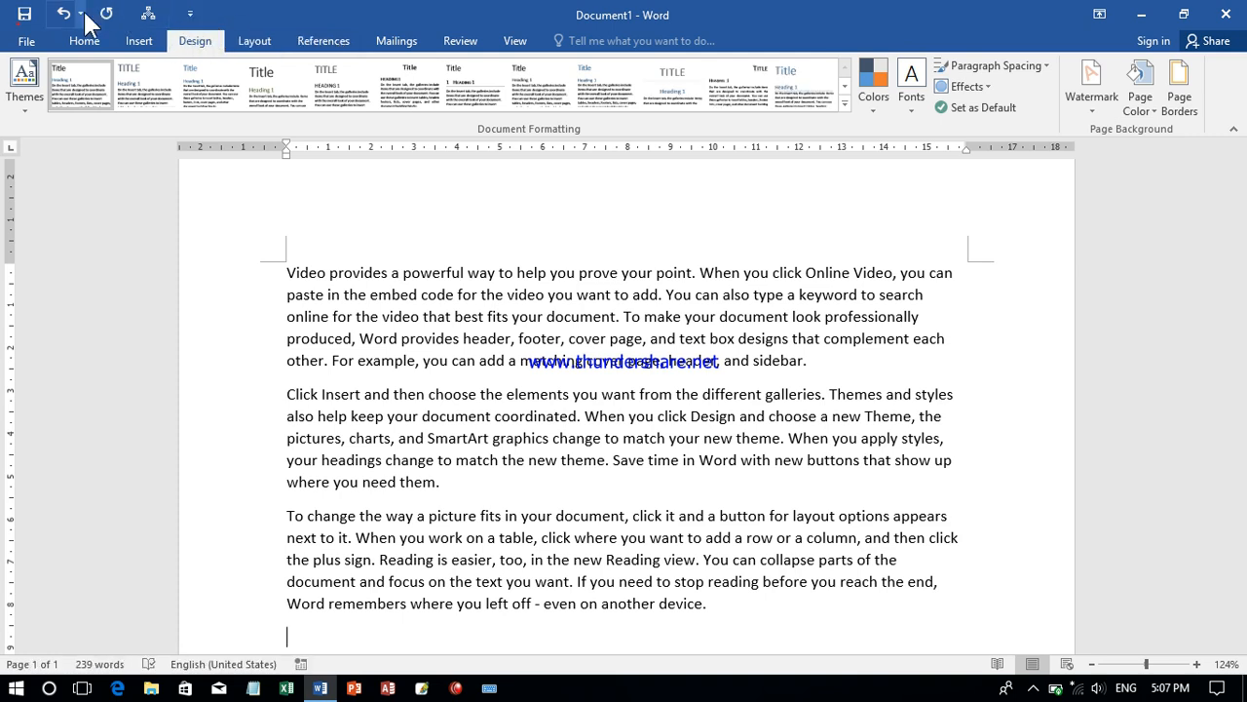
{"action": "left_click", "coordinate": [27, 44]}
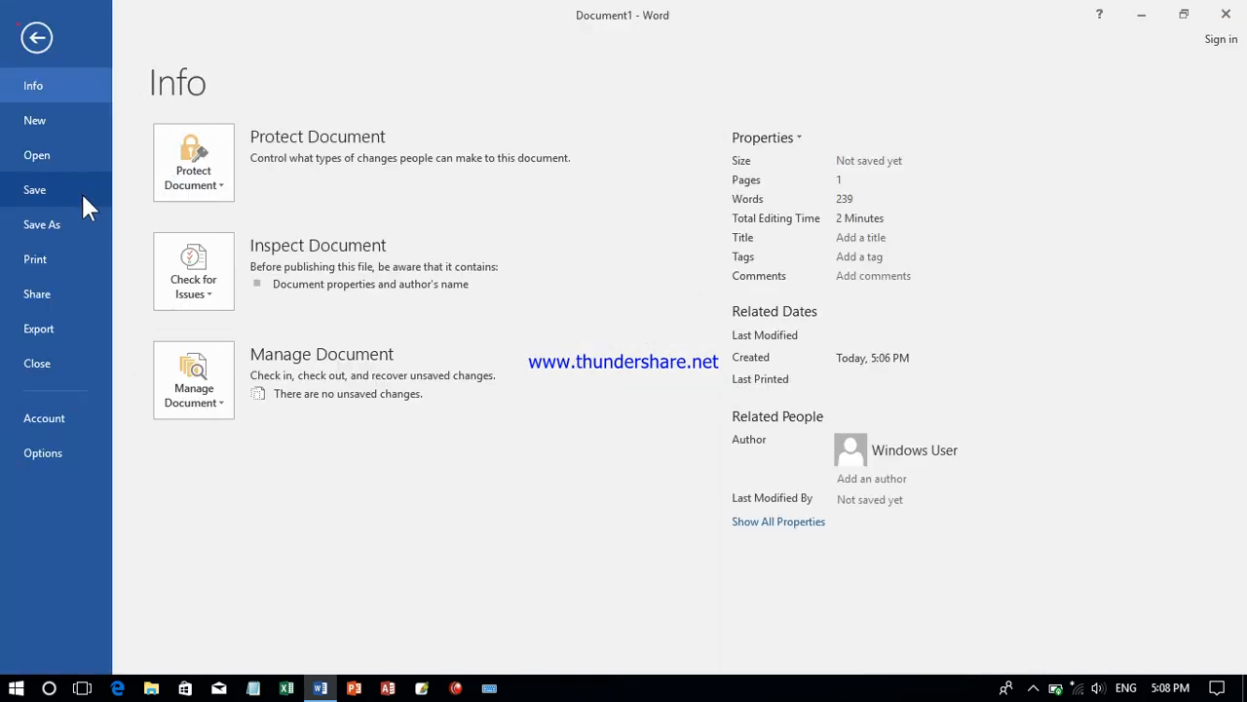
{"action": "left_click", "coordinate": [36, 37]}
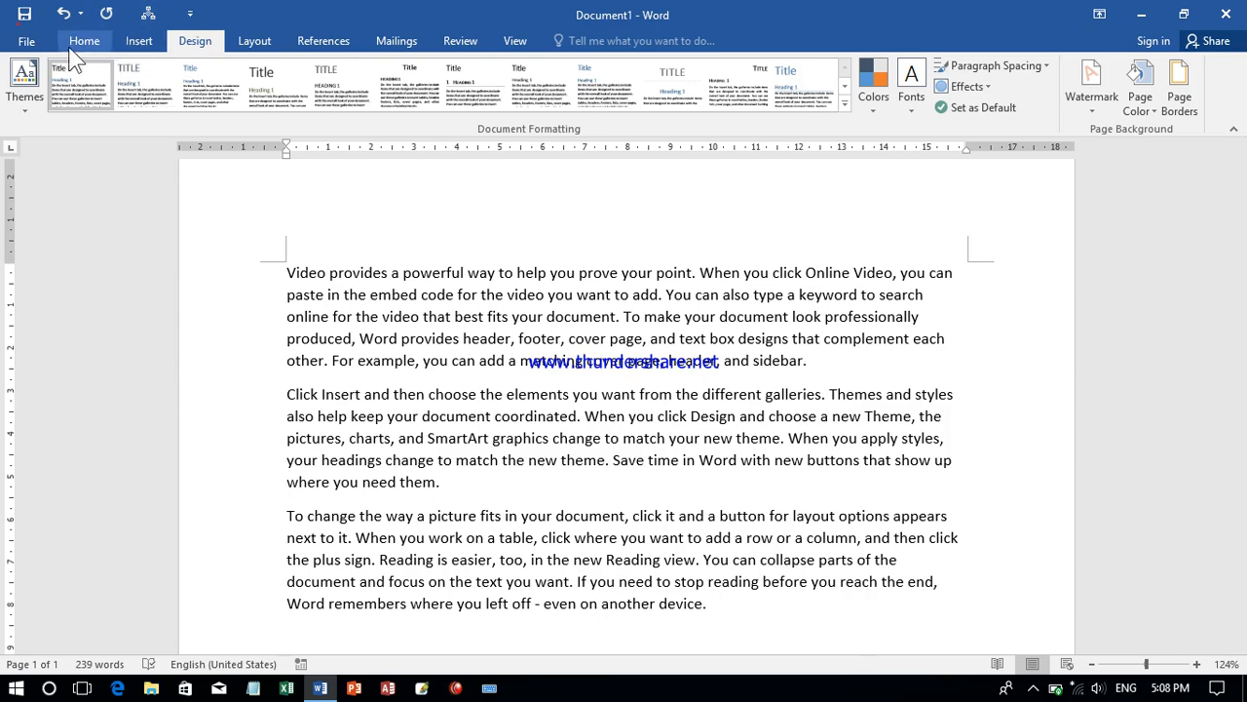
{"action": "left_click", "coordinate": [25, 44]}
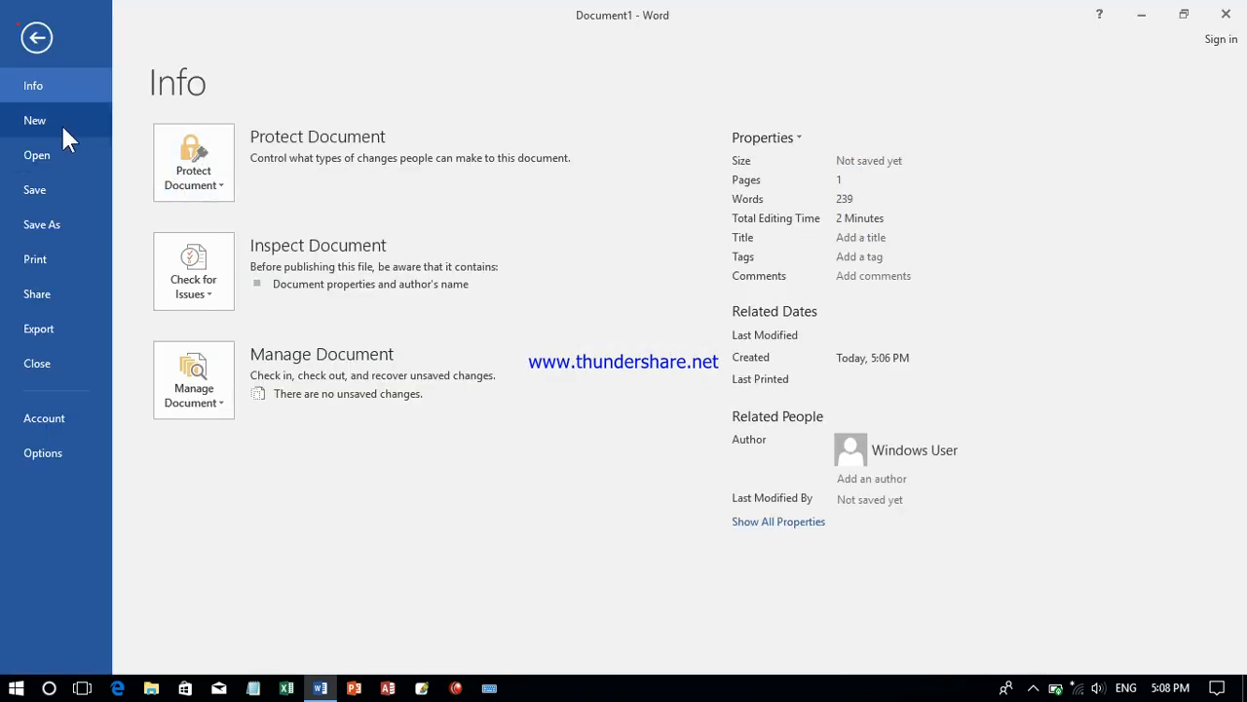
{"action": "left_click", "coordinate": [37, 37]}
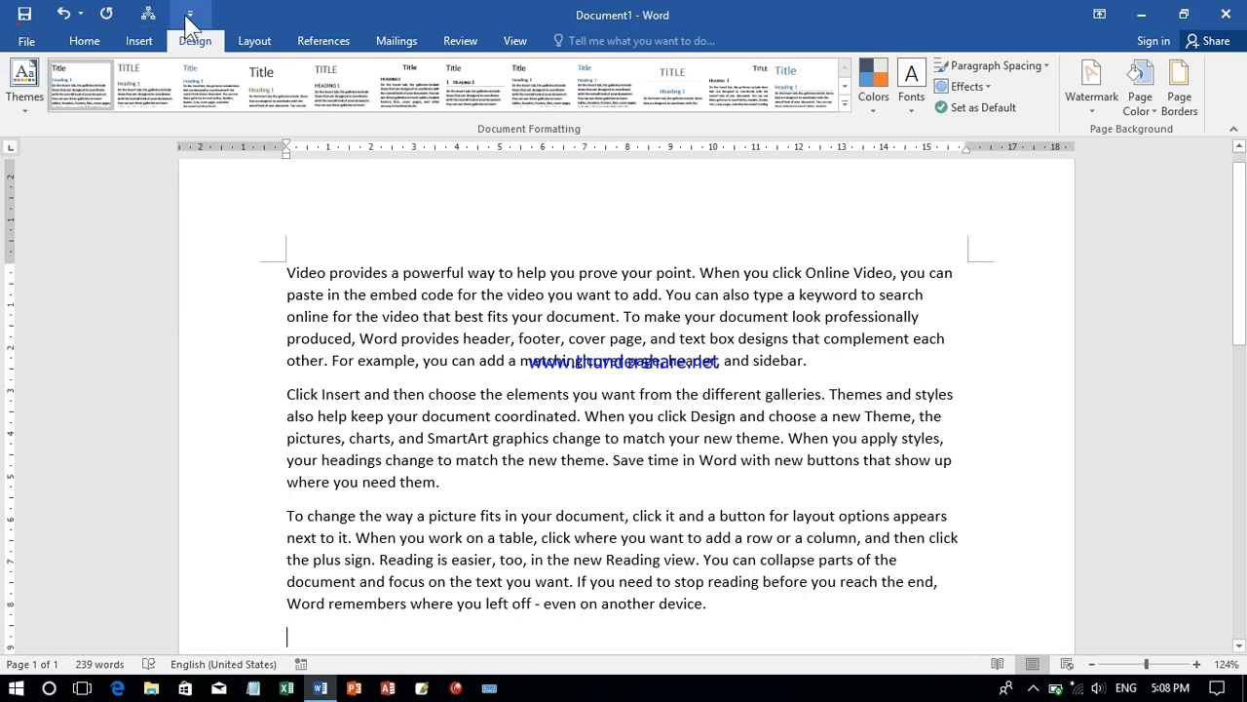
- Add the New command to the Quick Access Toolbar and try it by creating a blank document, closing that document again
{"action": "left_click", "coordinate": [188, 15]}
{"action": "left_click", "coordinate": [212, 62]}
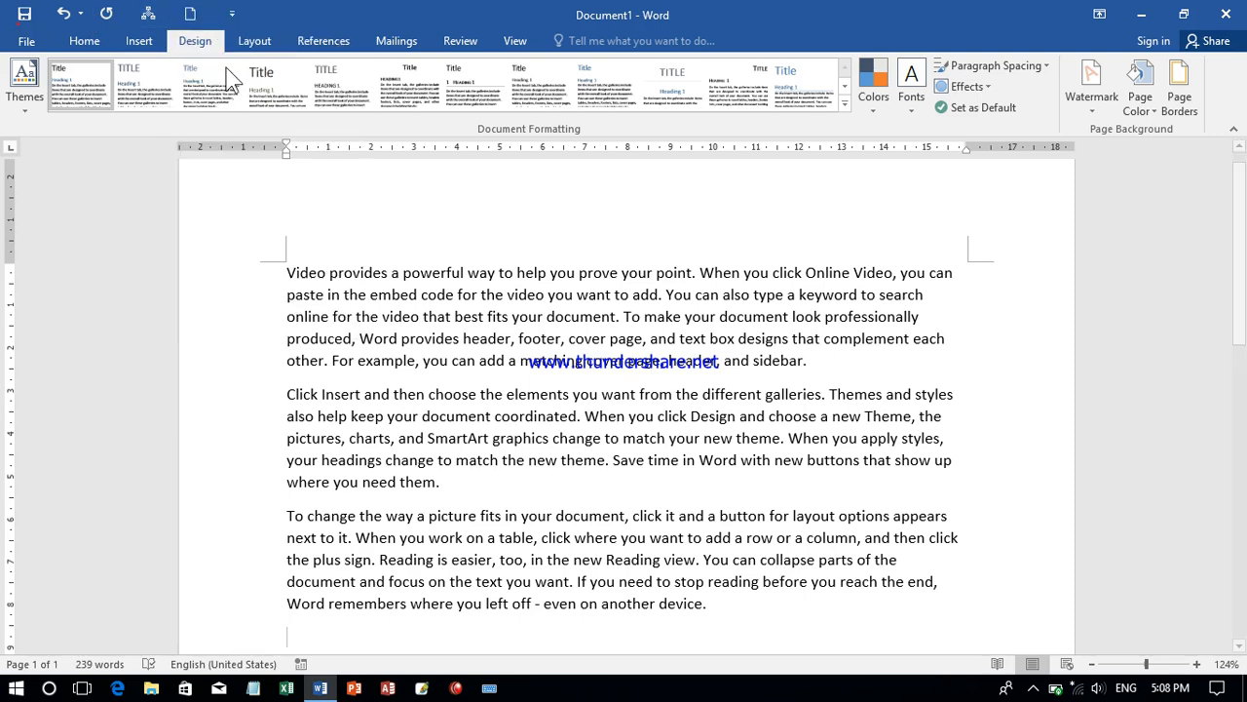
{"action": "left_click", "coordinate": [192, 15]}
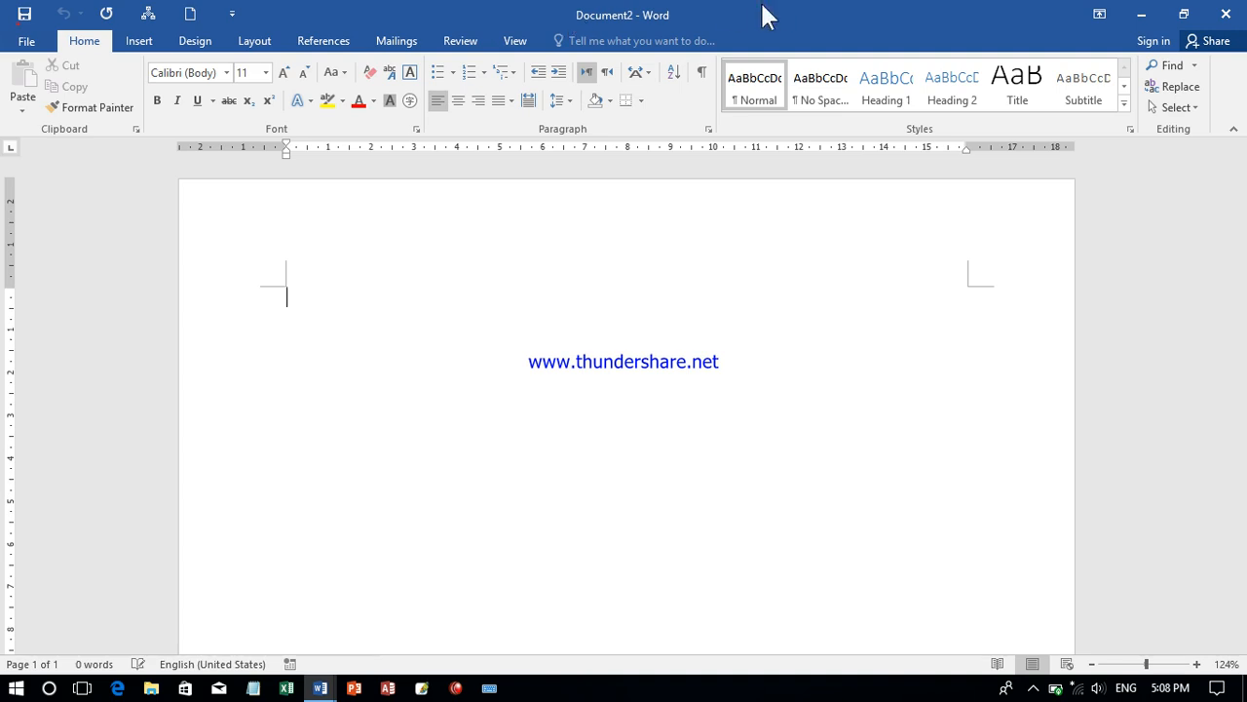
{"action": "left_click", "coordinate": [1226, 13]}
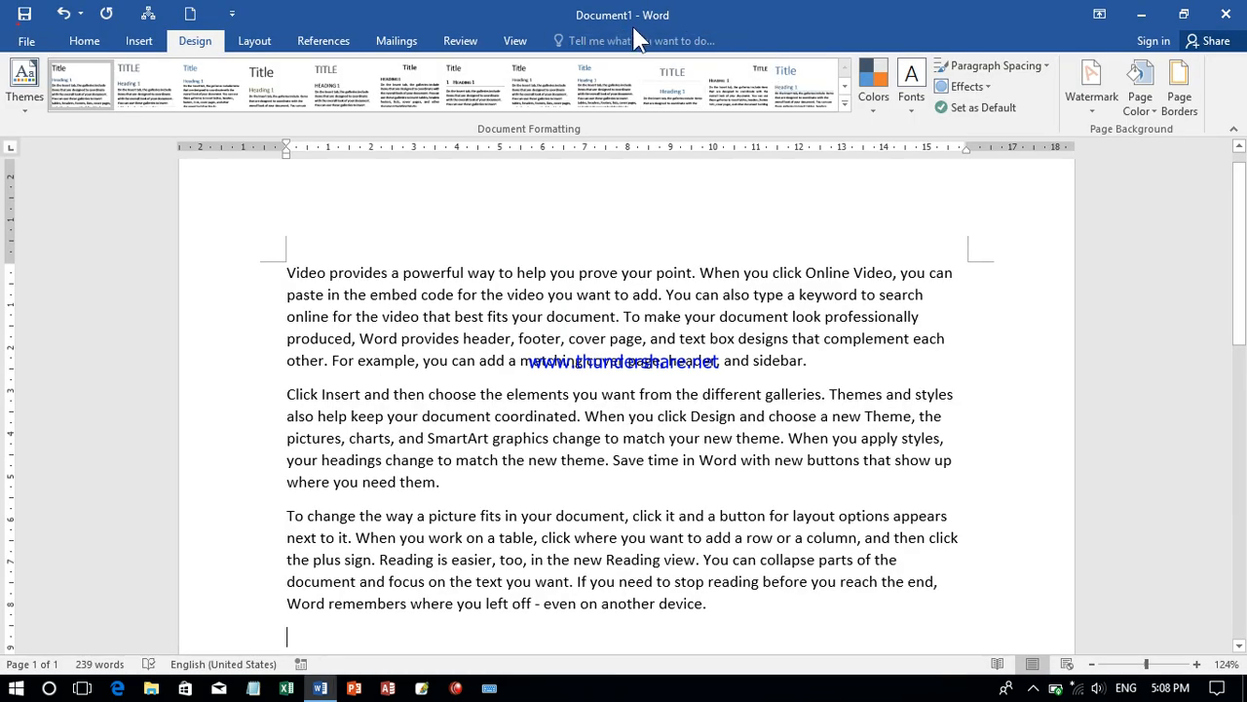
- Save the document to the Desktop as "Video provides a powerful way to help you prove your point.docx", replacing the existing file
{"action": "key", "text": "ctrl+s"}
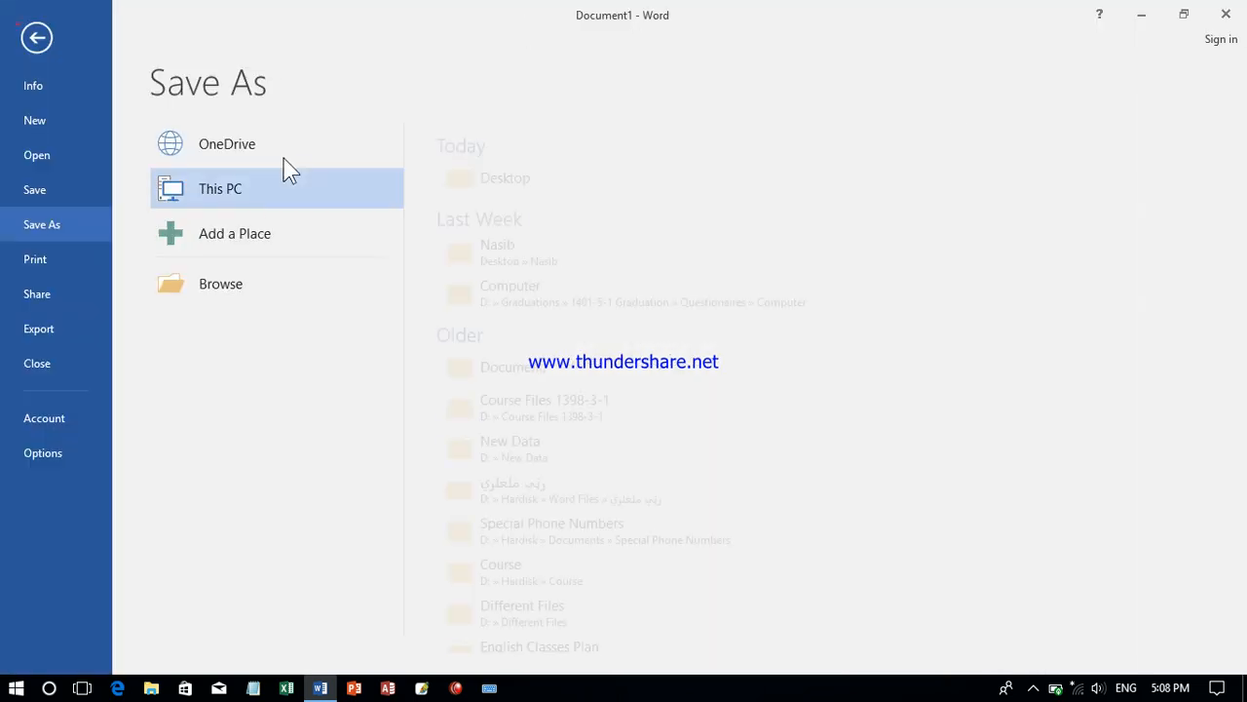
{"action": "left_click", "coordinate": [244, 296]}
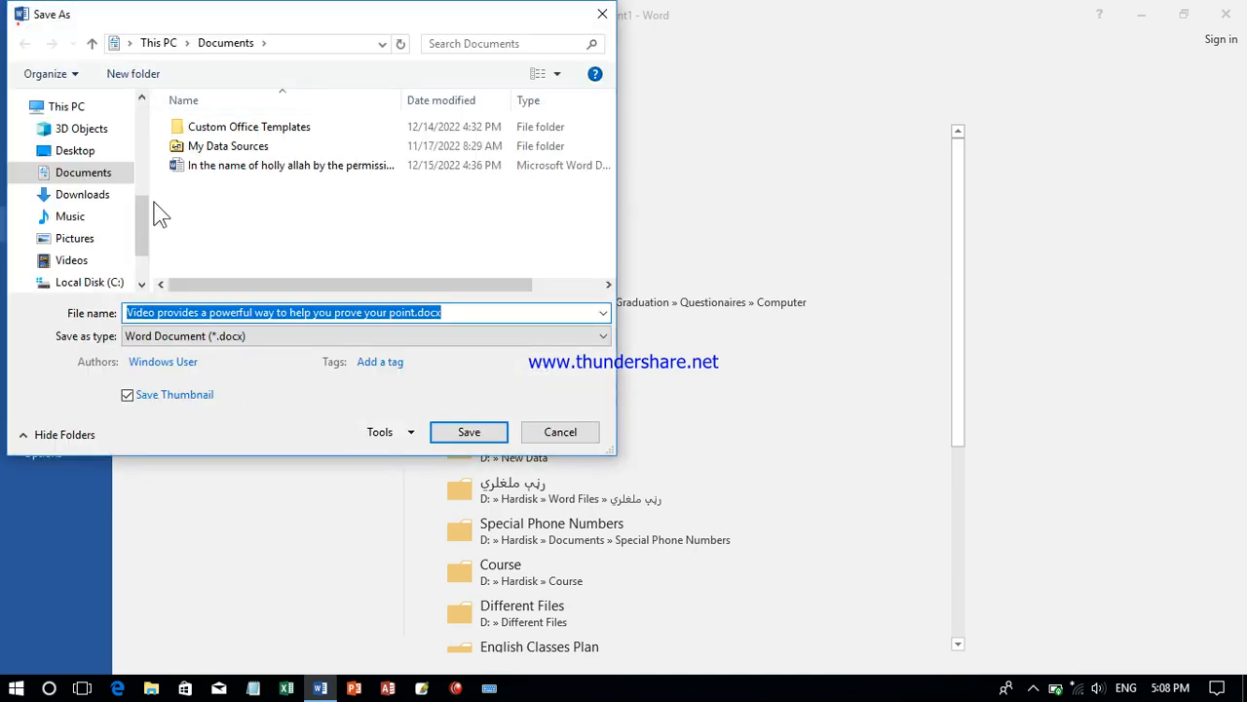
{"action": "left_click", "coordinate": [100, 151]}
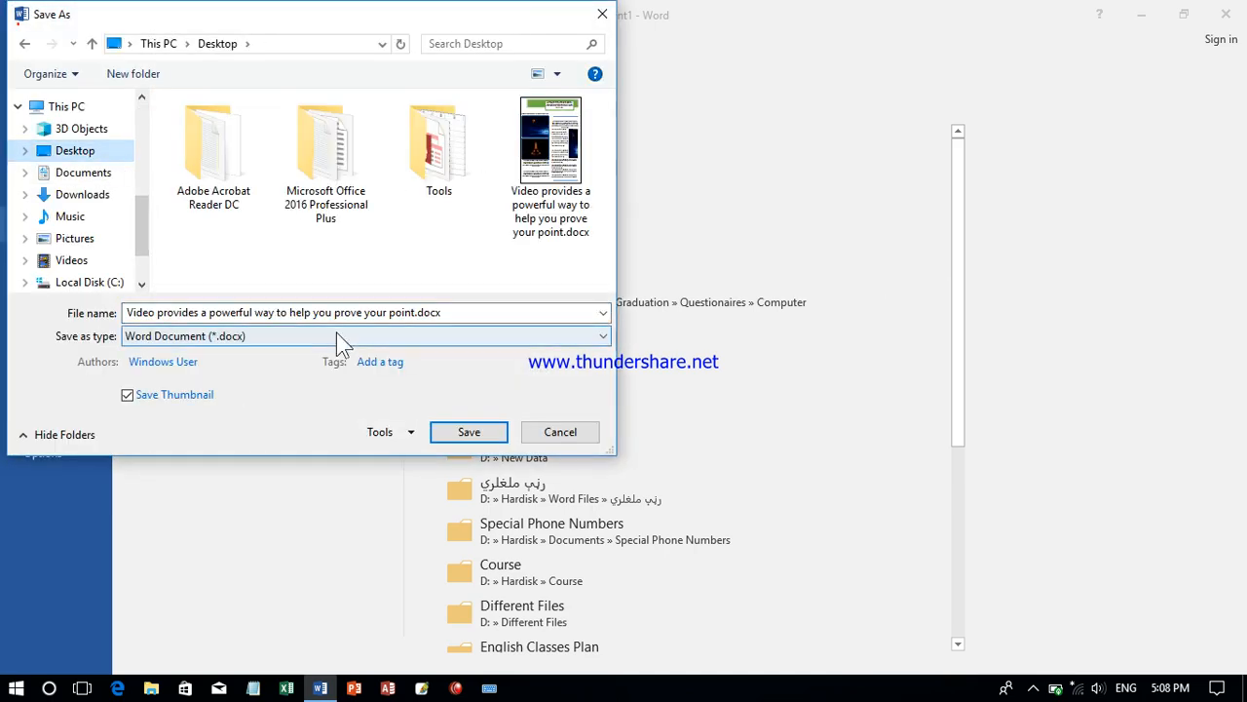
{"action": "left_click", "coordinate": [466, 433]}
{"action": "left_click", "coordinate": [612, 390]}
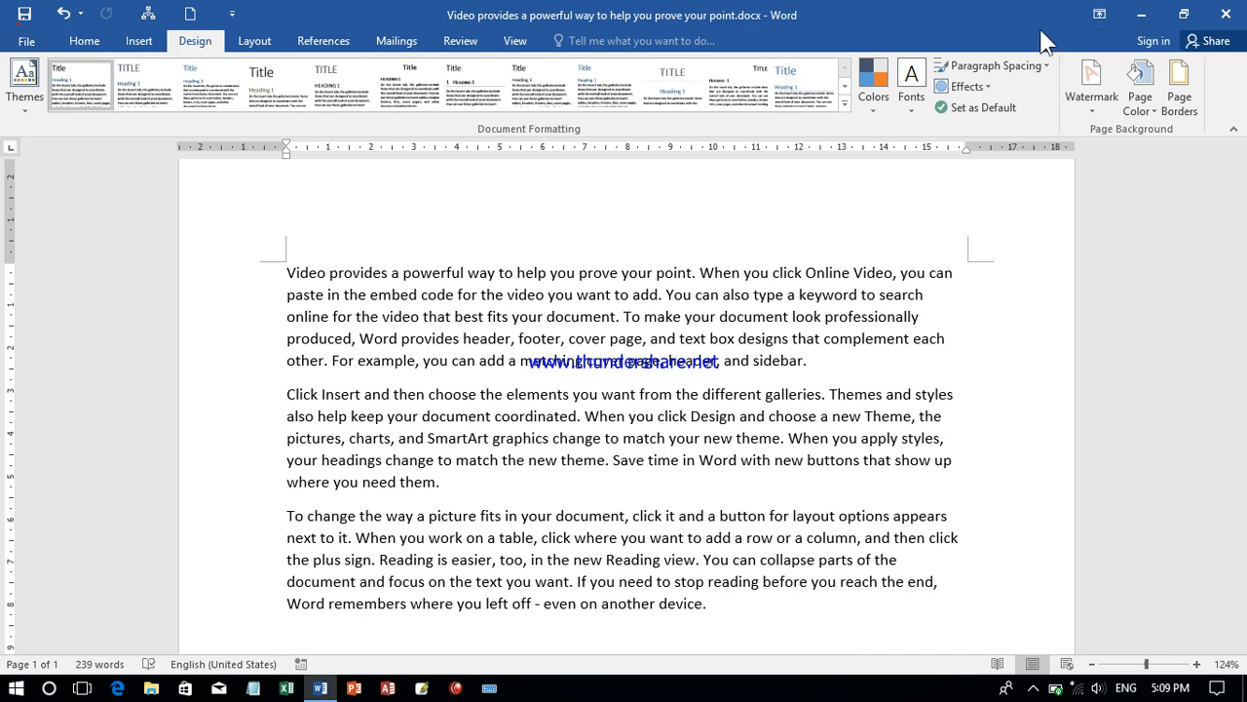
- Change the ribbon display option to Show Tabs so that only the tab names remain
{"action": "left_click", "coordinate": [93, 43]}
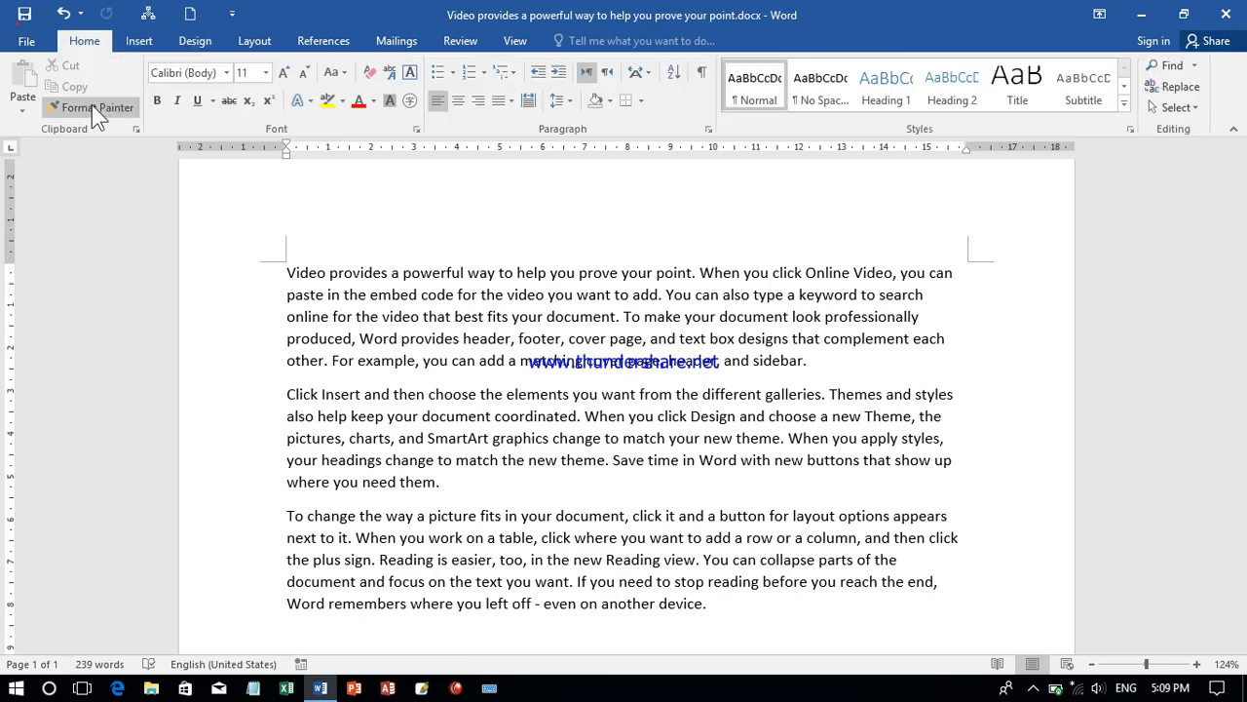
{"action": "left_click", "coordinate": [177, 105]}
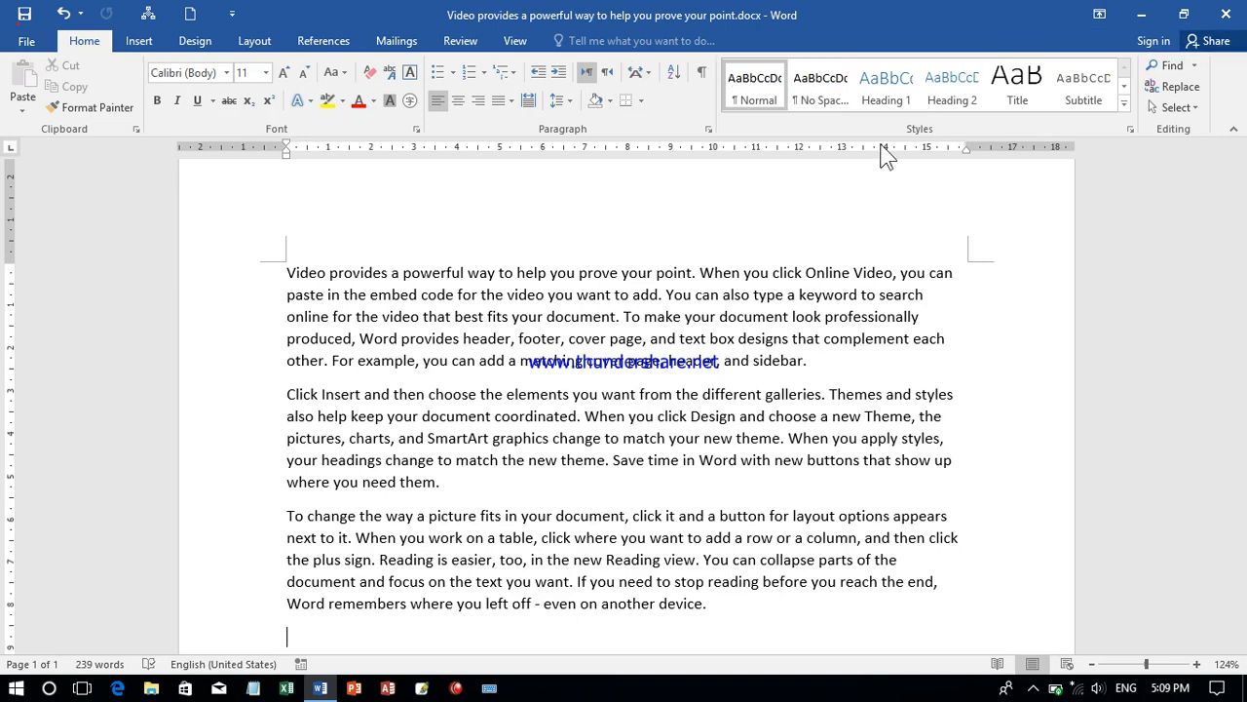
{"action": "left_click", "coordinate": [1101, 16]}
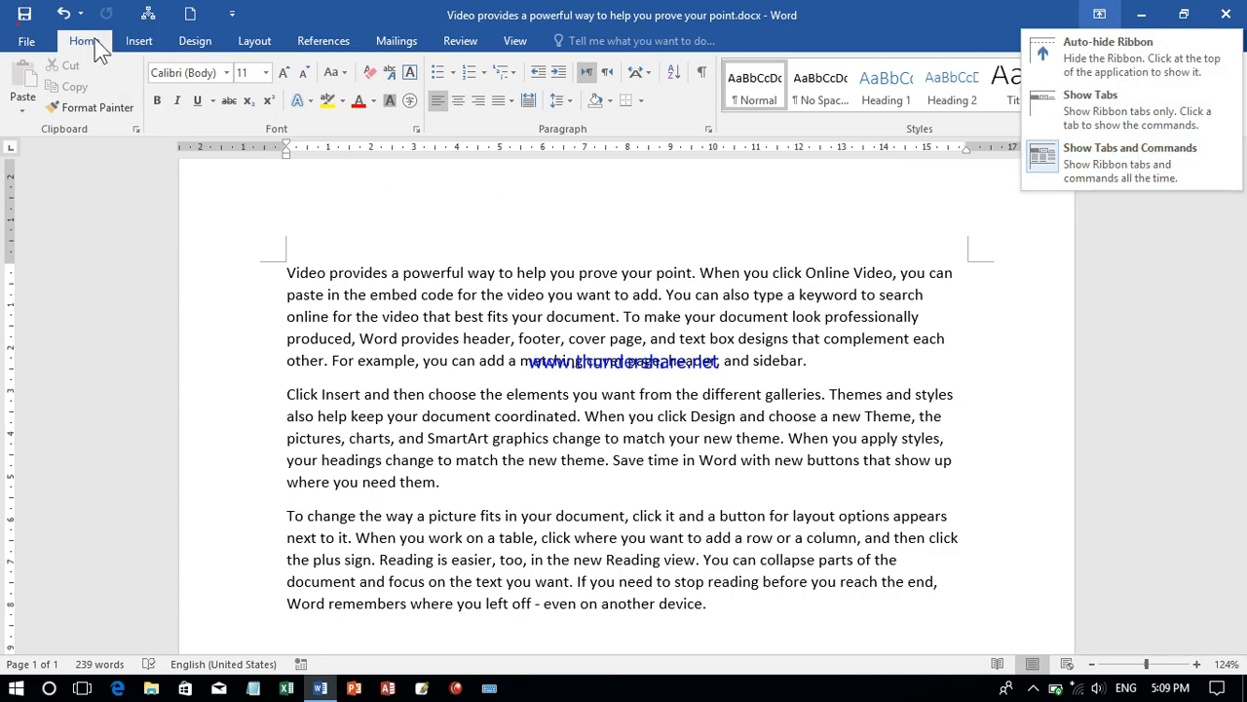
{"action": "left_click", "coordinate": [1176, 118]}
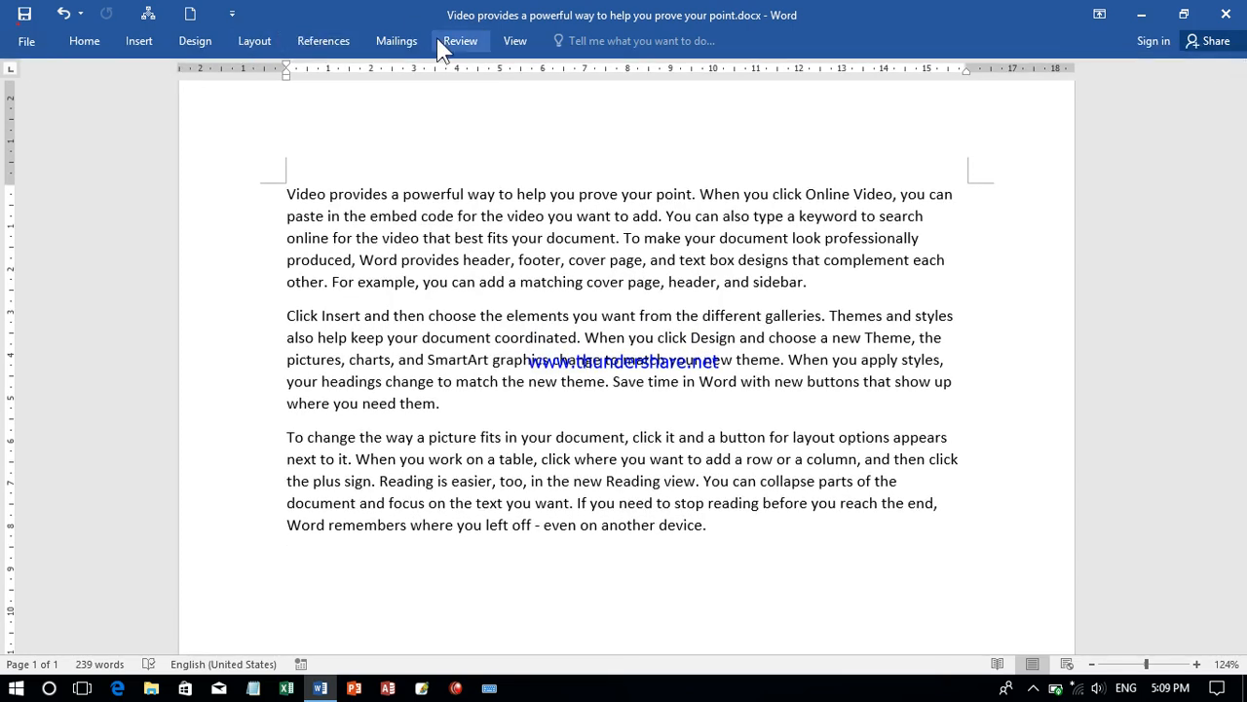
- Reveal the Home commands temporarily, toggle Bold at the empty last line, and collapse the commands again
{"action": "left_click", "coordinate": [78, 45]}
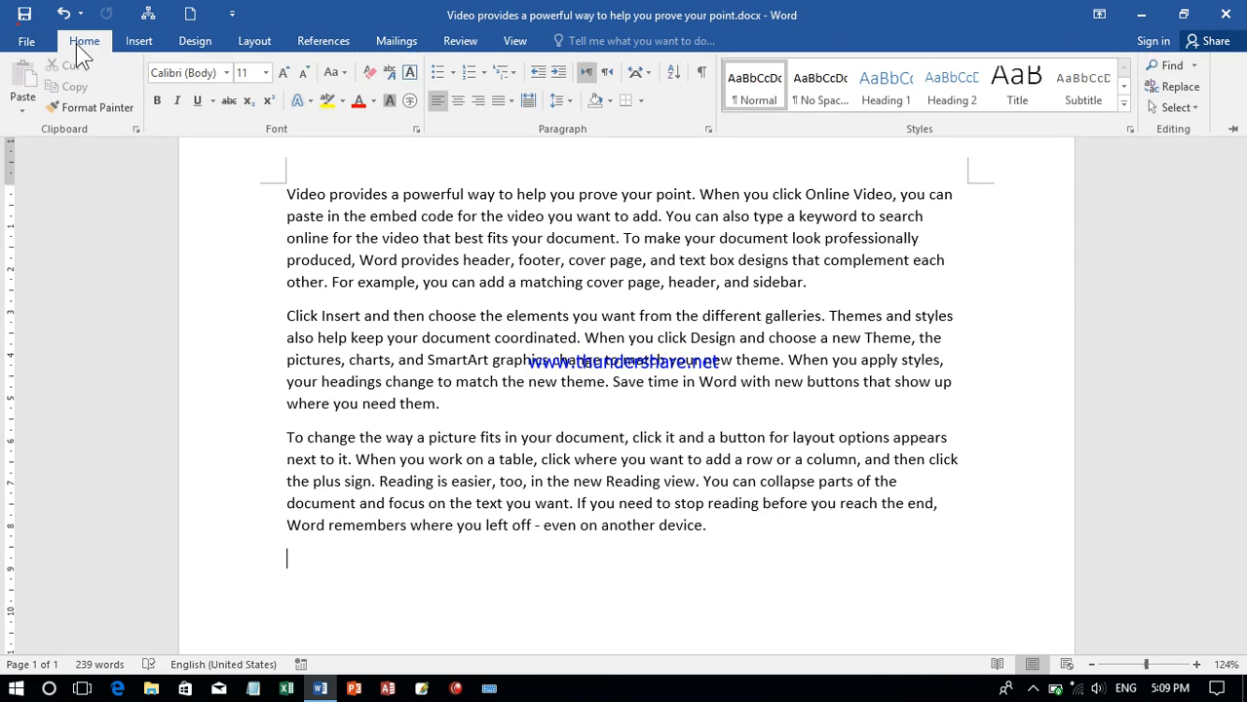
{"action": "left_click", "coordinate": [158, 101]}
{"action": "left_click", "coordinate": [441, 392]}
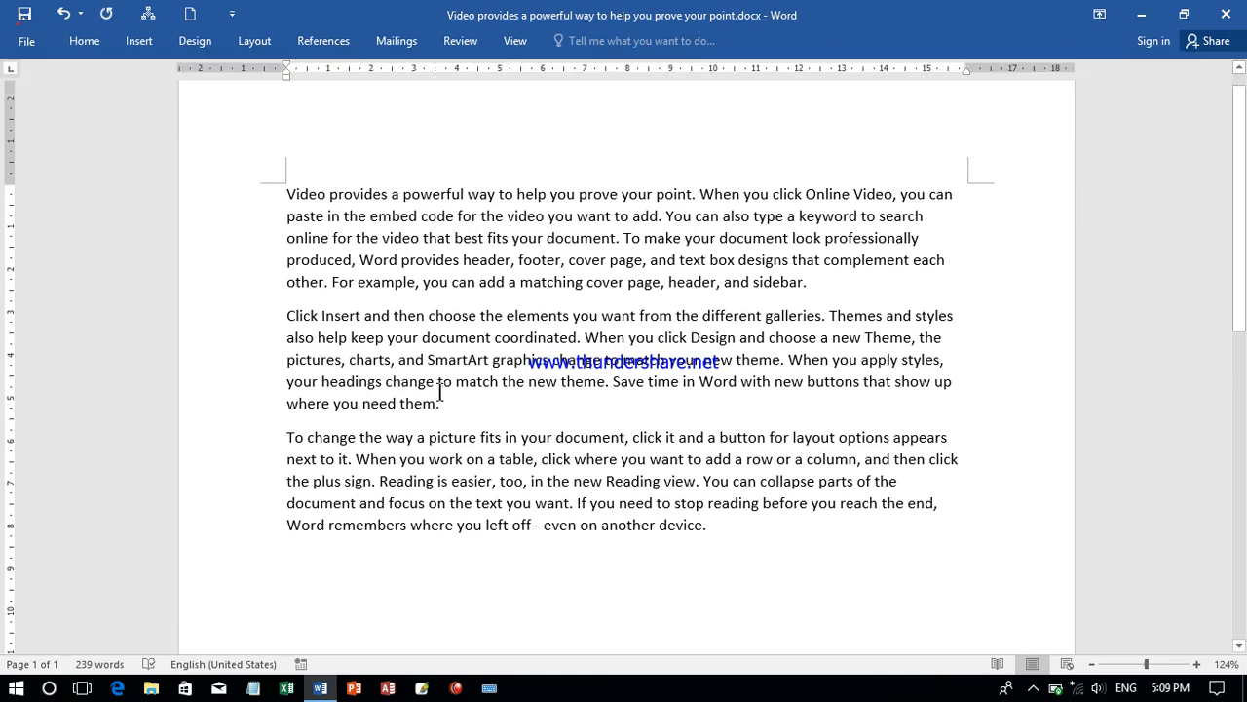
- Change the ribbon display option to Auto-hide Ribbon
{"action": "left_click", "coordinate": [1099, 14]}
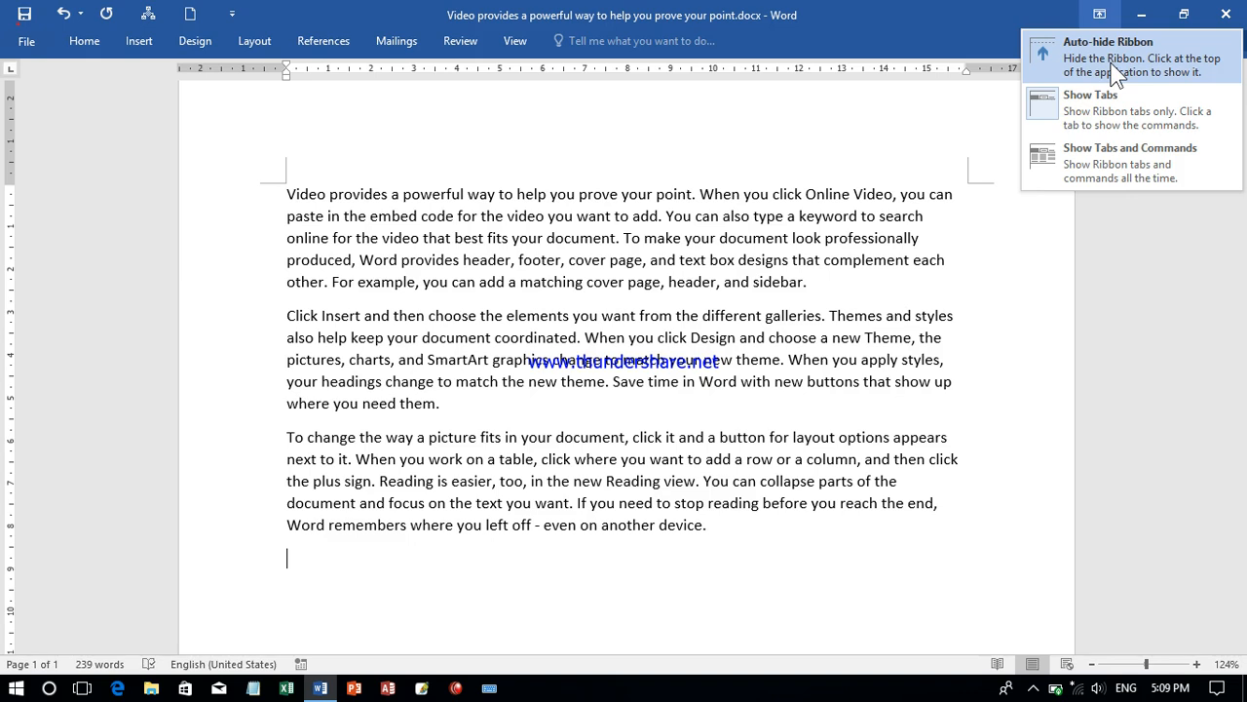
{"action": "left_click", "coordinate": [1116, 76]}
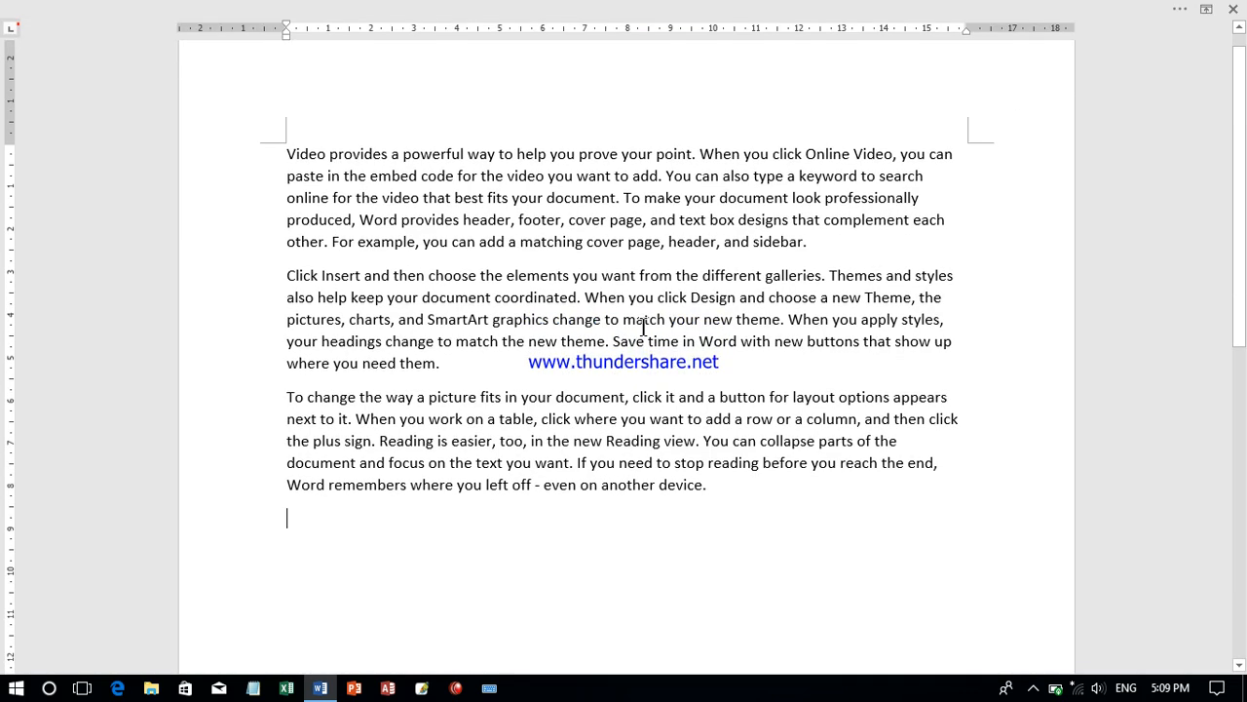
- Reveal the auto-hidden ribbon temporarily, and set the ribbon display option to Show Tabs and Commands
{"action": "left_click", "coordinate": [575, 12]}
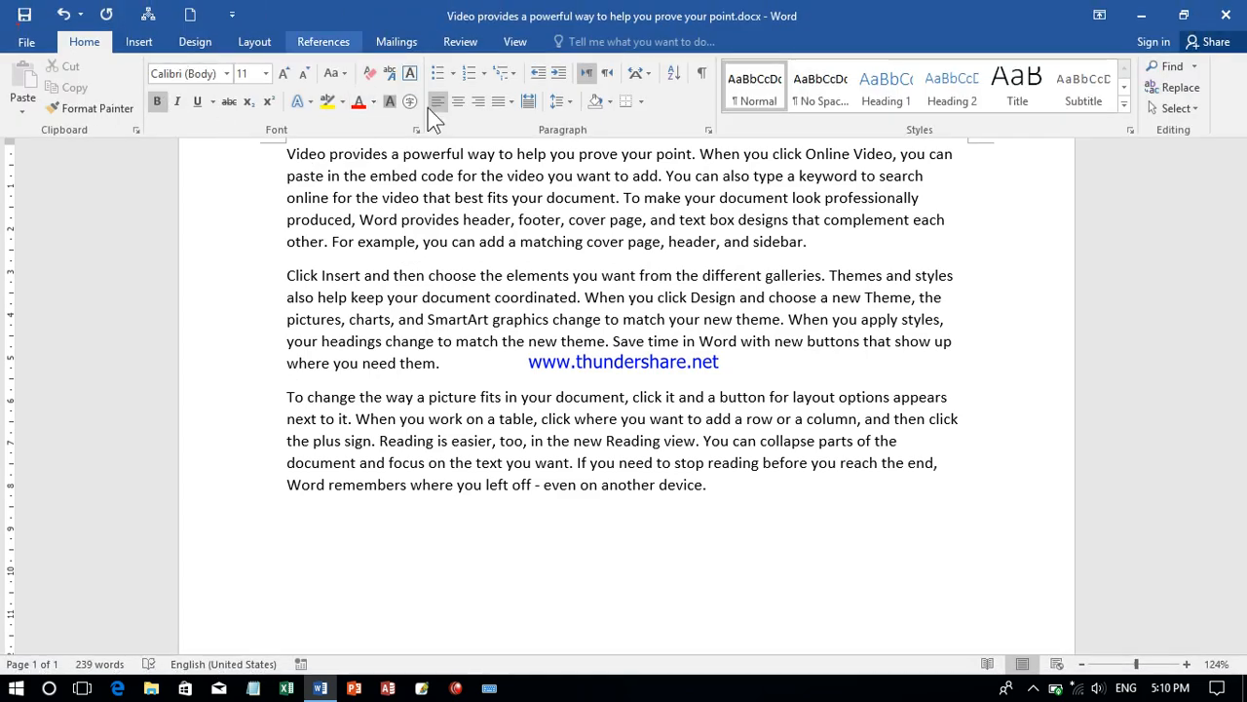
{"action": "left_click", "coordinate": [433, 364]}
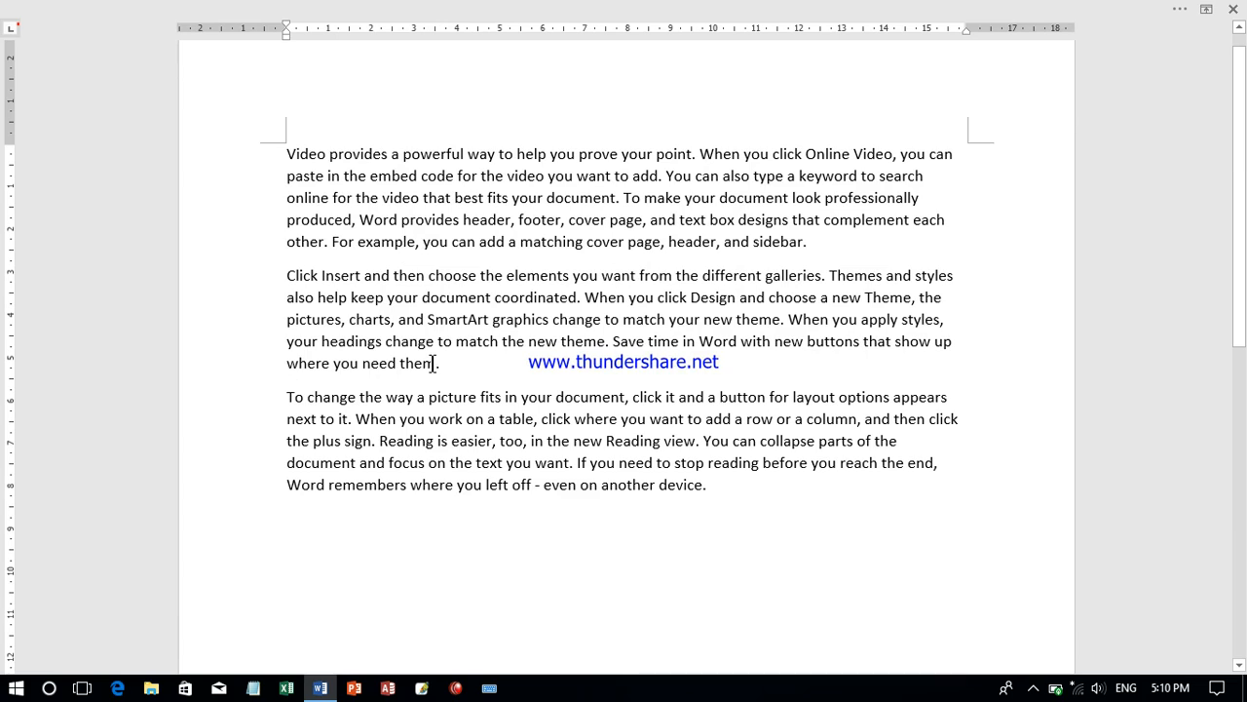
{"action": "left_click", "coordinate": [1206, 10]}
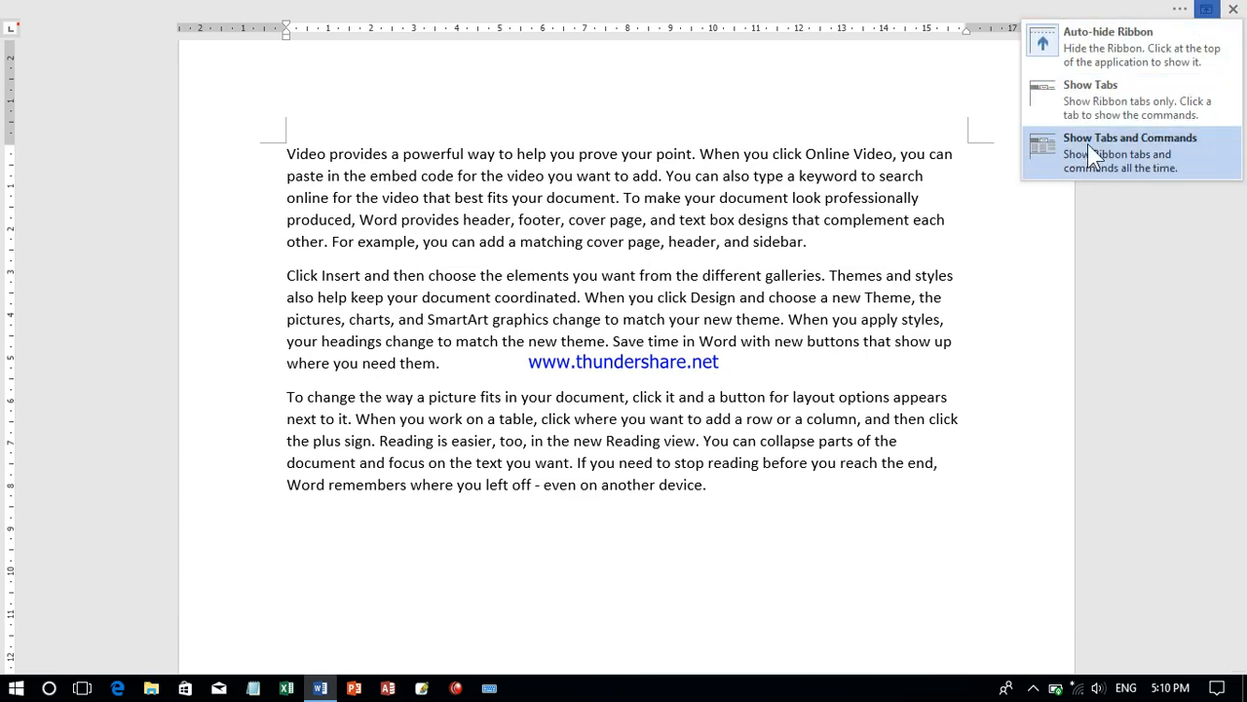
{"action": "left_click", "coordinate": [1120, 161]}
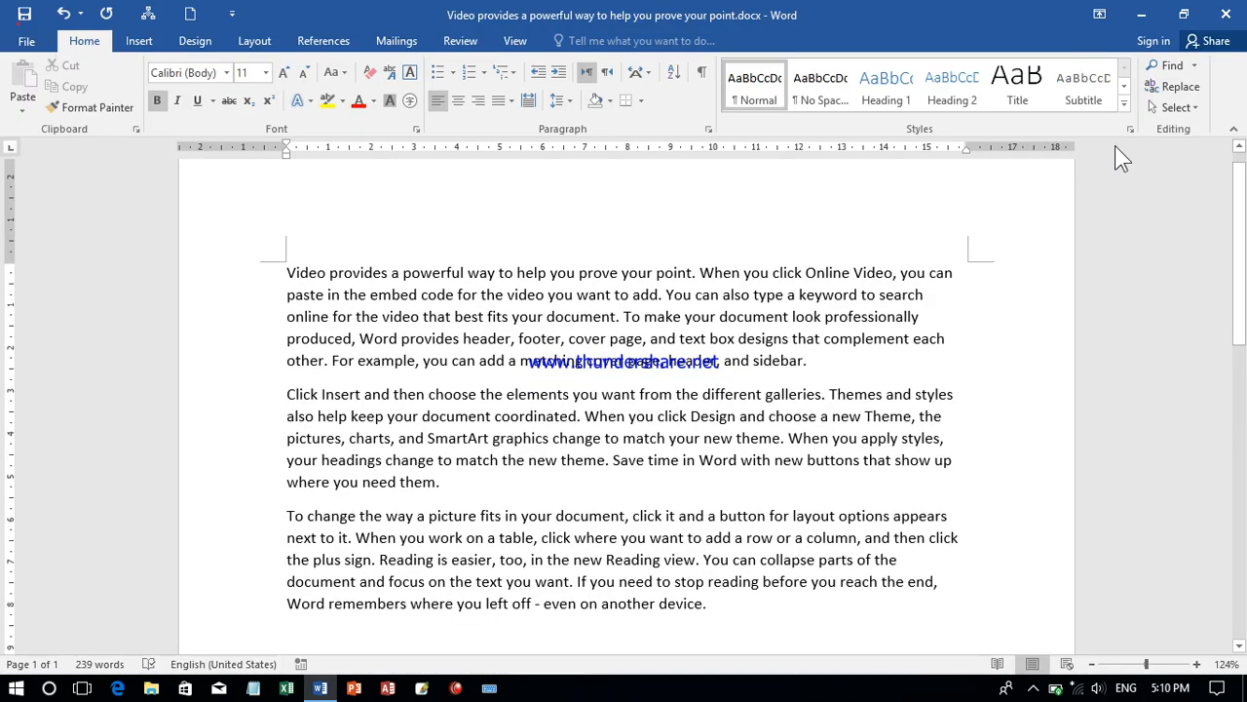
{"action": "left_click", "coordinate": [1089, 8]}
{"action": "left_click", "coordinate": [1089, 6]}
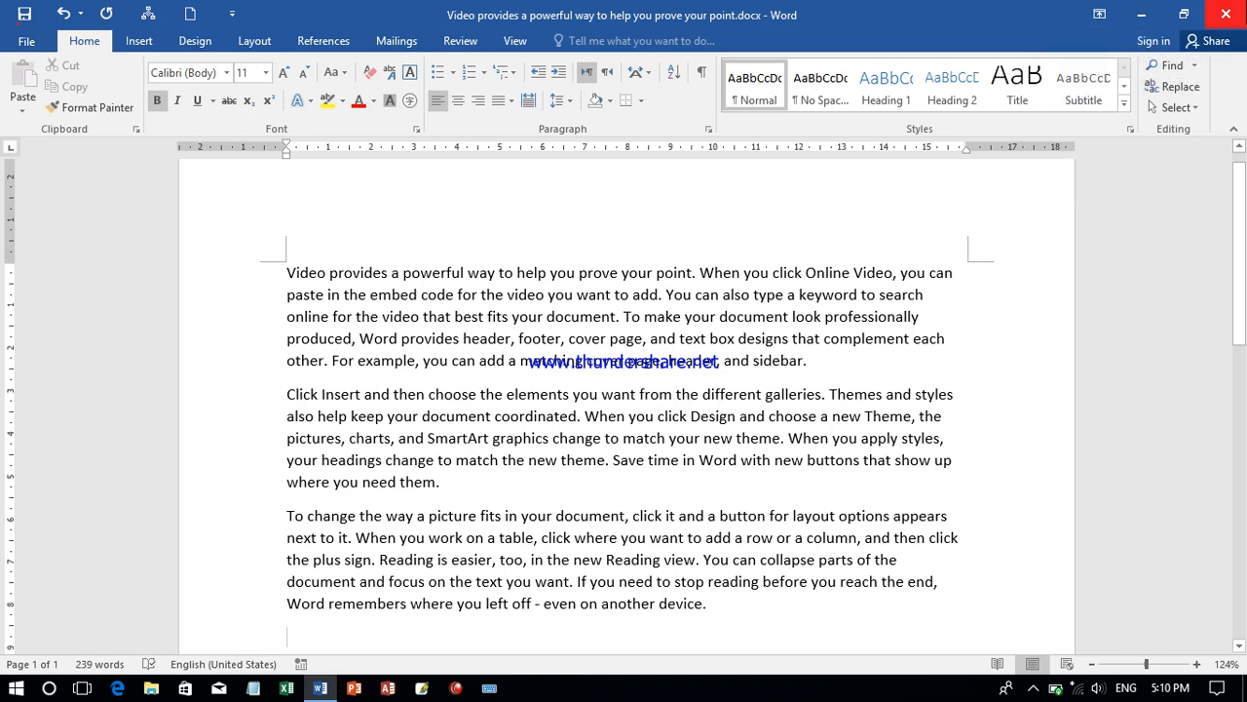
- Minimize the document window and reopen it, and shrink it to a smaller window before maximizing it again
{"action": "left_click", "coordinate": [1141, 15]}
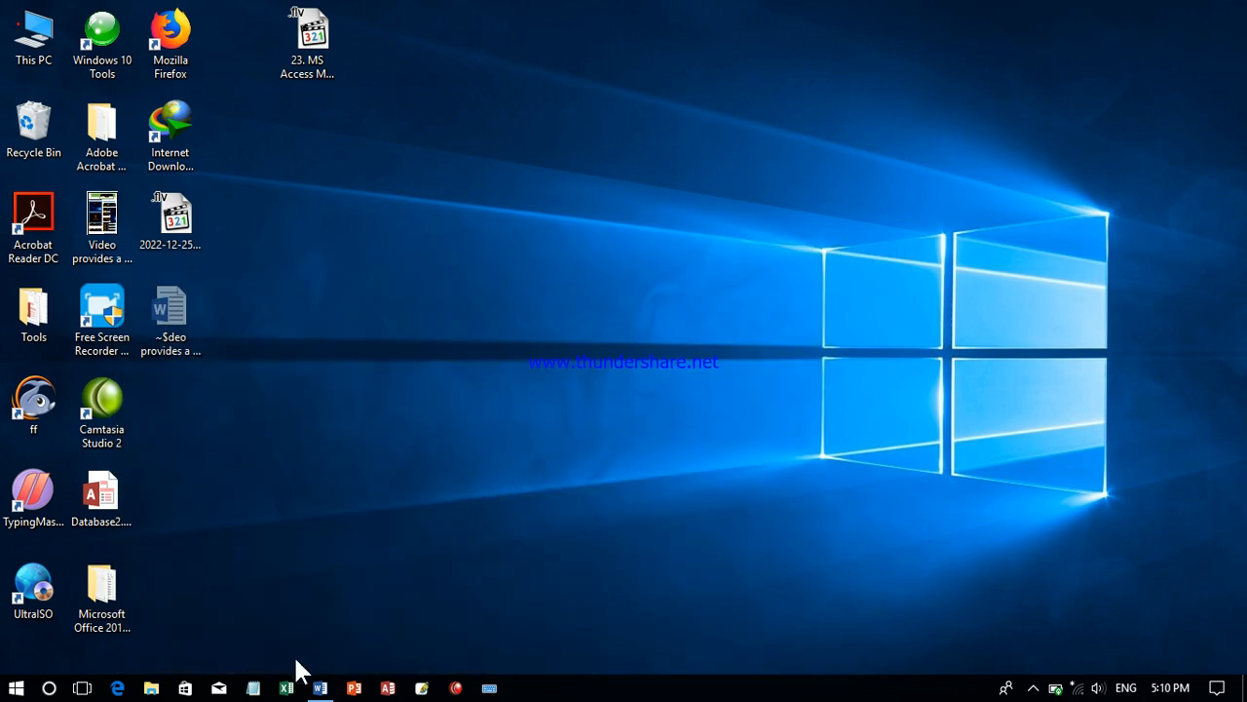
{"action": "left_click", "coordinate": [319, 688]}
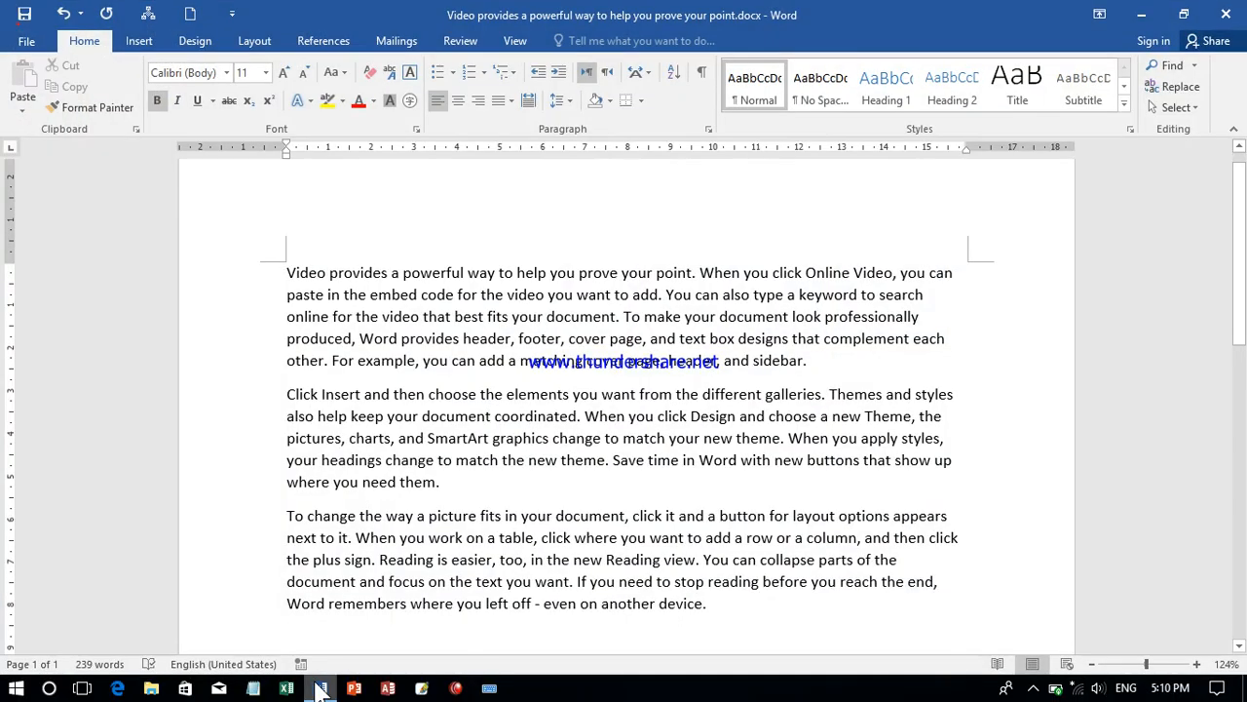
{"action": "left_click", "coordinate": [1184, 15]}
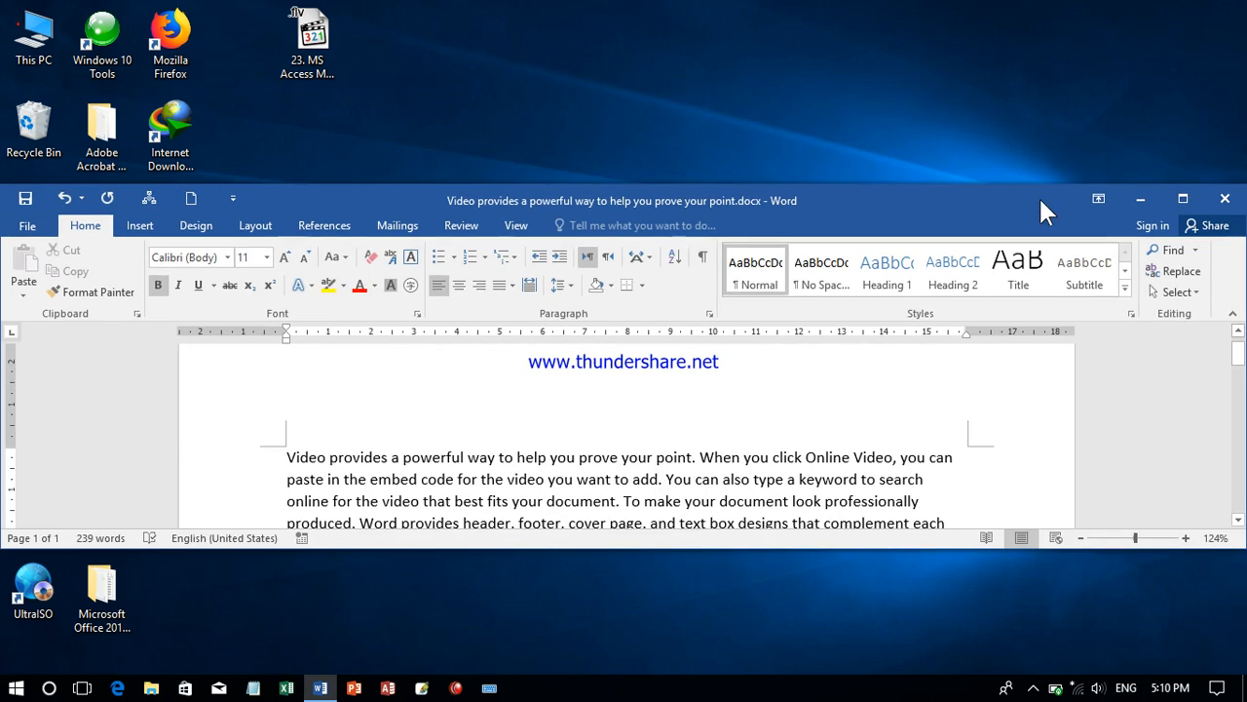
{"action": "left_click", "coordinate": [1183, 200]}
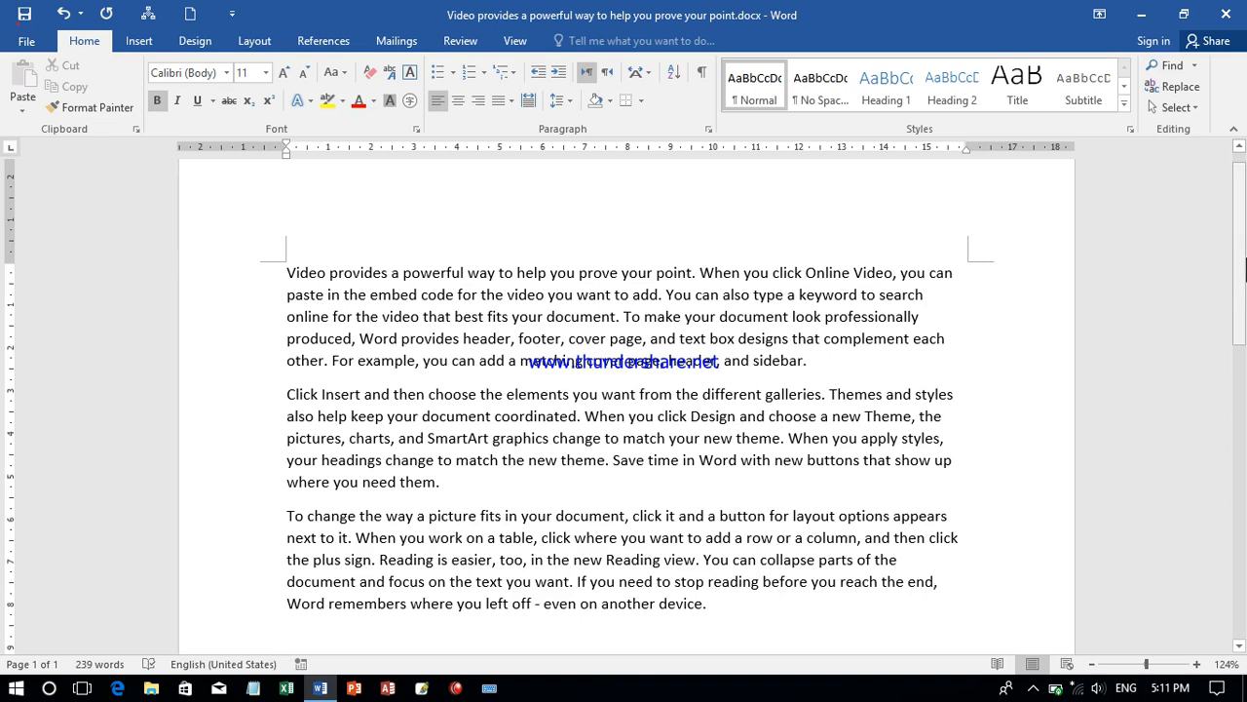
- Look through the document from top to bottom, and zoom the page out to 42% and back in to 108%
{"action": "left_click_drag", "start_coordinate": [1244, 255], "coordinate": [1244, 351]}
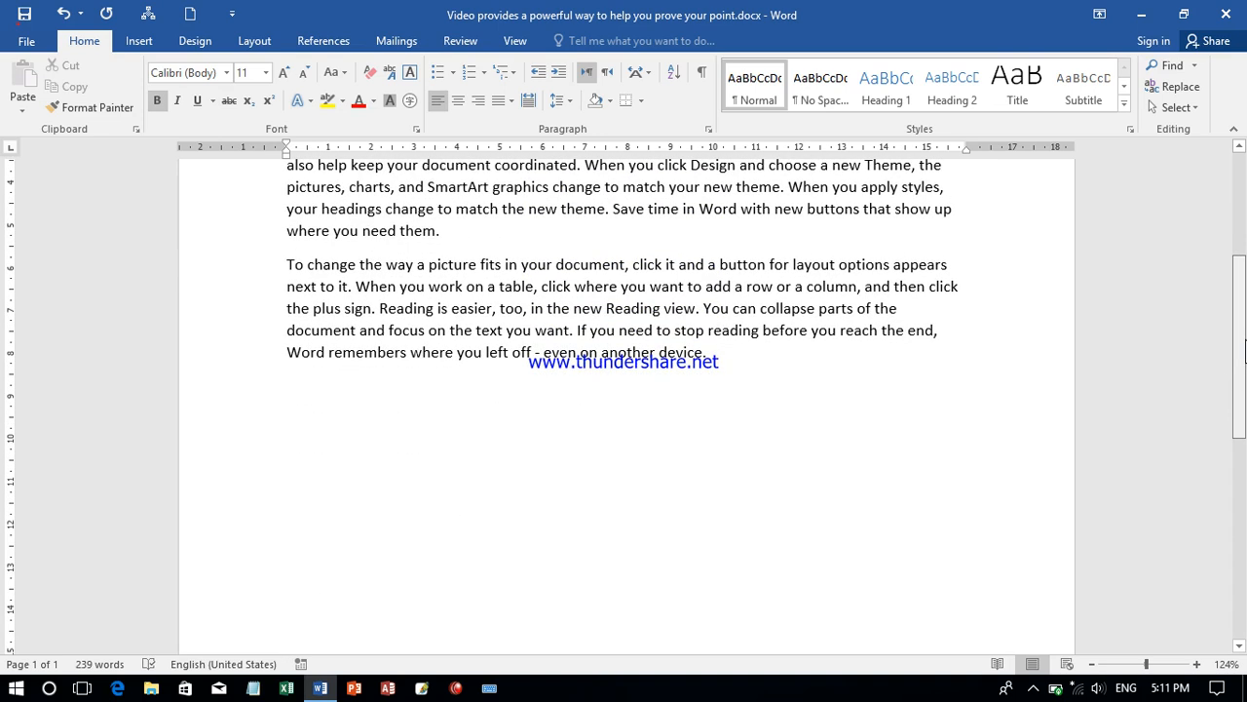
{"action": "left_click_drag", "start_coordinate": [1244, 353], "coordinate": [1240, 224]}
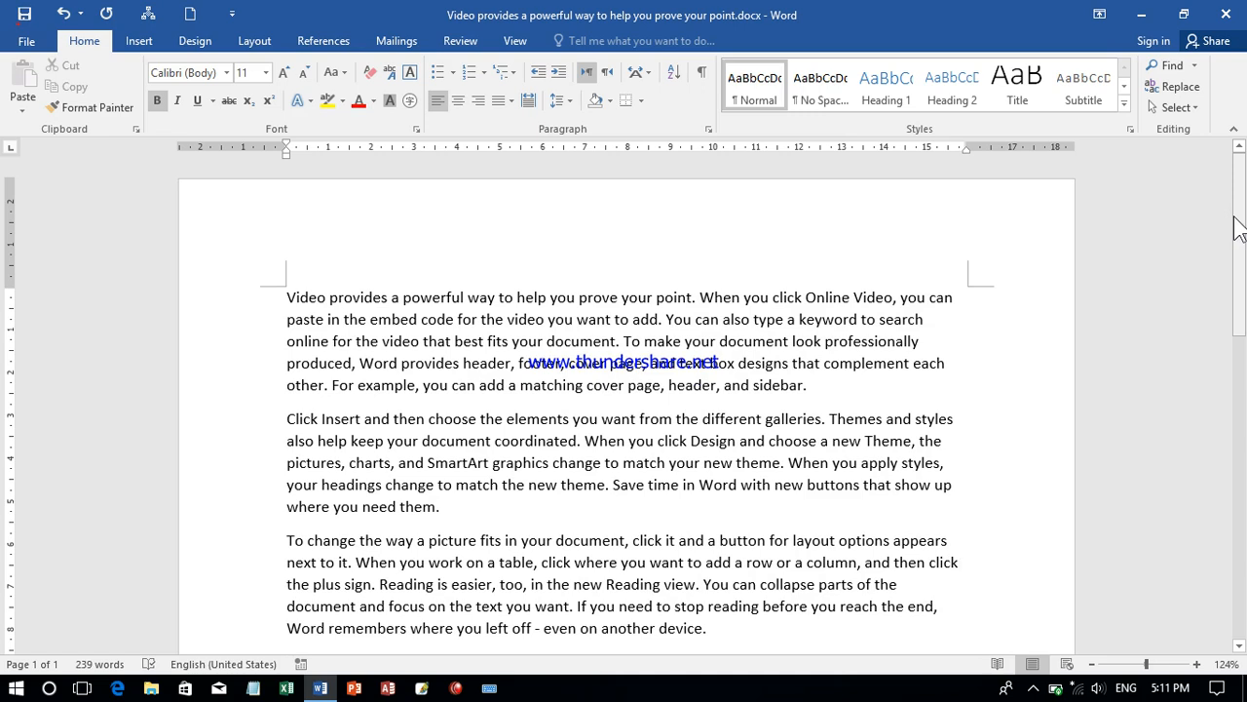
{"action": "left_click_drag", "start_coordinate": [1240, 226], "coordinate": [1239, 282]}
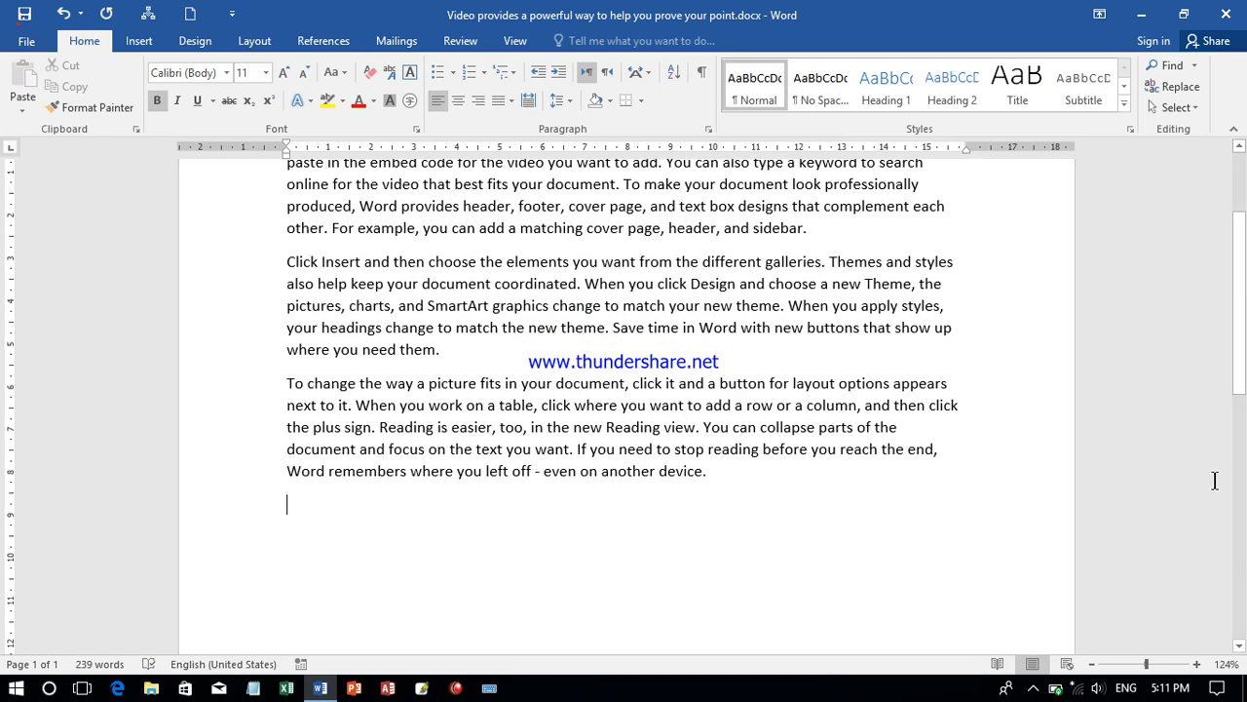
{"action": "left_click_drag", "start_coordinate": [1146, 663], "coordinate": [1116, 669]}
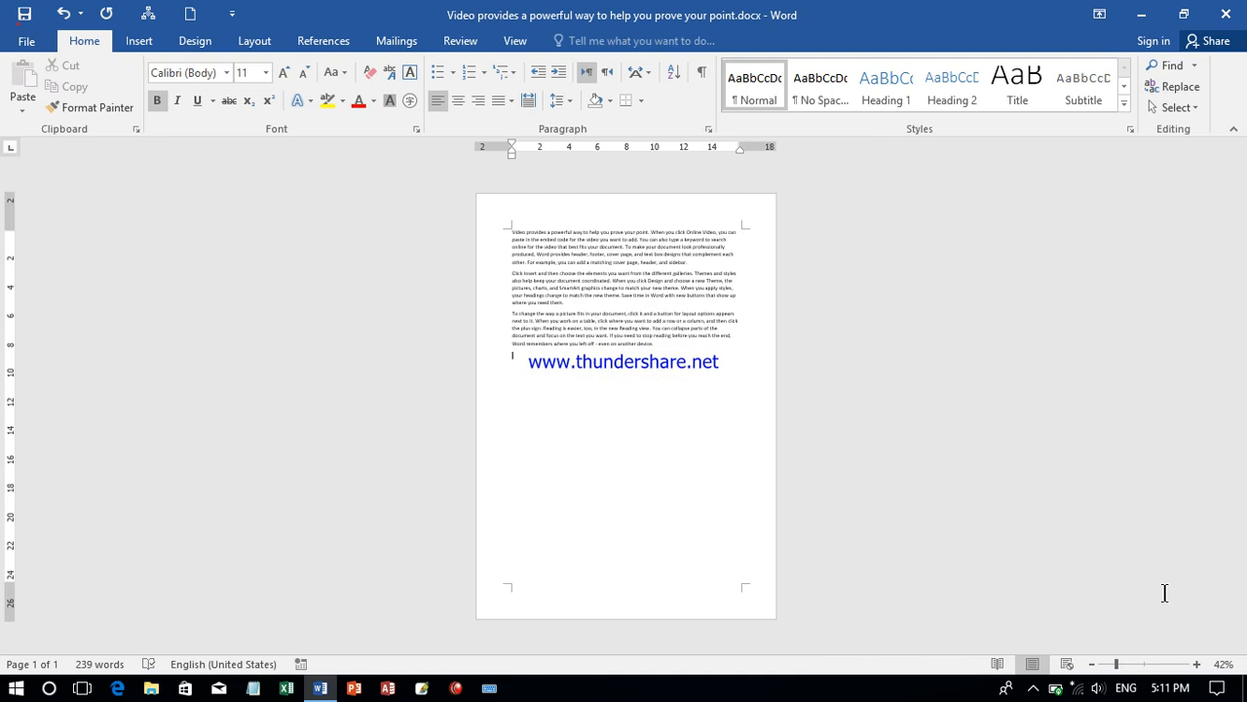
{"action": "left_click", "coordinate": [1146, 664]}
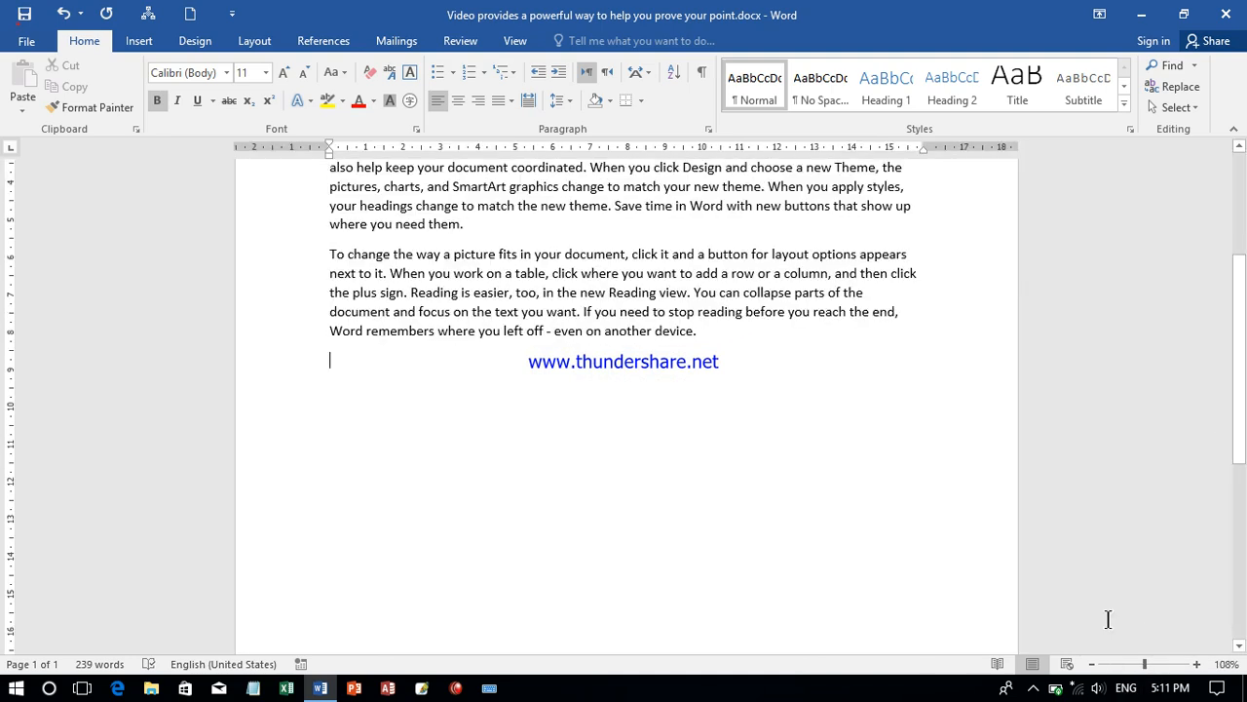
{"action": "left_click_drag", "start_coordinate": [1244, 429], "coordinate": [1241, 362]}
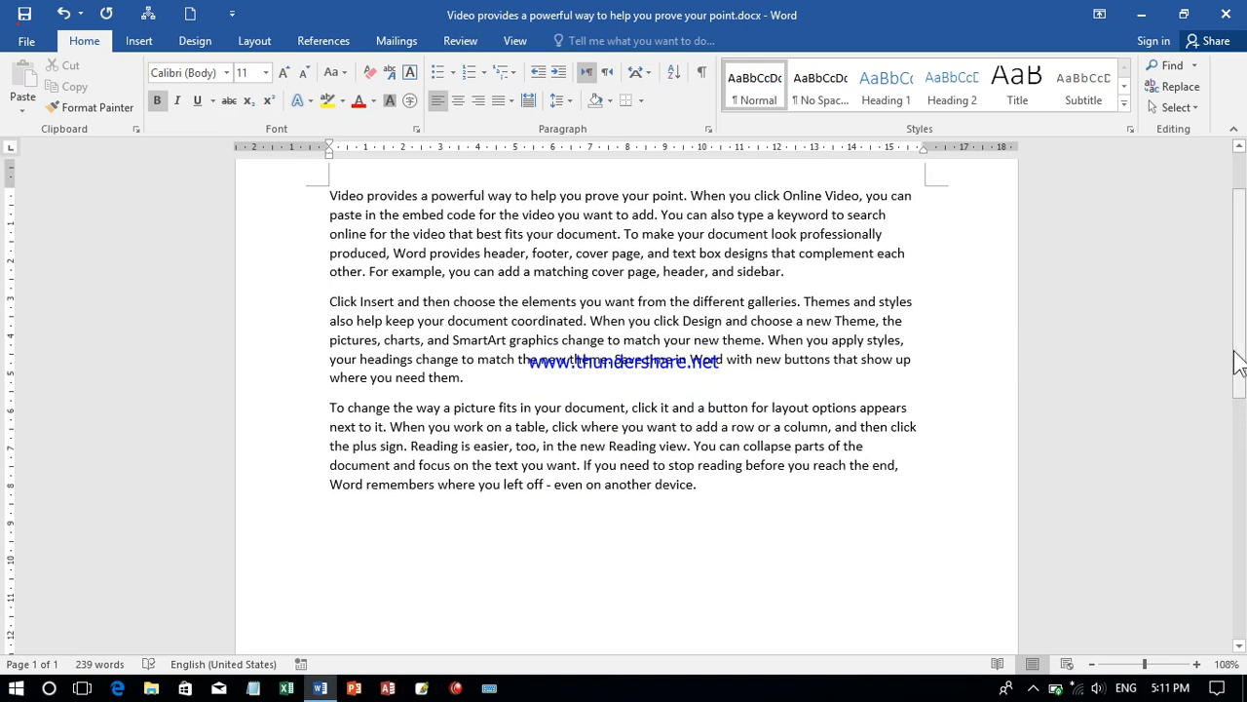
{"action": "scroll", "coordinate": [1244, 263], "scroll_direction": "up", "scroll_amount": 2}
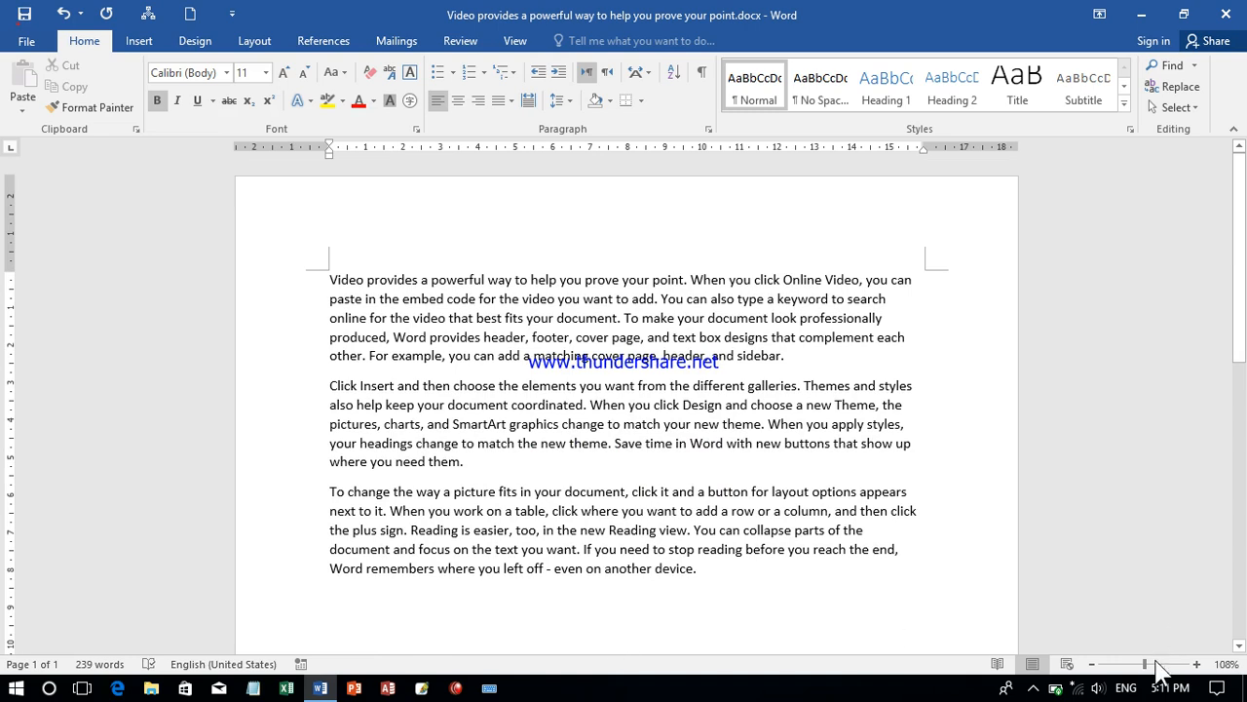
- Try zoom levels of 78% and 396%, and set the document zoom to 100%
{"action": "left_click_drag", "start_coordinate": [1150, 667], "coordinate": [1127, 673]}
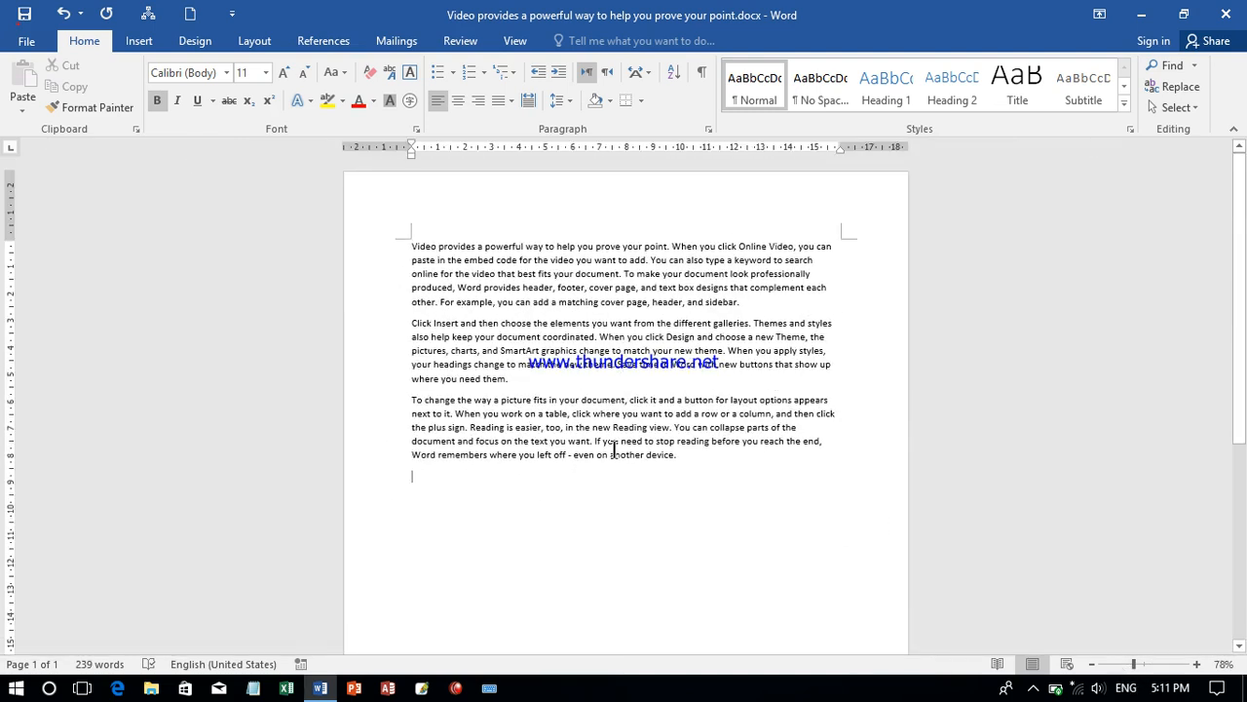
{"action": "left_click", "coordinate": [1177, 664]}
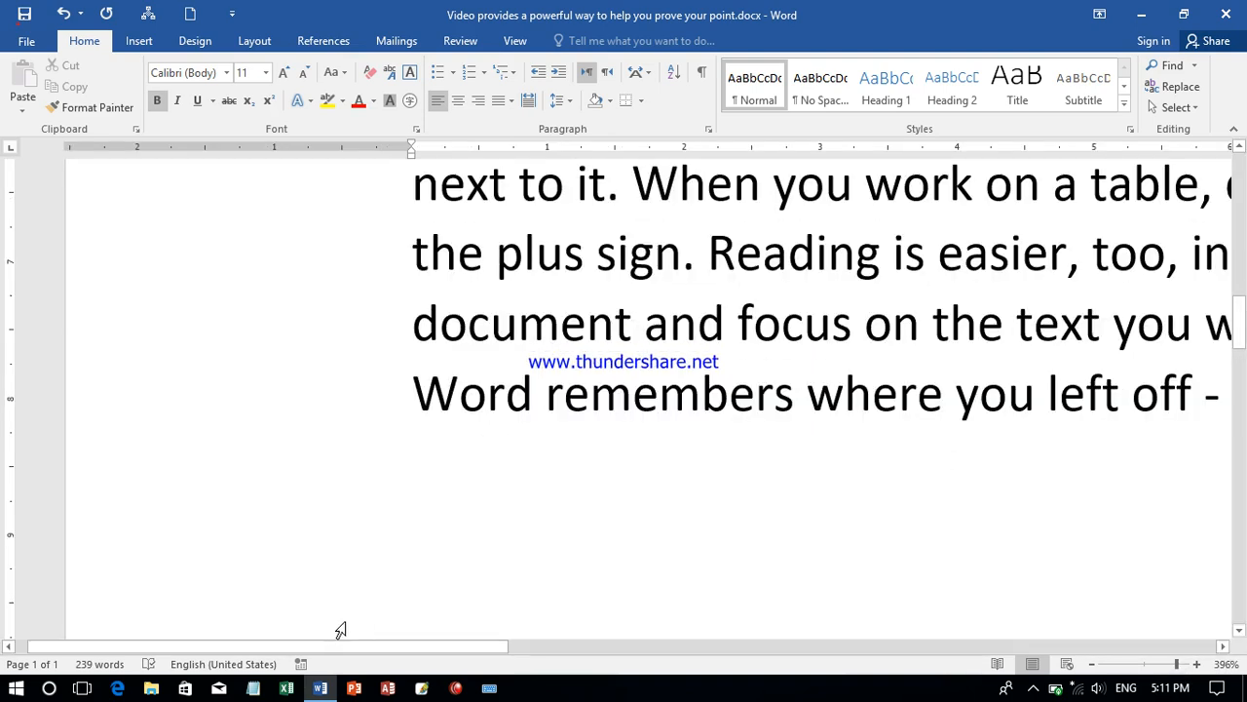
{"action": "scroll", "coordinate": [302, 646], "scroll_direction": "right", "scroll_amount": 4}
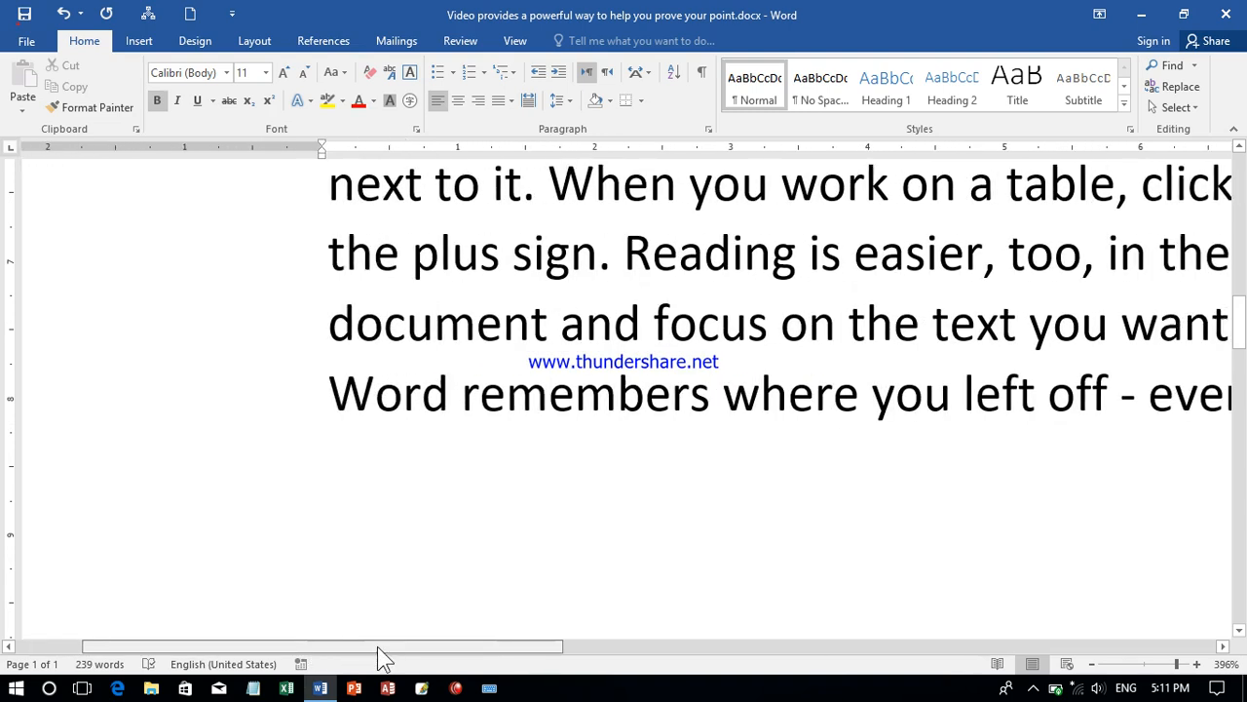
{"action": "left_click_drag", "start_coordinate": [411, 647], "coordinate": [1144, 663]}
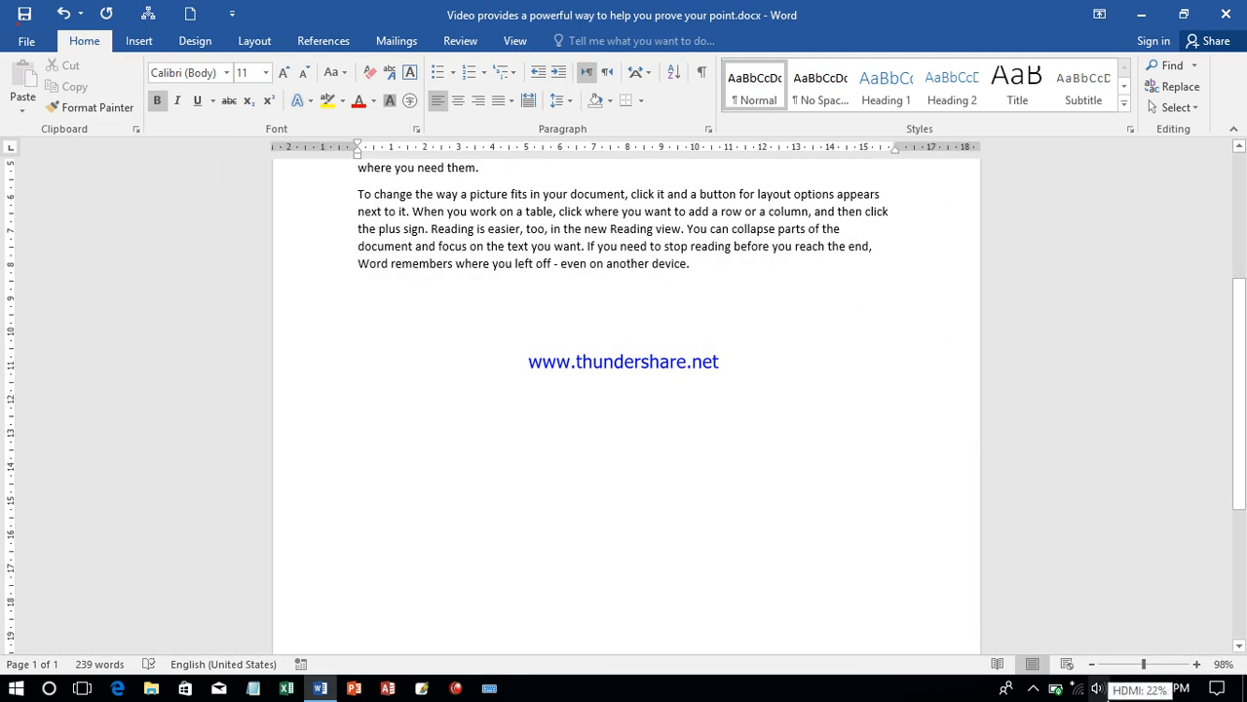
{"action": "left_click", "coordinate": [1197, 665]}
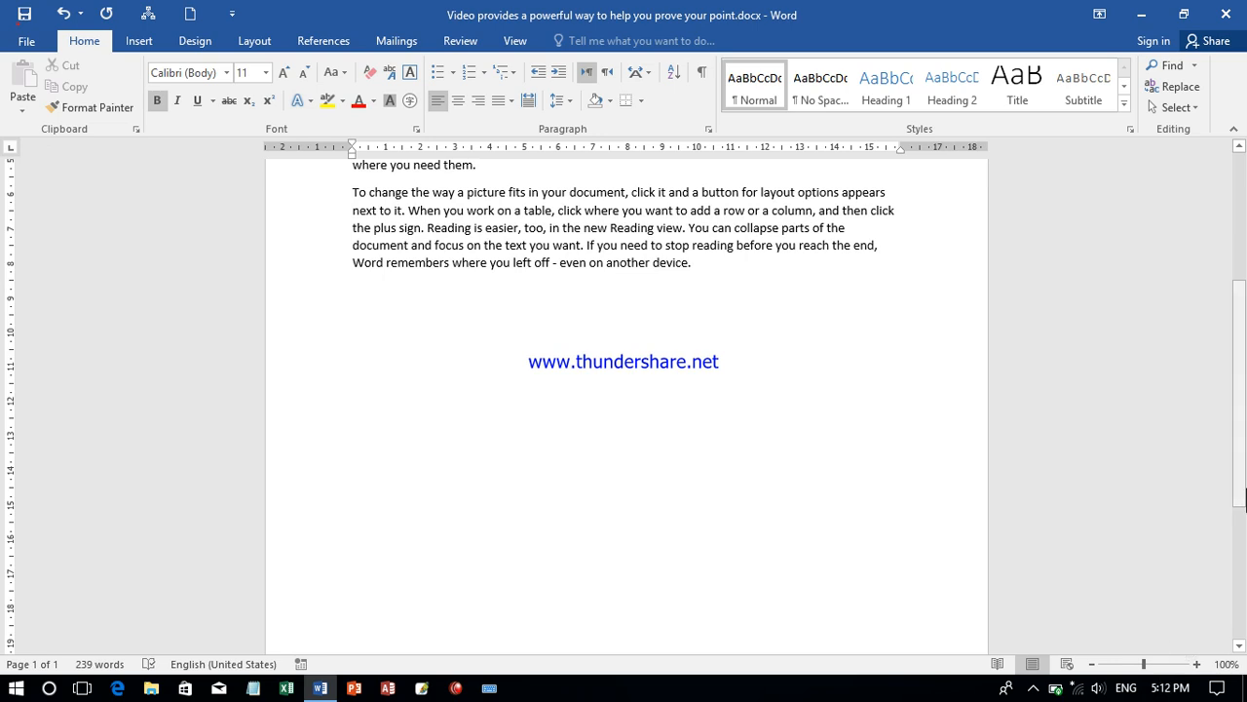
{"action": "left_click_drag", "start_coordinate": [1239, 501], "coordinate": [1243, 312]}
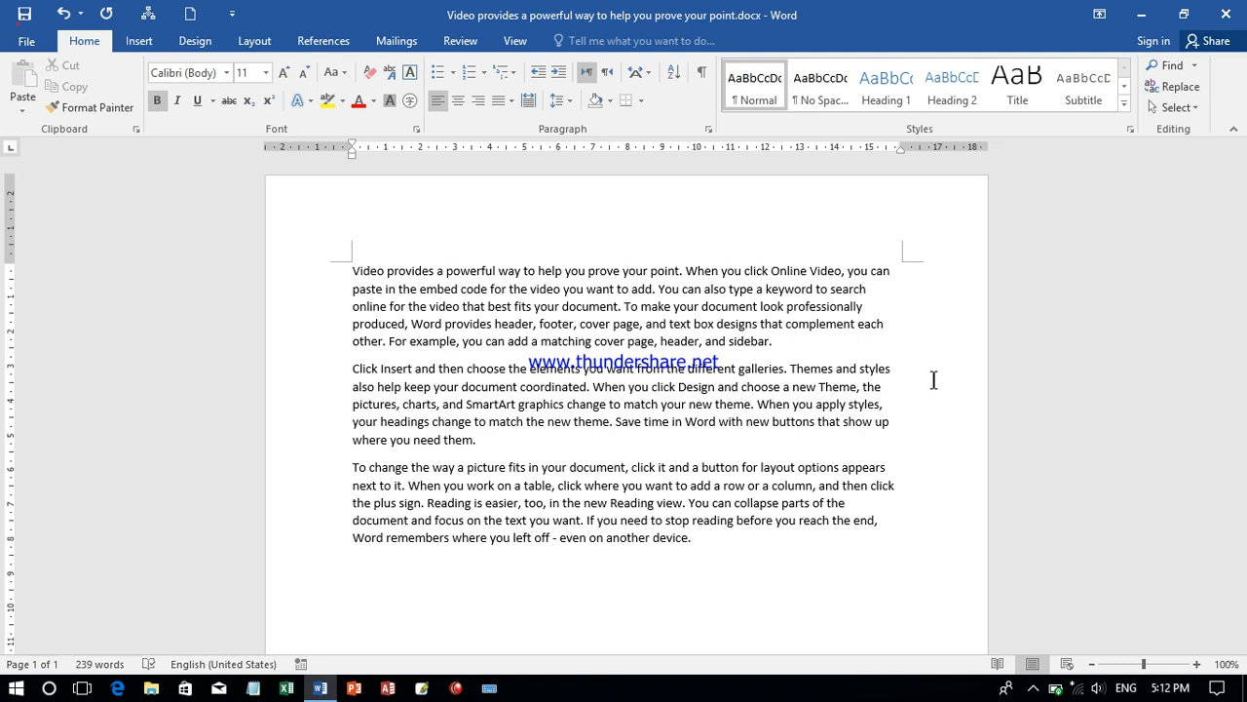
- View the document in Read Mode and return to Print Layout
{"action": "left_click", "coordinate": [1003, 663]}
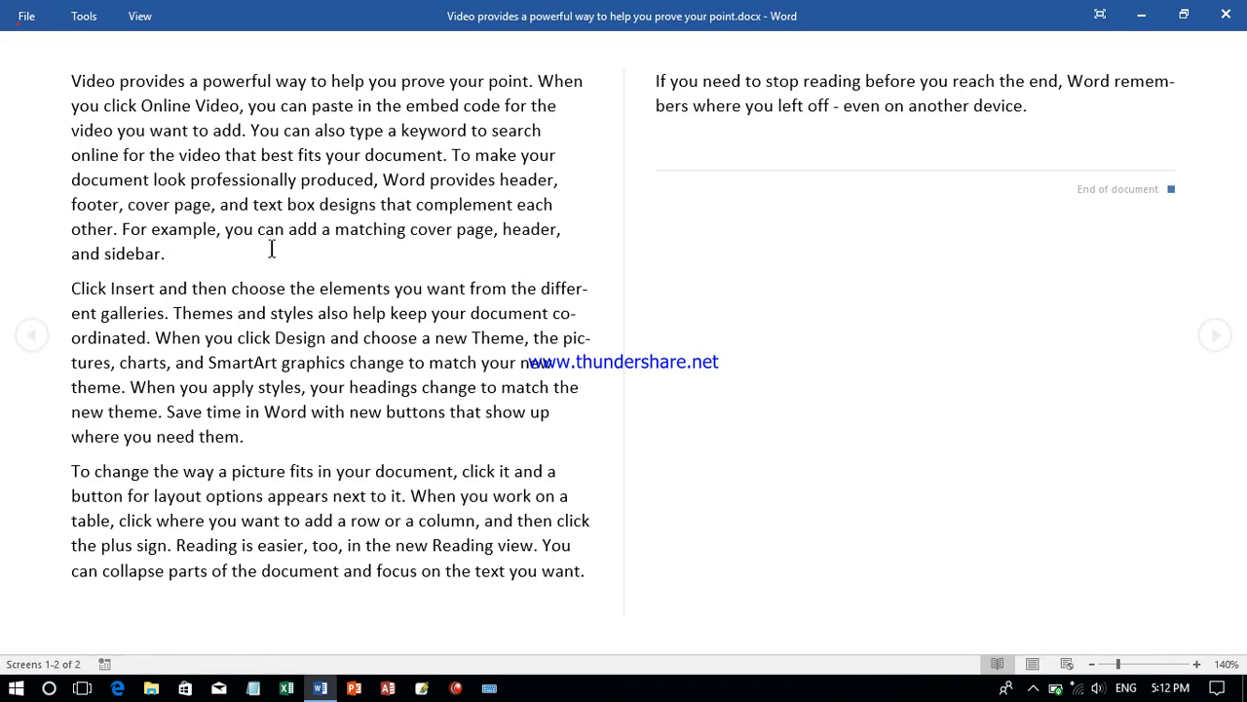
{"action": "left_click", "coordinate": [1035, 665]}
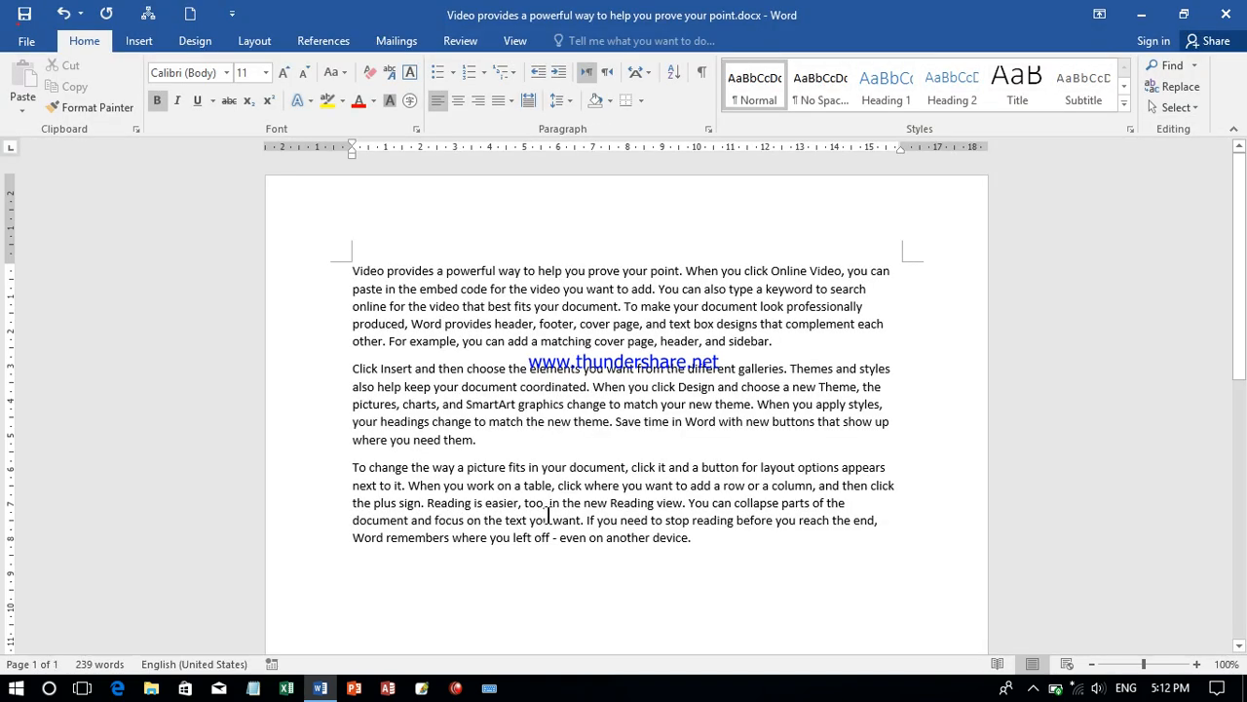
- Copy the entire document text and paste it repeatedly so that the document spans several pages
{"action": "key", "text": "ctrl+a"}
{"action": "key", "text": "ctrl+c"}
{"action": "key", "text": "ctrl+v"}
{"action": "key", "text": "Return"}
{"action": "key", "text": "Return"}
{"action": "key", "text": "ctrl+v"}
{"action": "key", "text": "ctrl+v"}
{"action": "key", "text": "ctrl+v"}
{"action": "key", "text": "ctrl+v"}
{"action": "key", "text": "ctrl+v"}
{"action": "key", "text": "ctrl+v"}
{"action": "key", "text": "ctrl+v"}
{"action": "key", "text": "ctrl+v"}
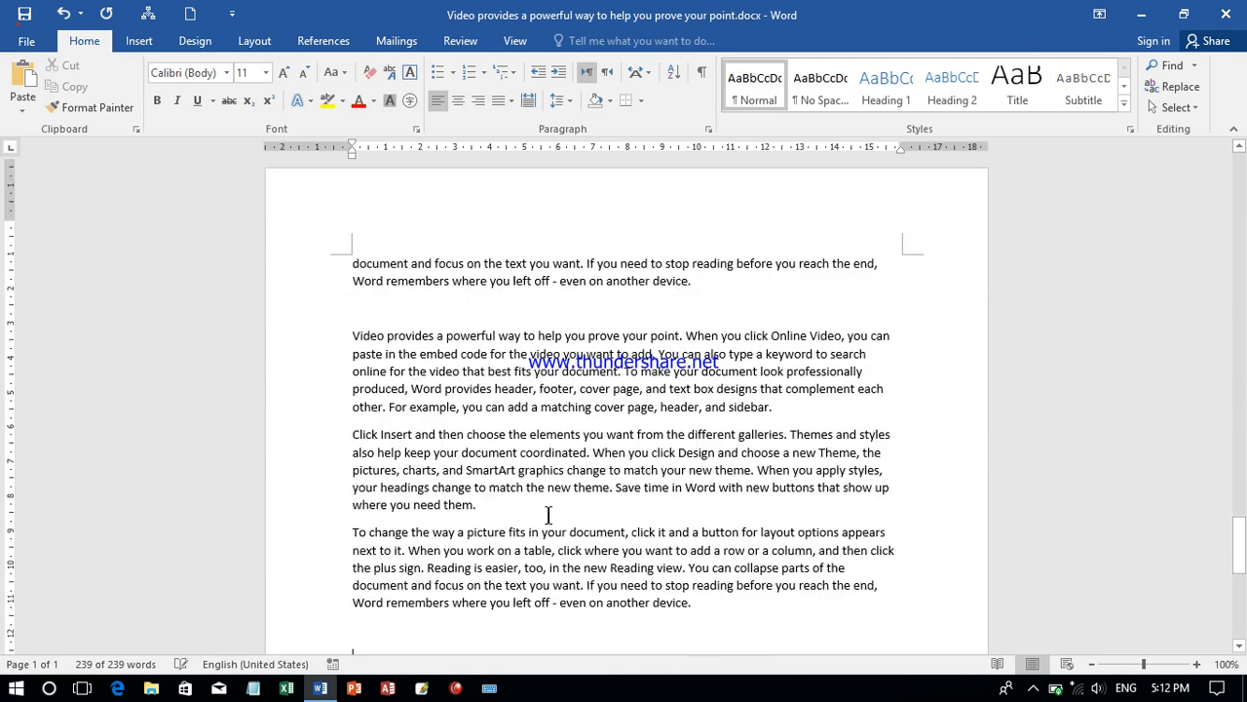
{"action": "left_click_drag", "start_coordinate": [1240, 560], "coordinate": [1241, 160]}
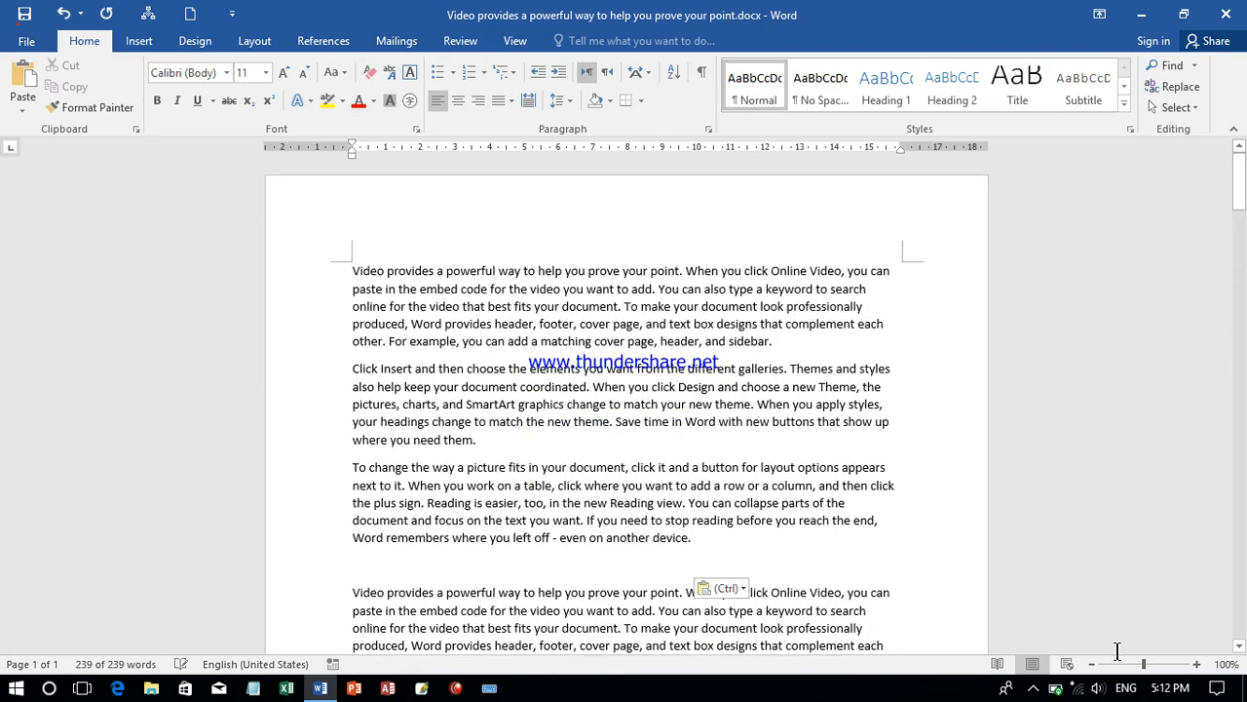
- Page forward through the extended document in Read Mode to screens 5-6, and return to editing in Print Layout
{"action": "left_click", "coordinate": [997, 663]}
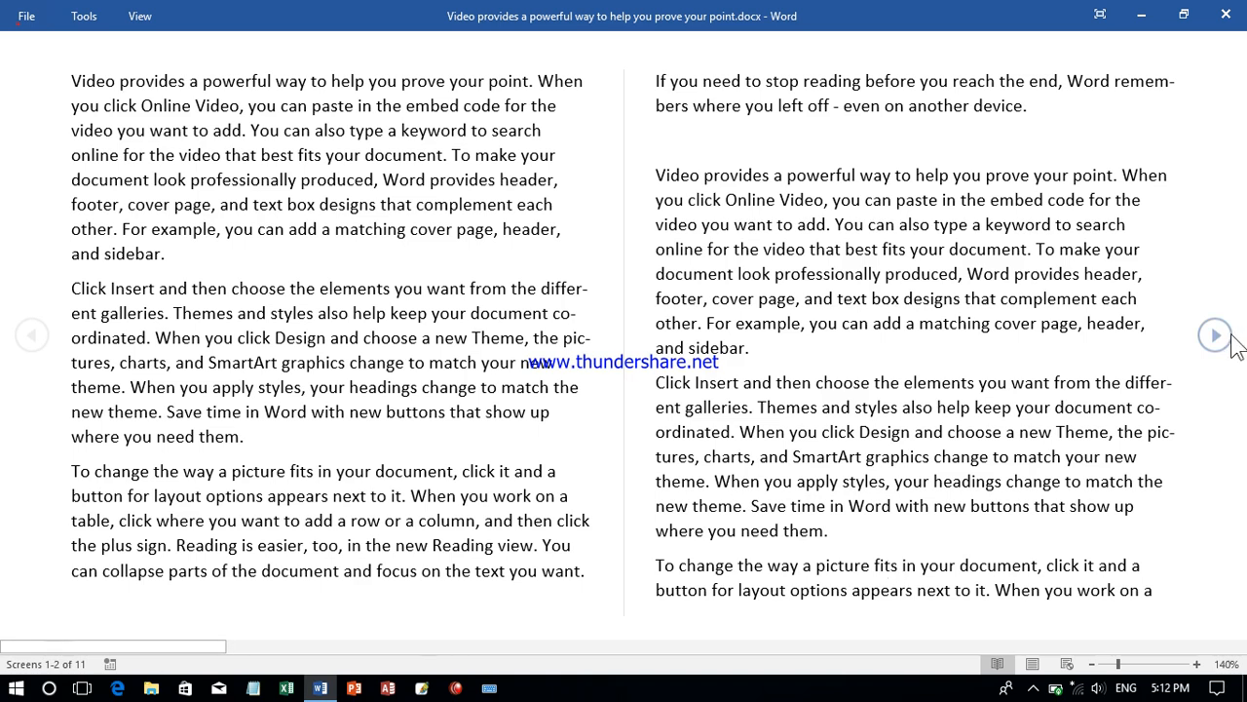
{"action": "left_click", "coordinate": [1232, 334]}
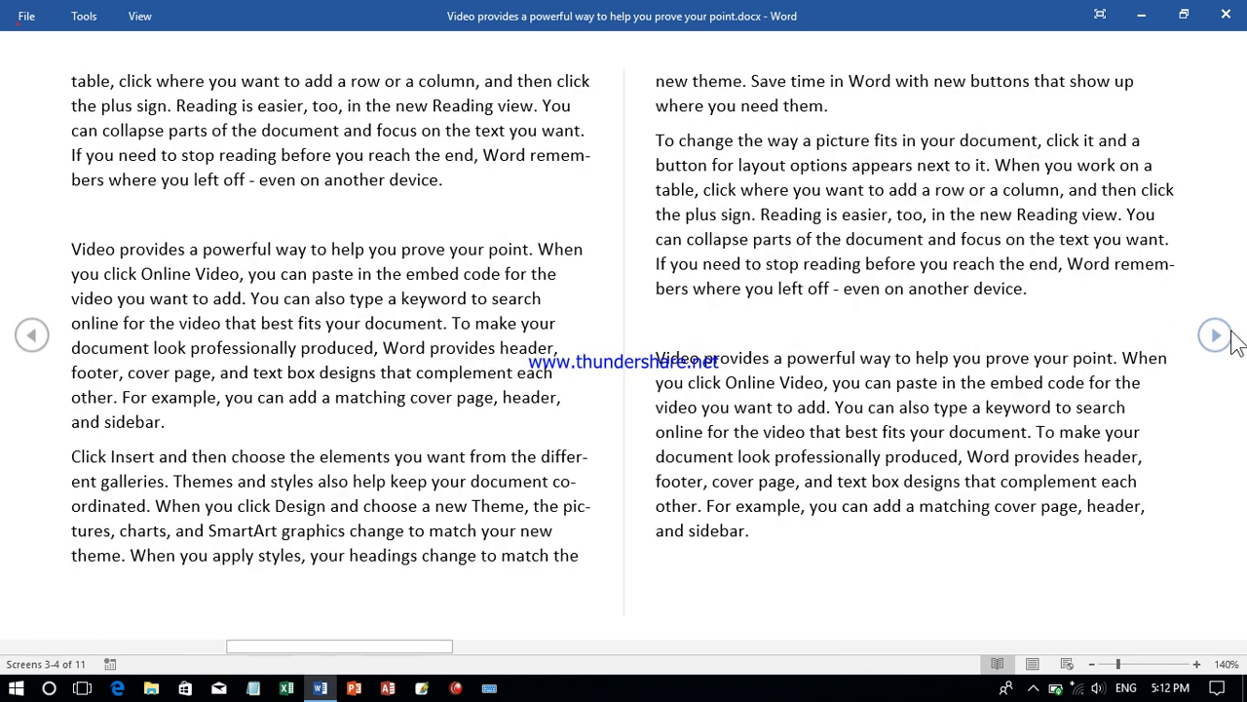
{"action": "left_click", "coordinate": [1232, 335]}
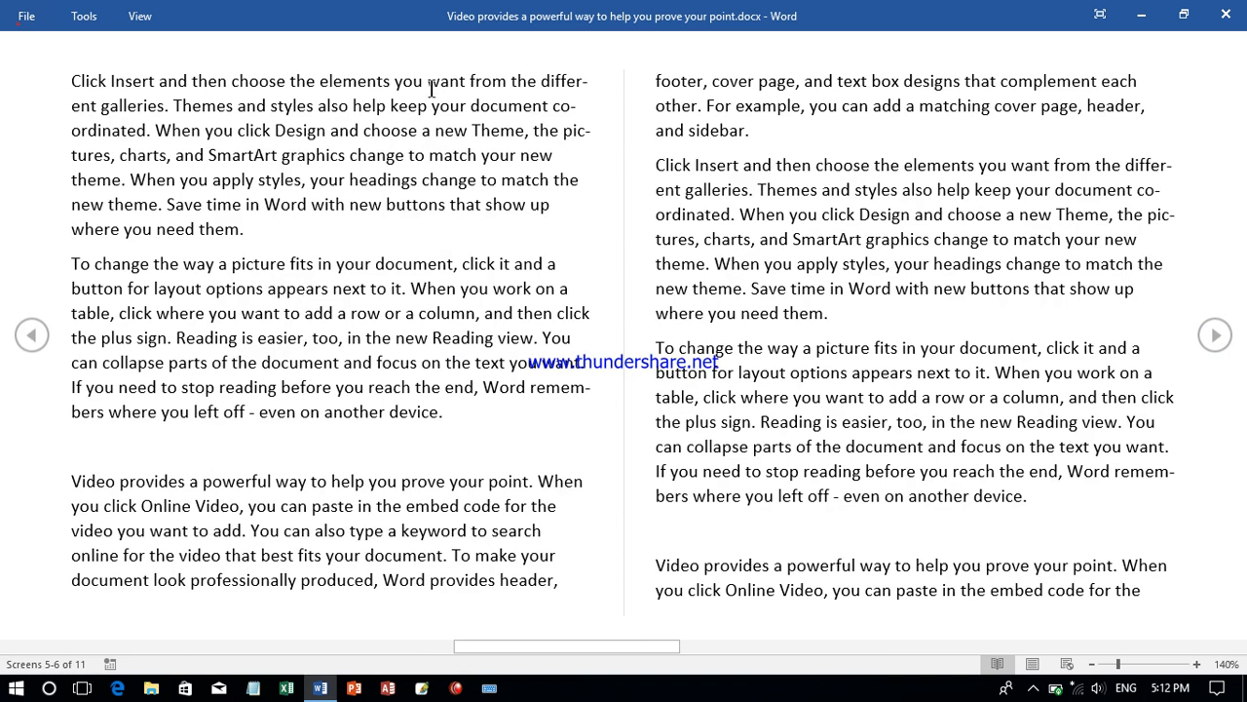
{"action": "left_click", "coordinate": [142, 16]}
{"action": "left_click", "coordinate": [176, 59]}
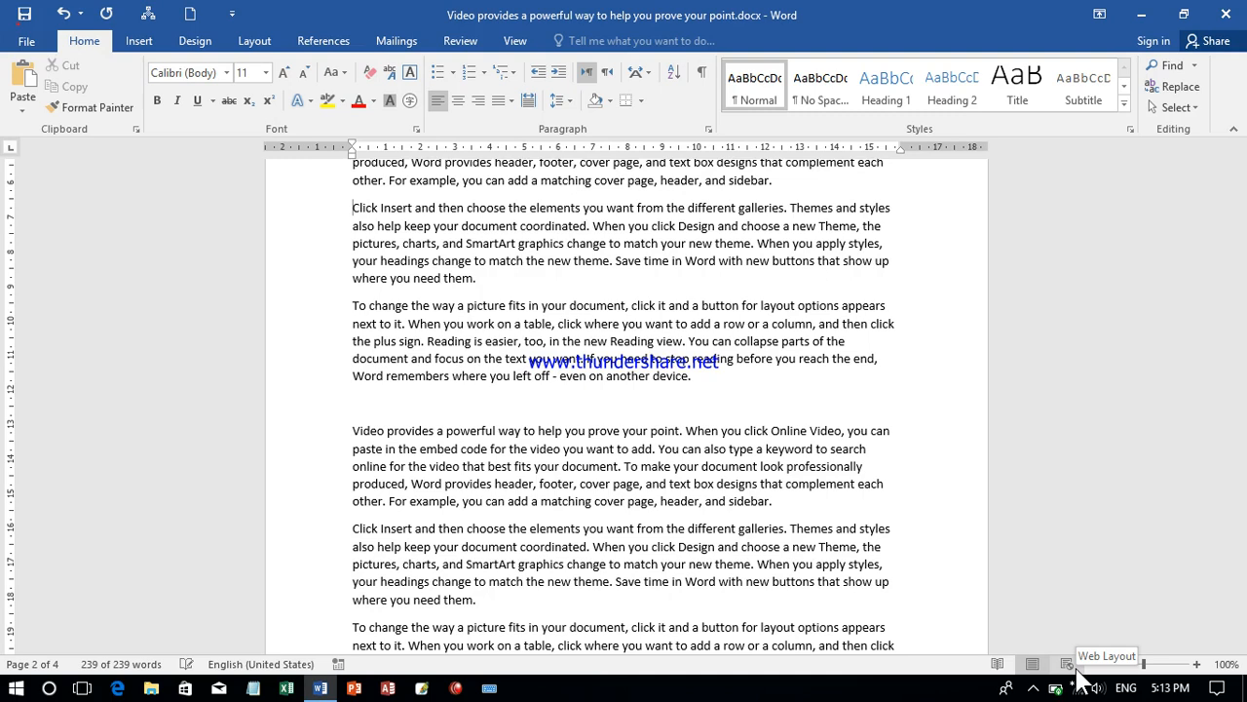
- View the beginning of the document in Web Layout and switch back to Print Layout
{"action": "left_click", "coordinate": [1076, 670]}
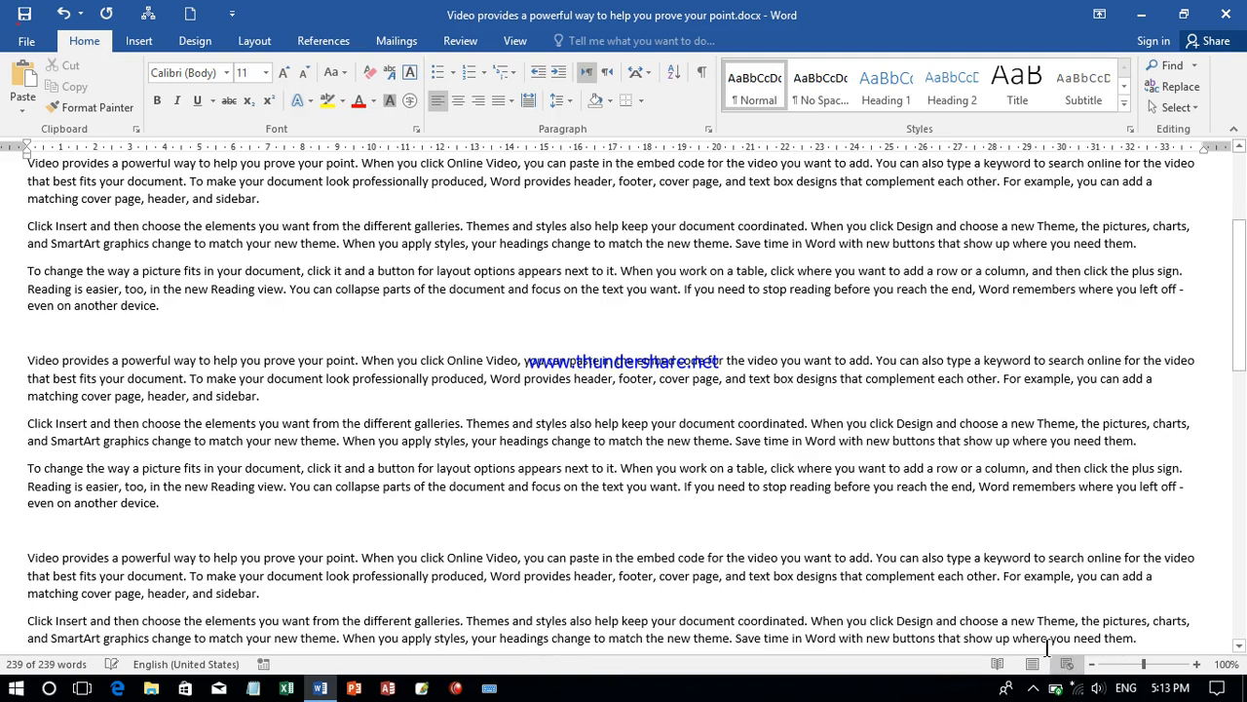
{"action": "left_click_drag", "start_coordinate": [1245, 251], "coordinate": [1240, 181]}
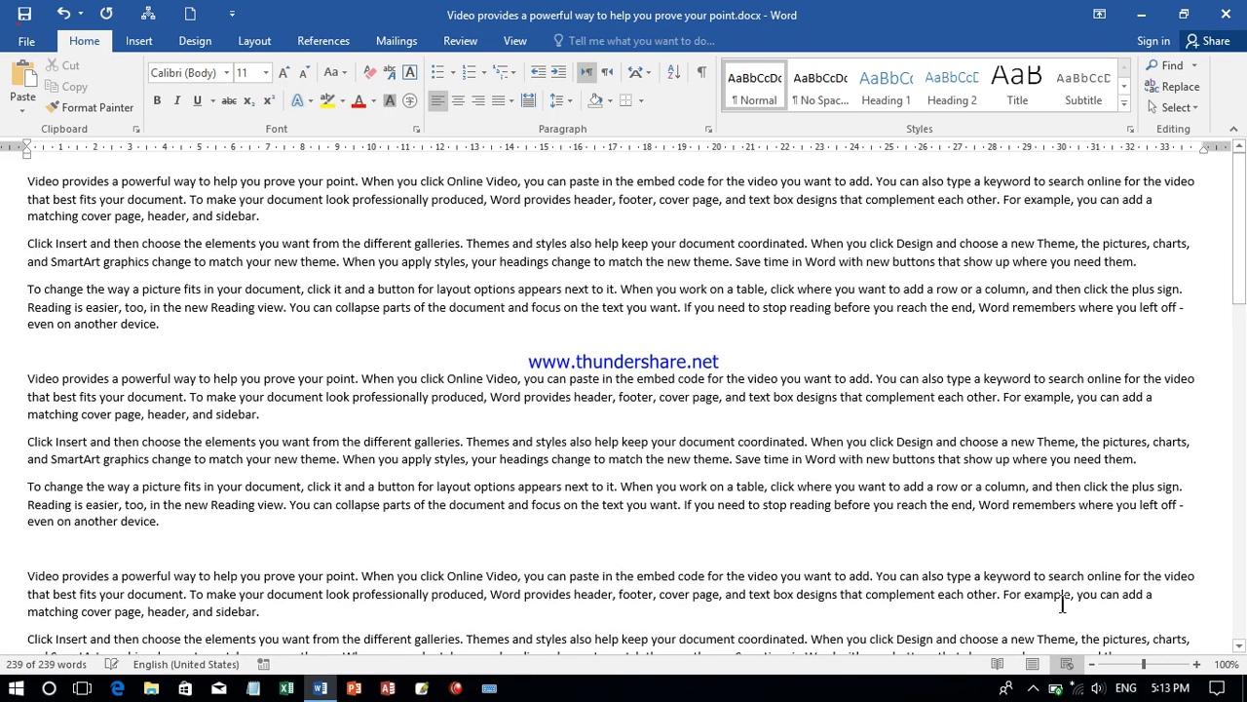
{"action": "left_click", "coordinate": [1033, 666]}
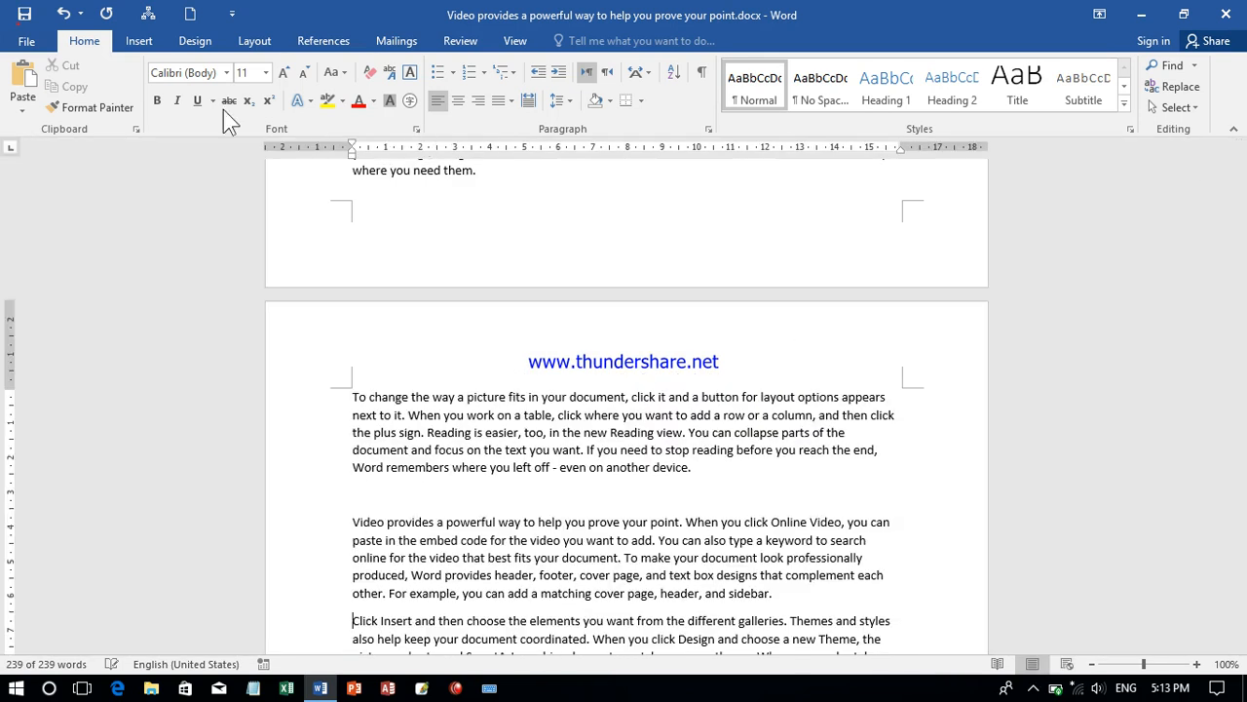
- Mark the document as final, accept saving it, and return to the document page
{"action": "left_click", "coordinate": [47, 46]}
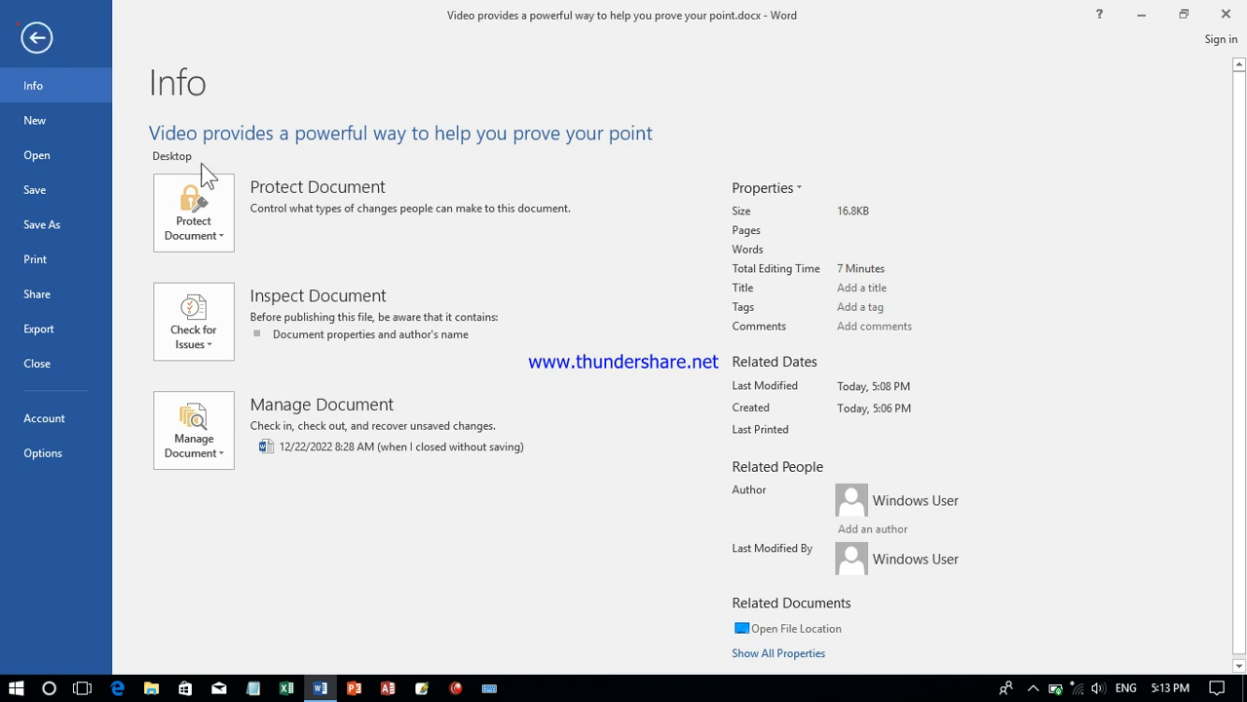
{"action": "left_click", "coordinate": [226, 212]}
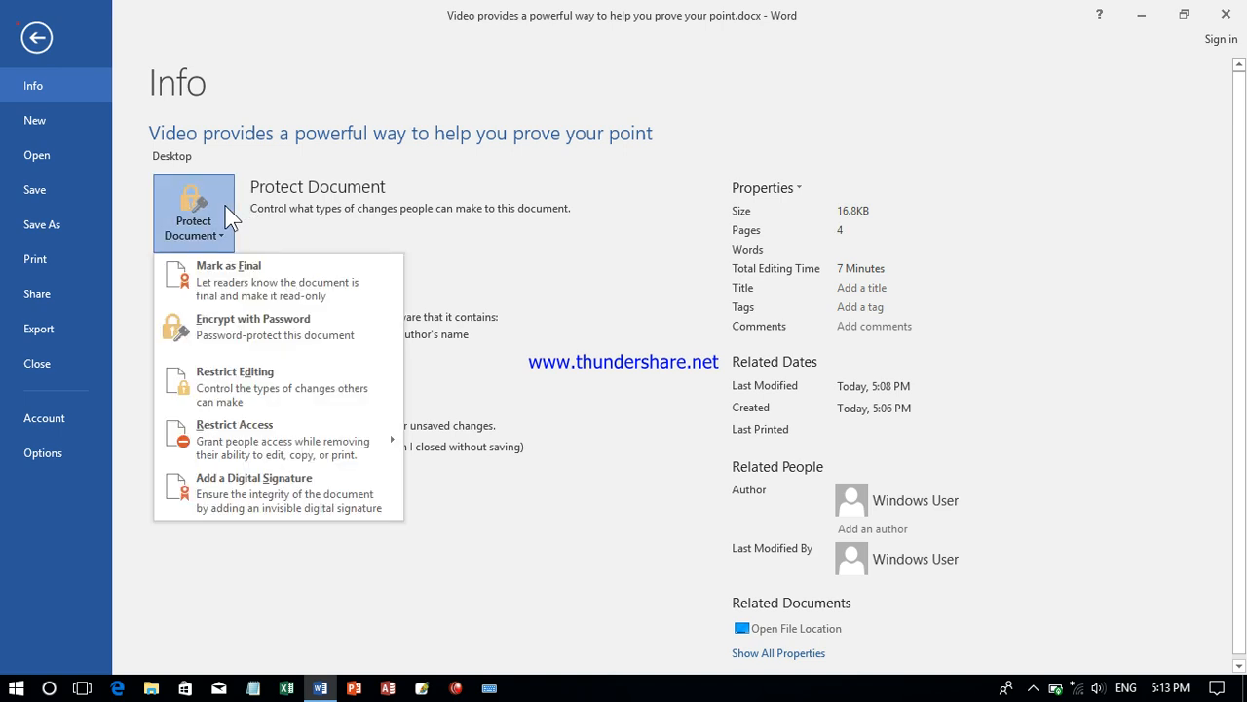
{"action": "left_click", "coordinate": [219, 285]}
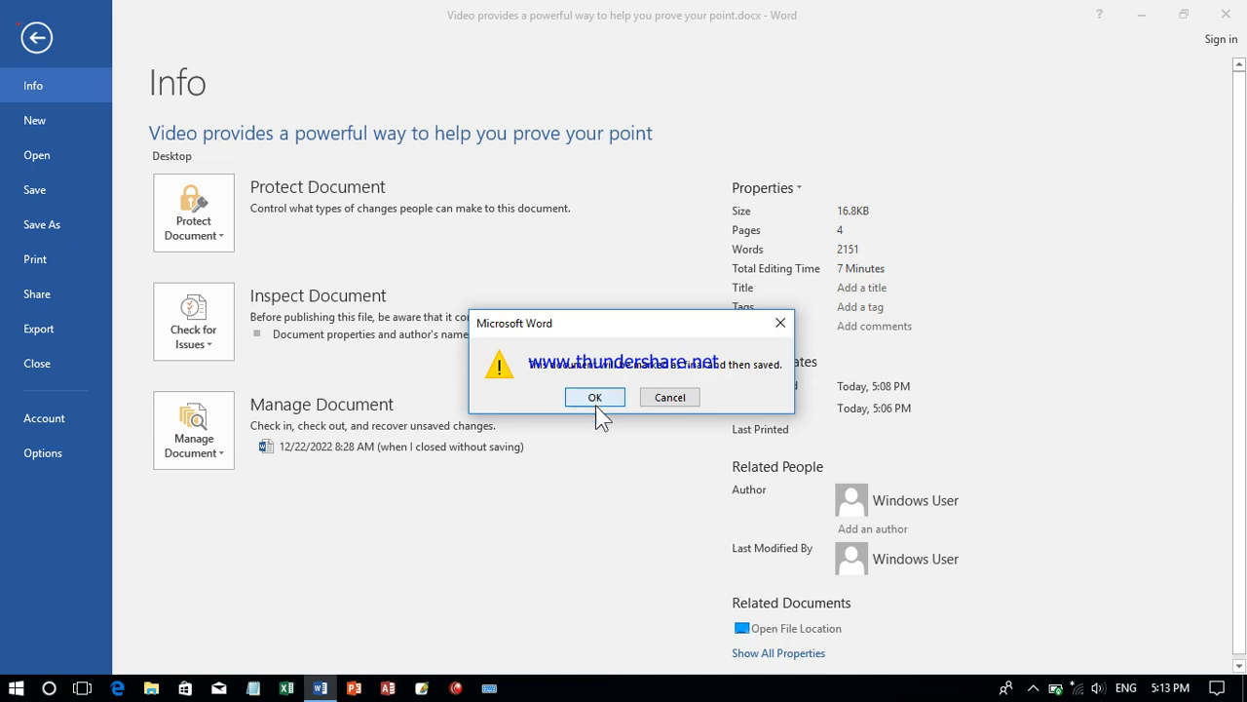
{"action": "left_click", "coordinate": [596, 398]}
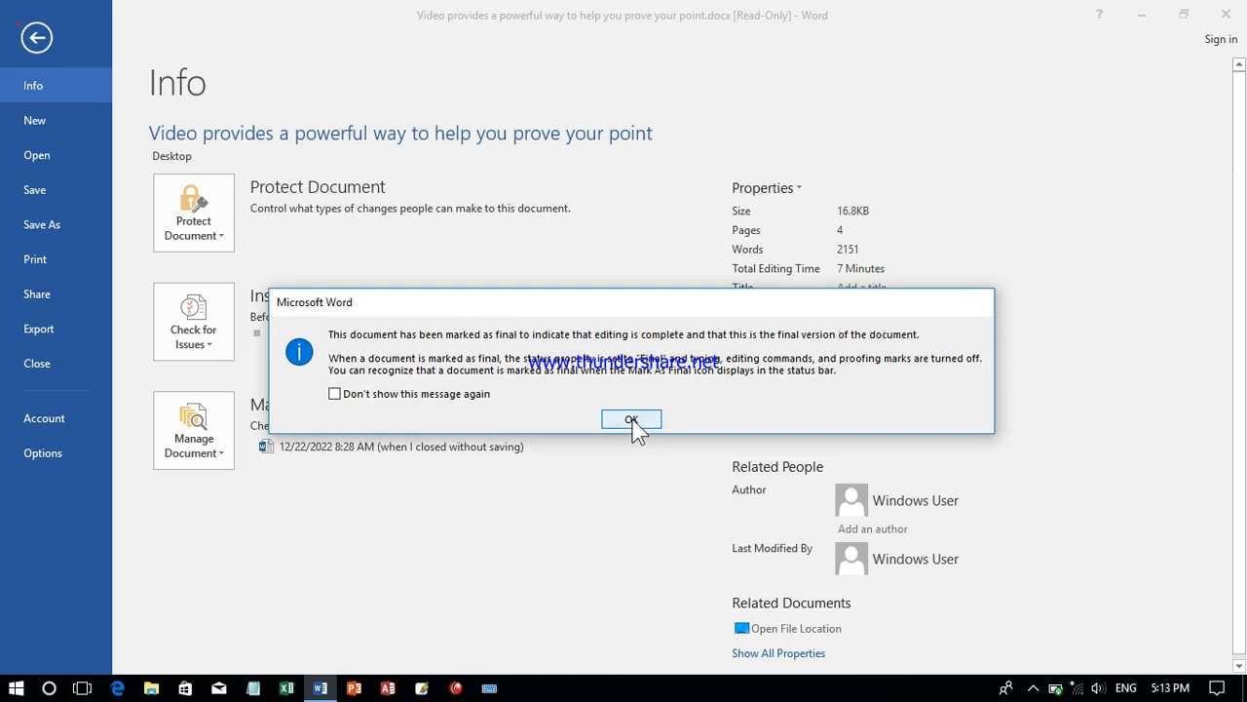
{"action": "left_click", "coordinate": [632, 420]}
{"action": "left_click", "coordinate": [36, 41]}
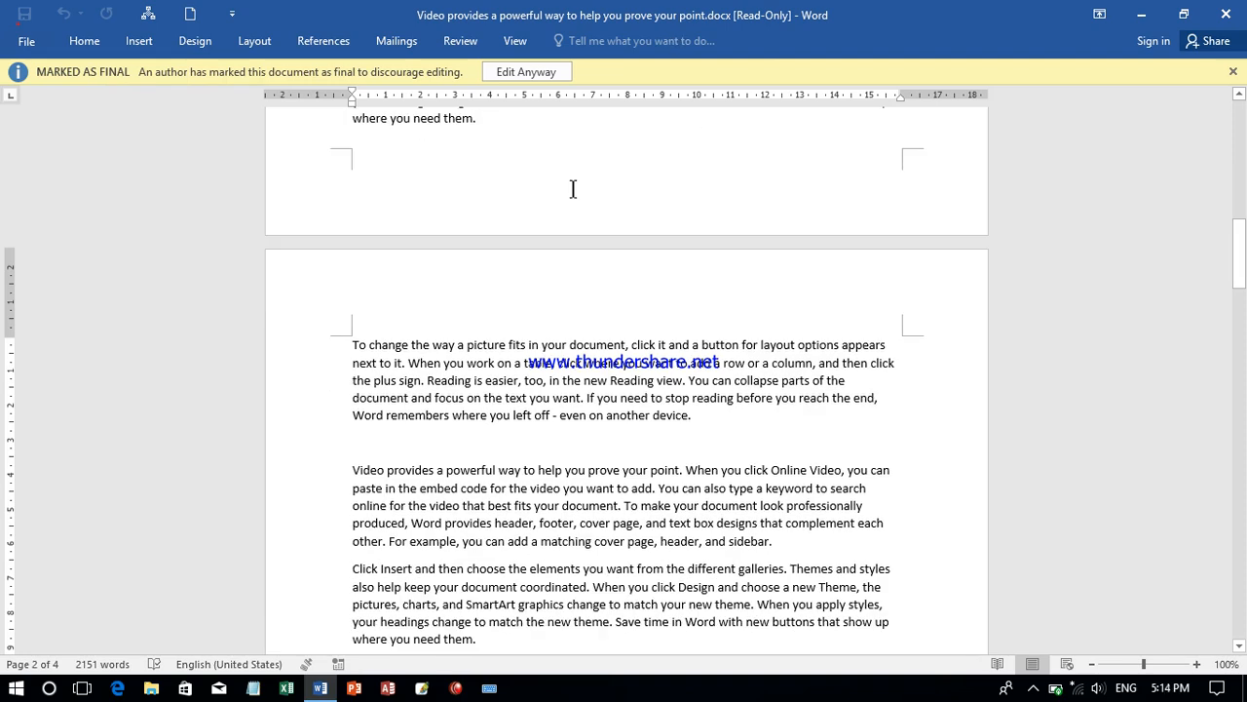
- Auto-hide the ribbon, and restore it with both tabs and commands shown
{"action": "left_click", "coordinate": [1099, 15]}
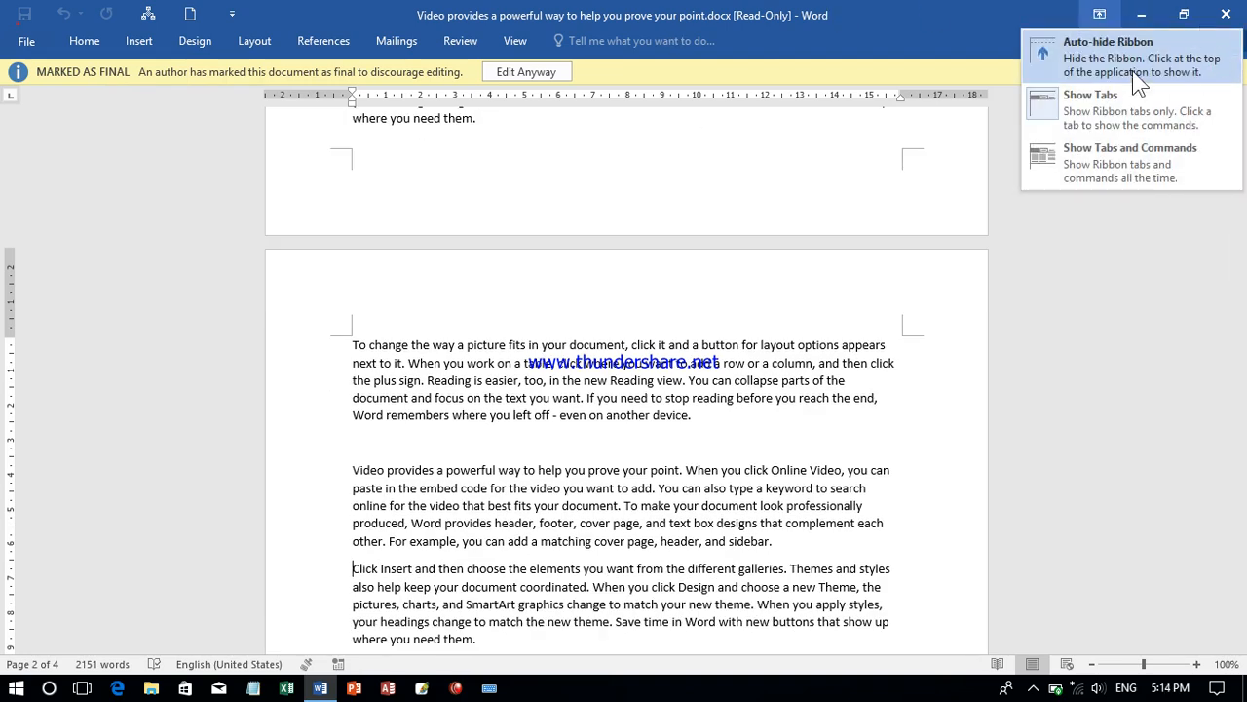
{"action": "left_click", "coordinate": [1118, 62]}
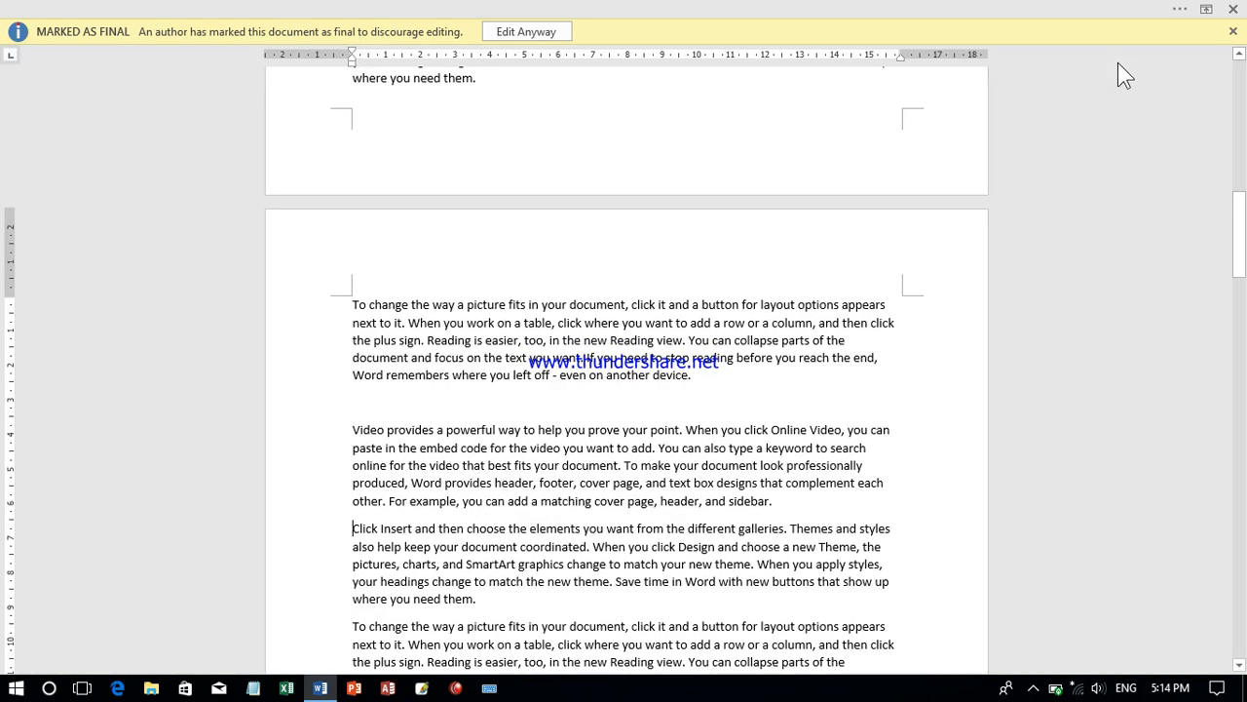
{"action": "left_click", "coordinate": [1206, 9]}
{"action": "left_click", "coordinate": [1120, 155]}
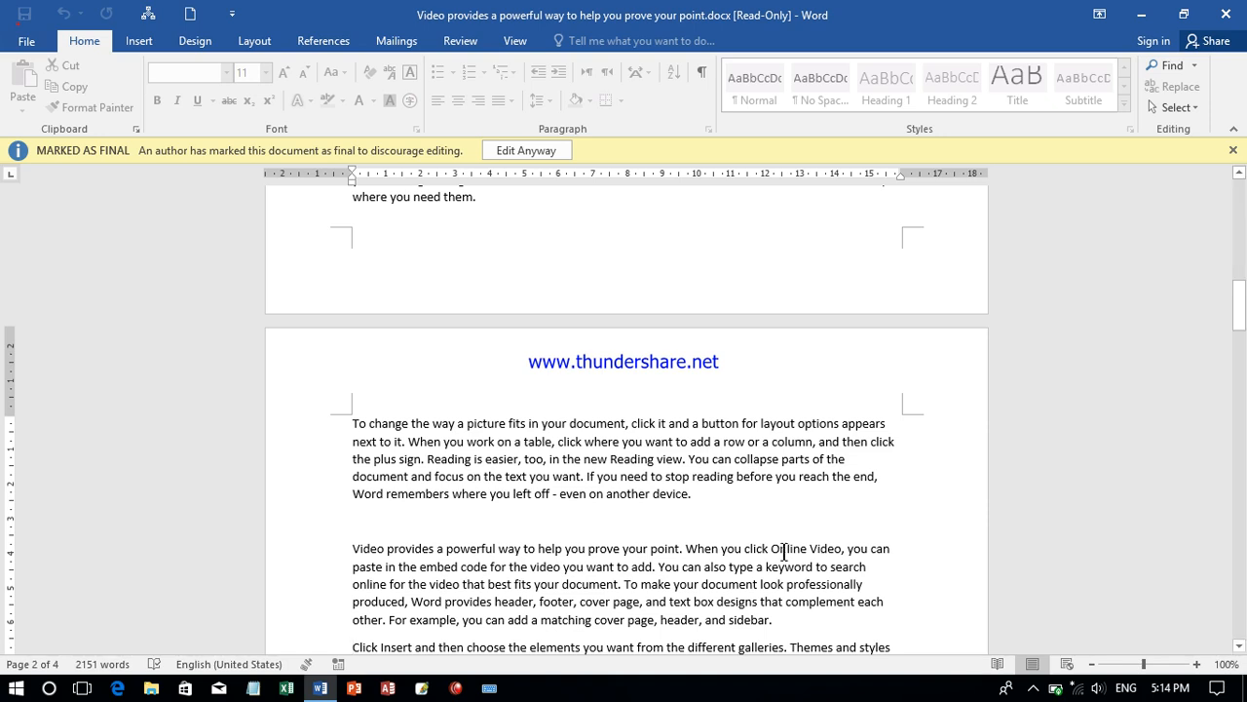
- Override the final marking and delete the text from "the new Reading view" to the end of page 2's first paragraph
{"action": "left_click", "coordinate": [736, 519]}
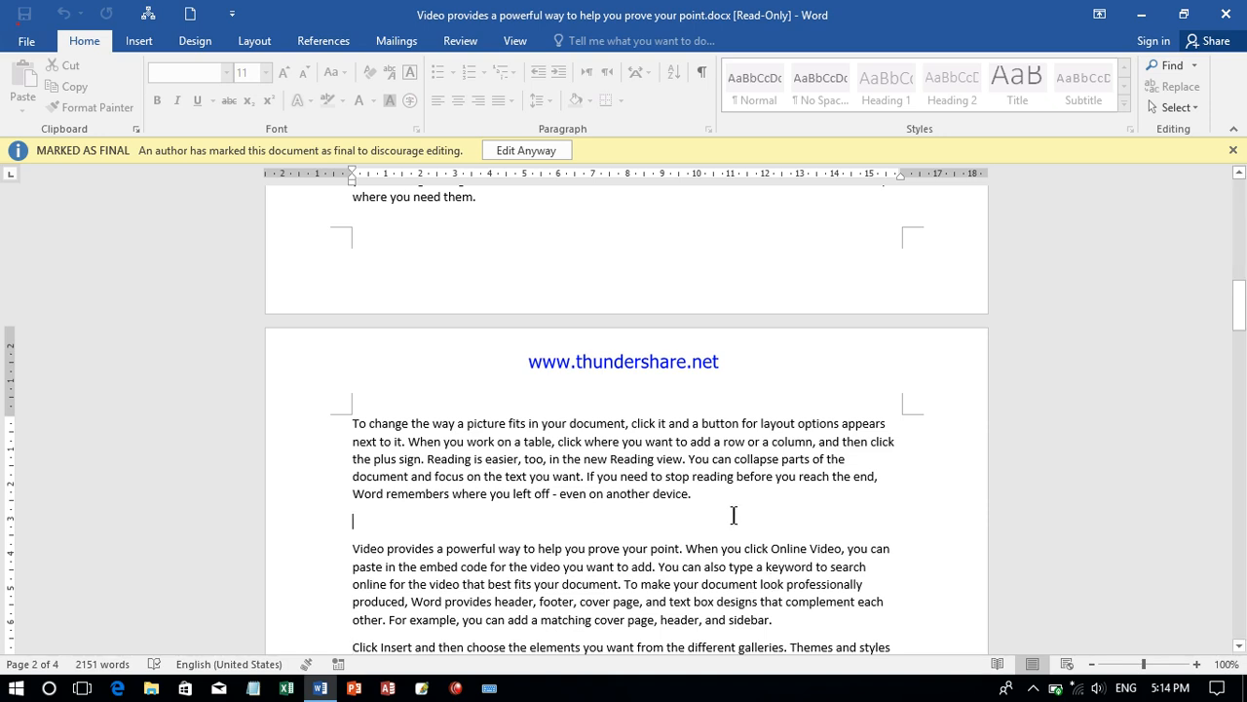
{"action": "left_click", "coordinate": [560, 461], "text": "shift"}
{"action": "key", "text": "Delete"}
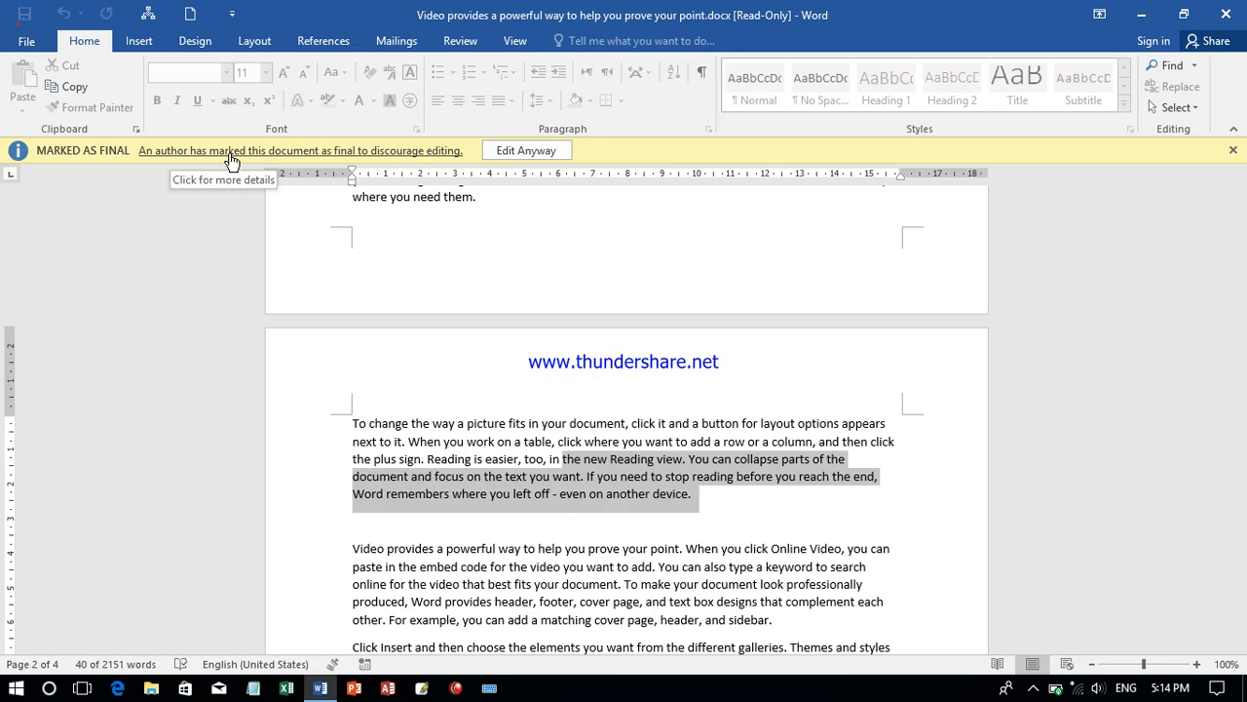
{"action": "left_click", "coordinate": [514, 152]}
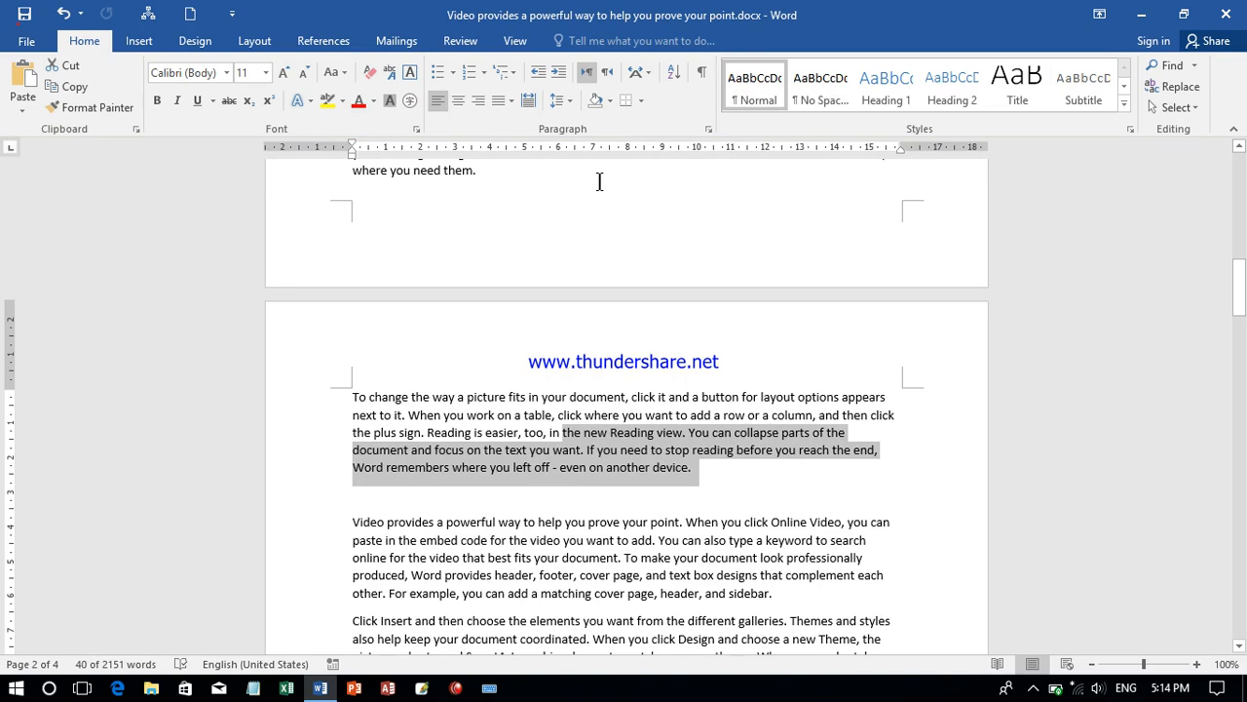
{"action": "key", "text": "Delete"}
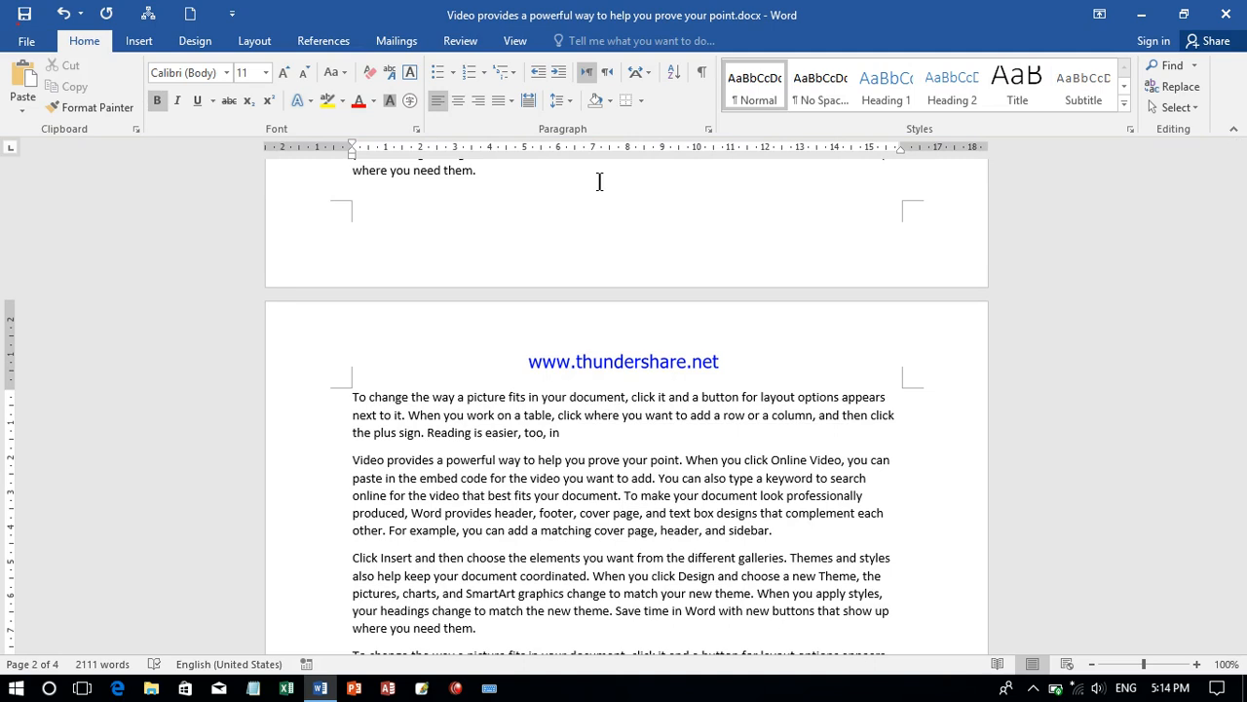
- Encrypt the document with a password, entering and confirming the document password
{"action": "left_click", "coordinate": [26, 41]}
{"action": "left_click", "coordinate": [161, 198]}
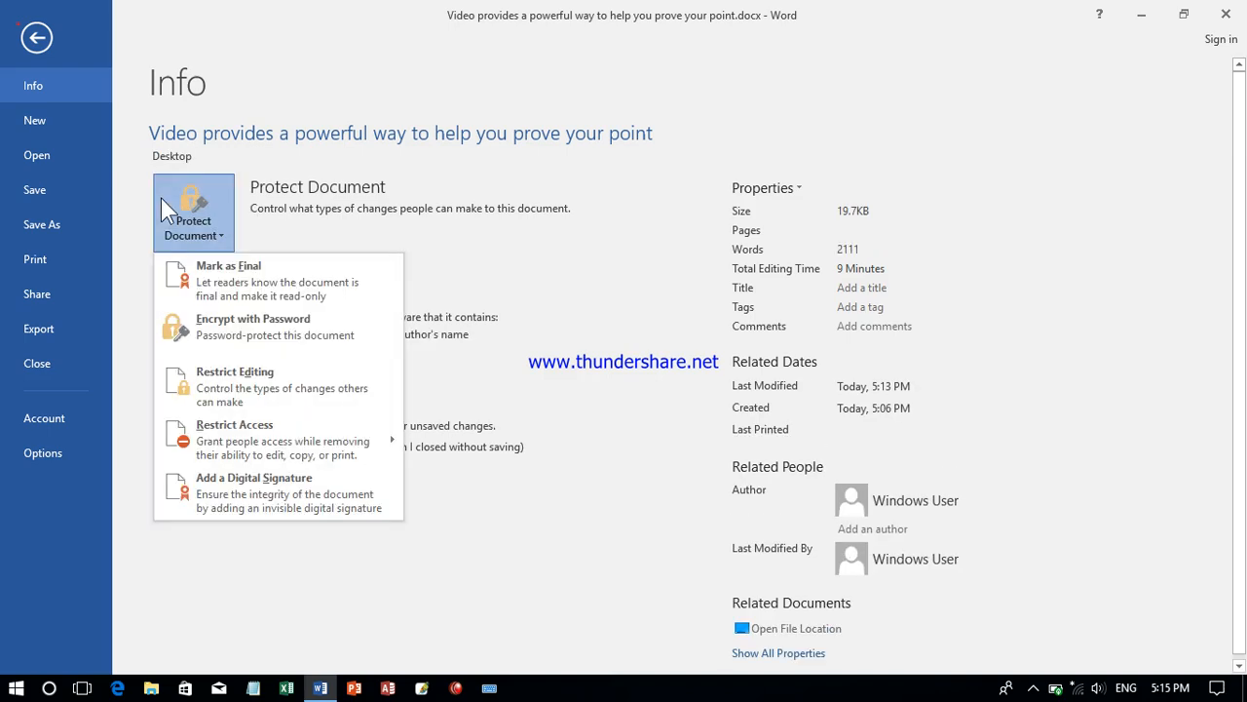
{"action": "left_click", "coordinate": [336, 338]}
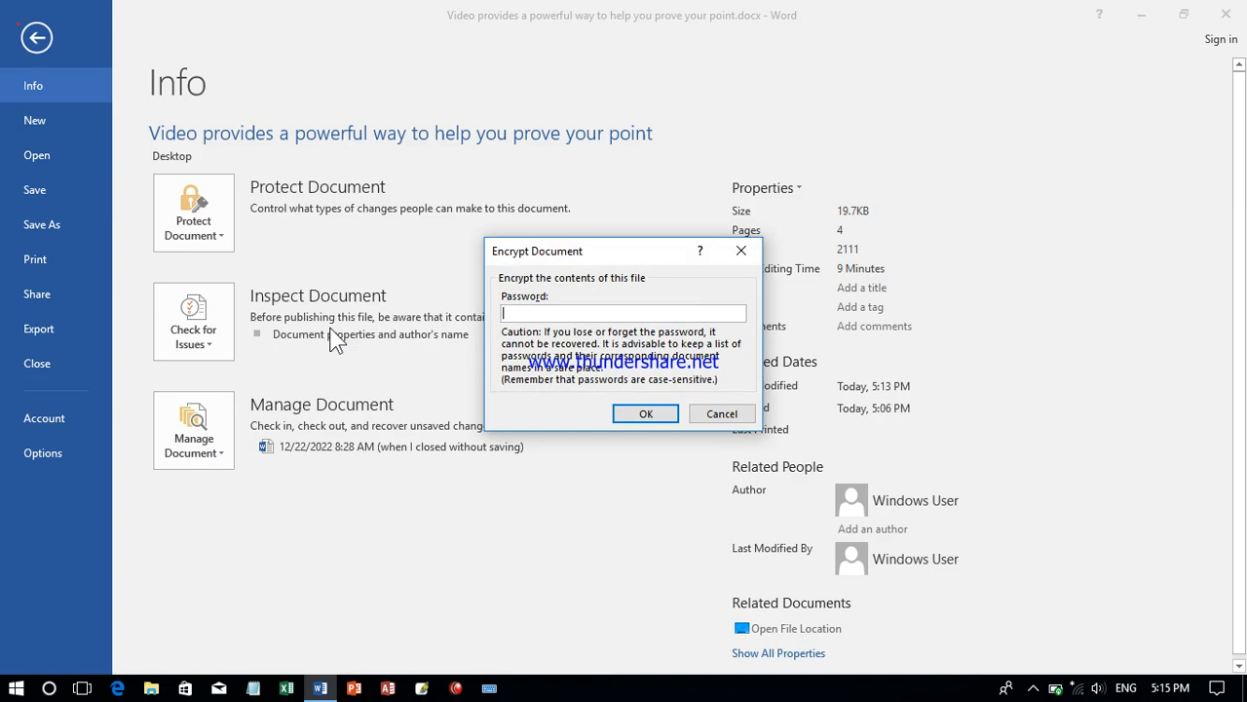
{"action": "type", "text": "1234"}
{"action": "key", "text": "Return"}
{"action": "type", "text": "1234"}
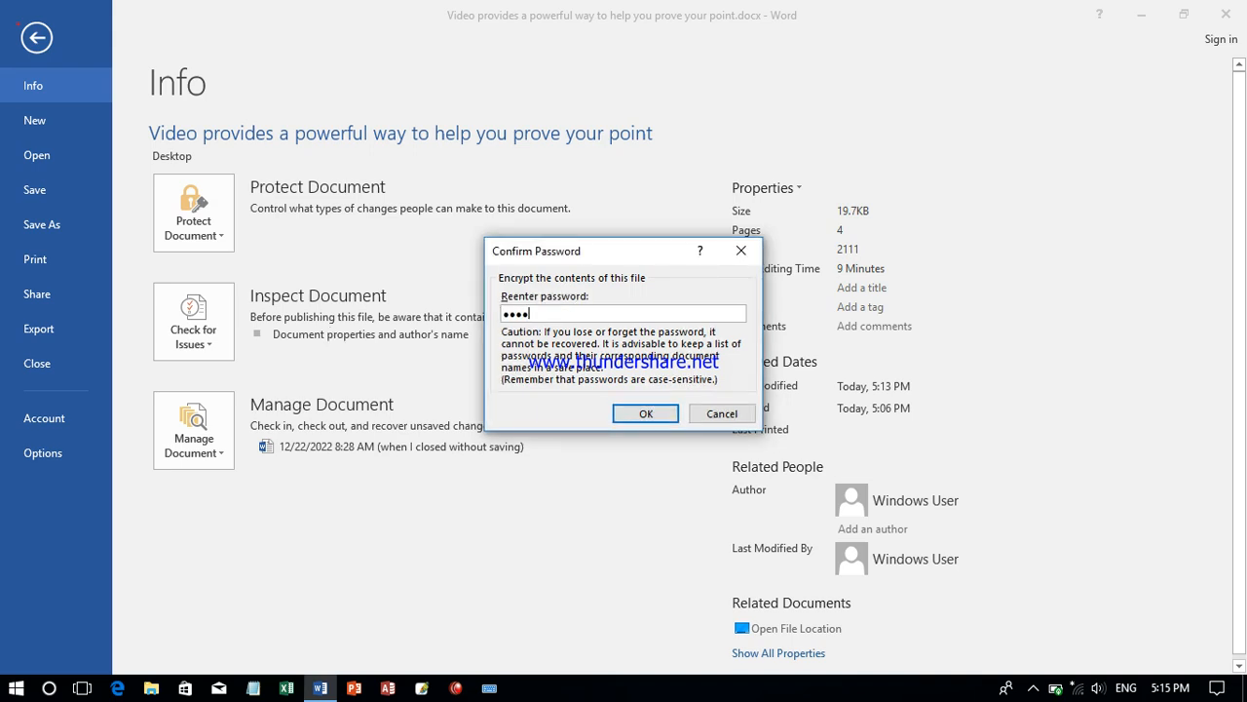
{"action": "key", "text": "Return"}
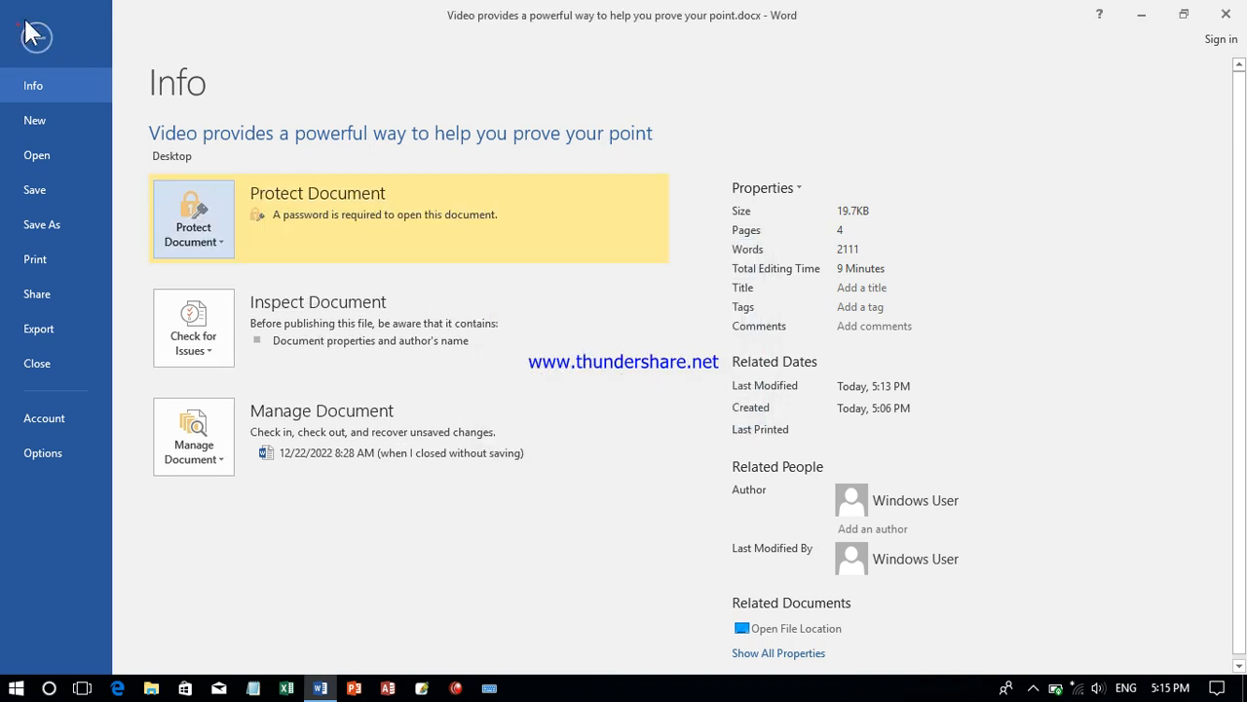
- Leave the Info page and close the document, saving its changes
{"action": "left_click", "coordinate": [36, 36]}
{"action": "left_click", "coordinate": [1226, 13]}
{"action": "key", "text": "Return"}
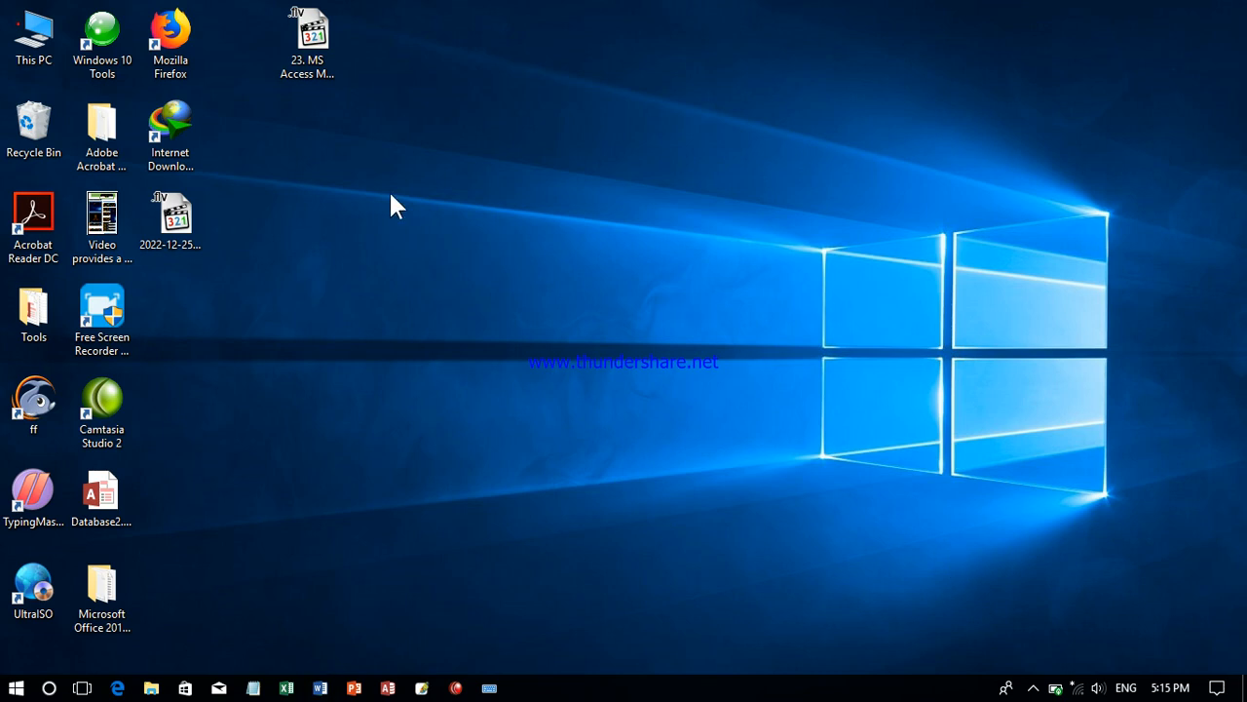
- Switch to File Explorer, look in the Documents folder, and go to the Desktop folder
{"action": "double_click", "coordinate": [39, 35]}
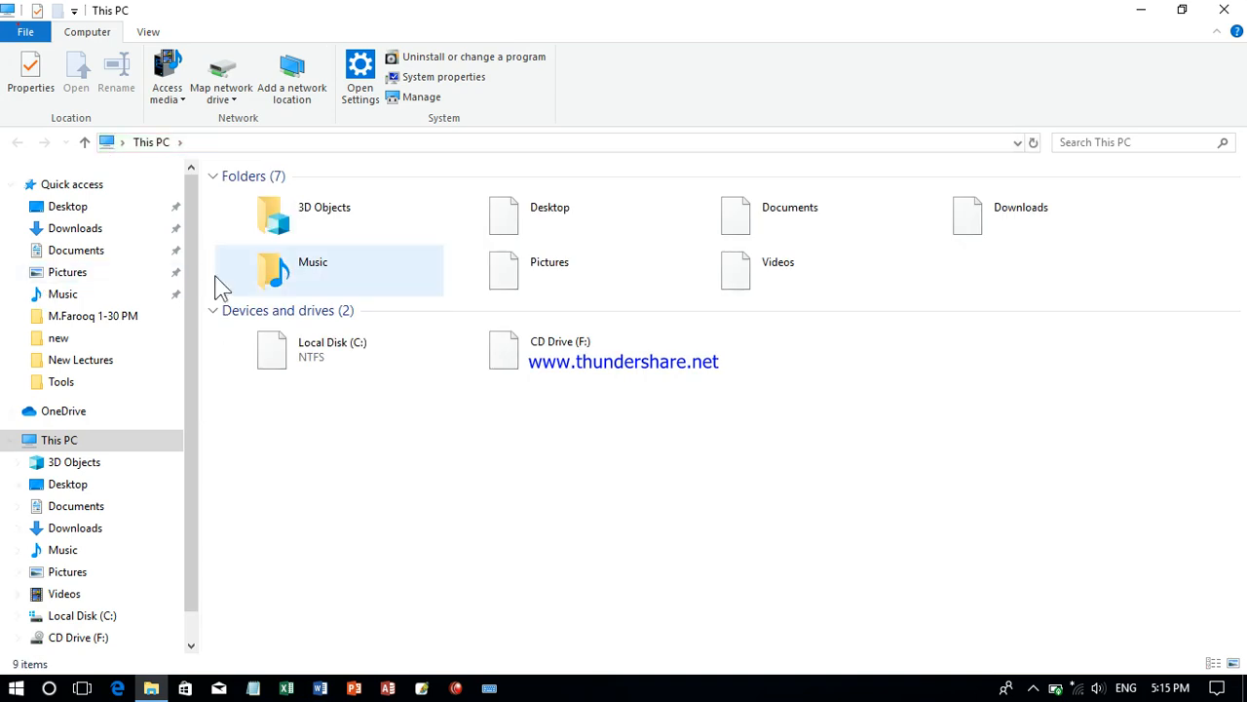
{"action": "left_click", "coordinate": [125, 250]}
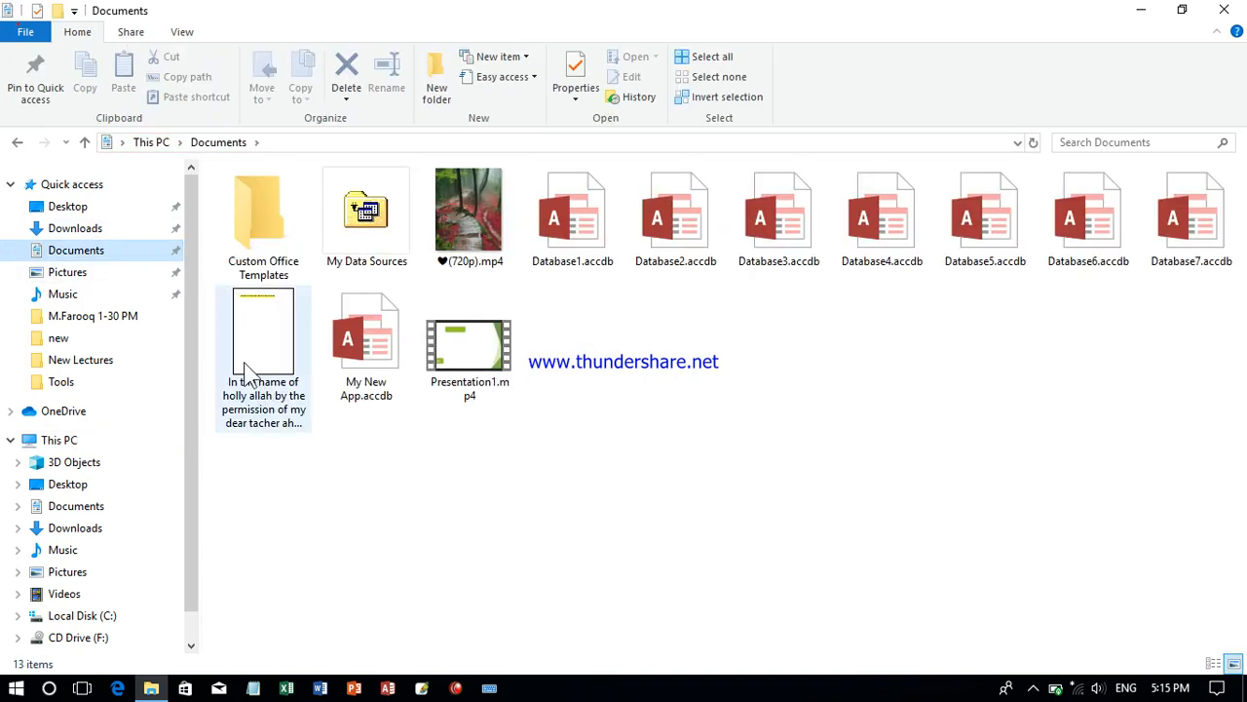
{"action": "mouse_move", "coordinate": [243, 359]}
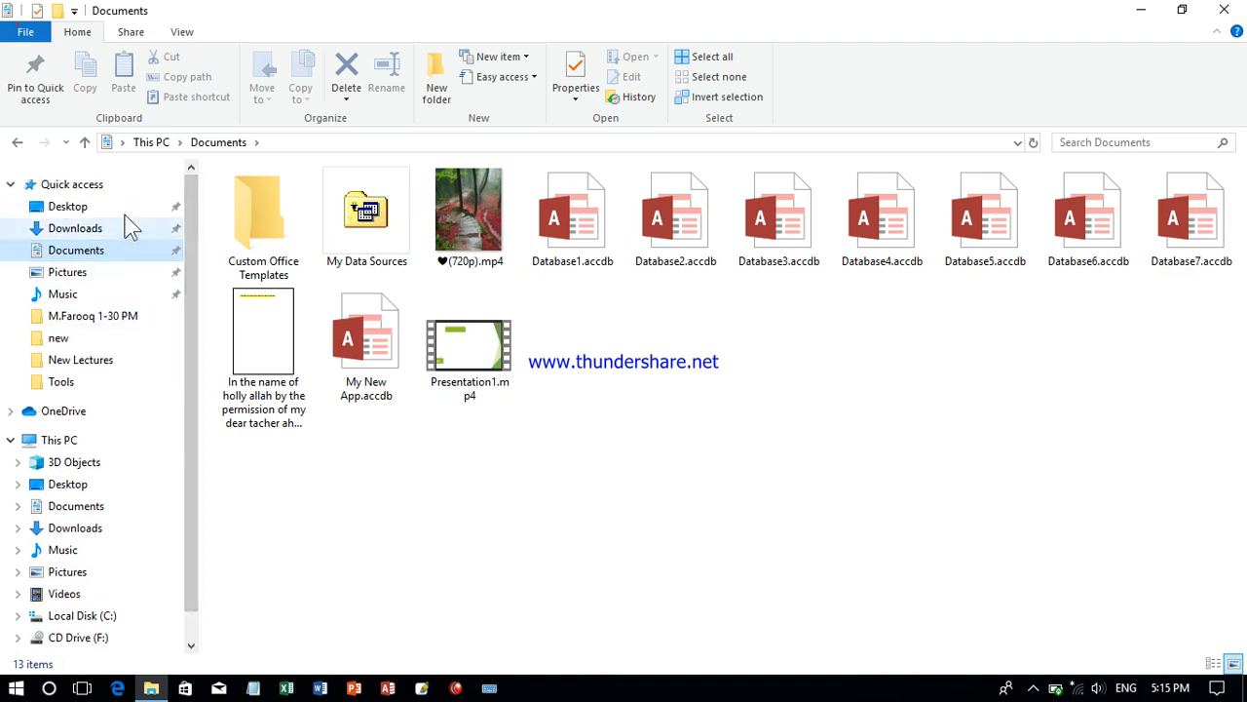
{"action": "left_click", "coordinate": [98, 207]}
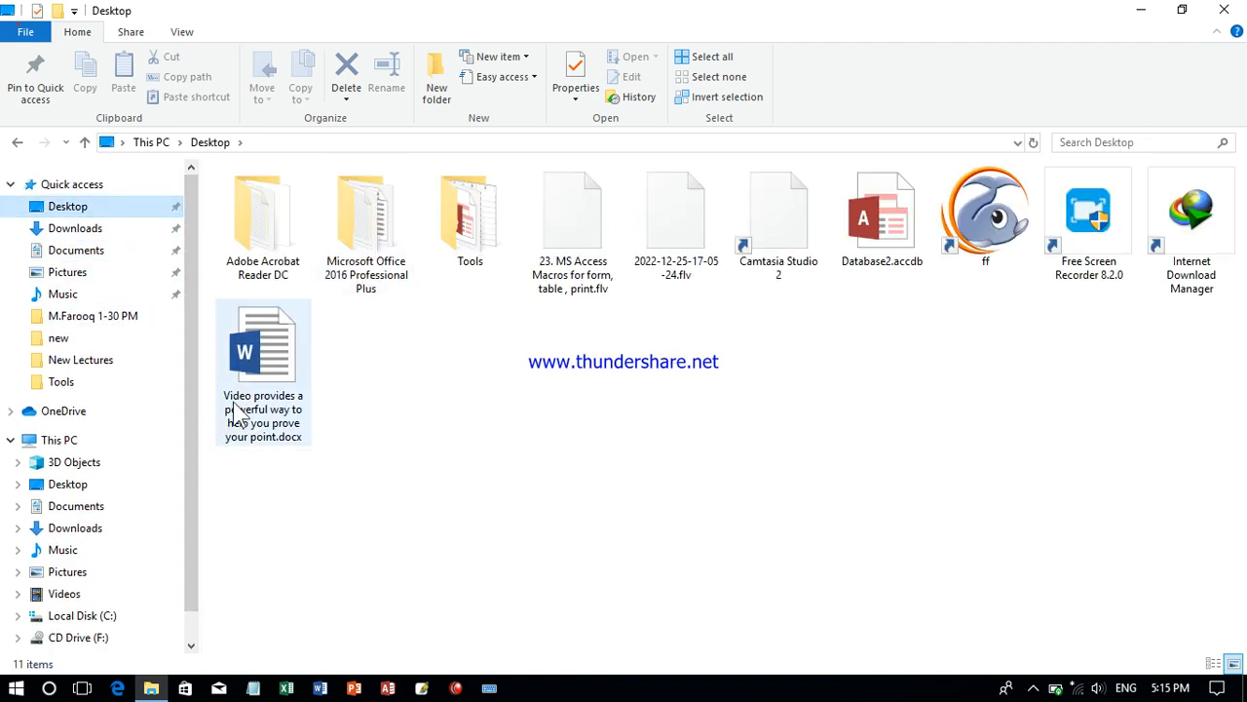
- Try to open "Video provides a powerful way to help you prove your point.docx" with an incorrect document password, and close Word
{"action": "double_click", "coordinate": [251, 397]}
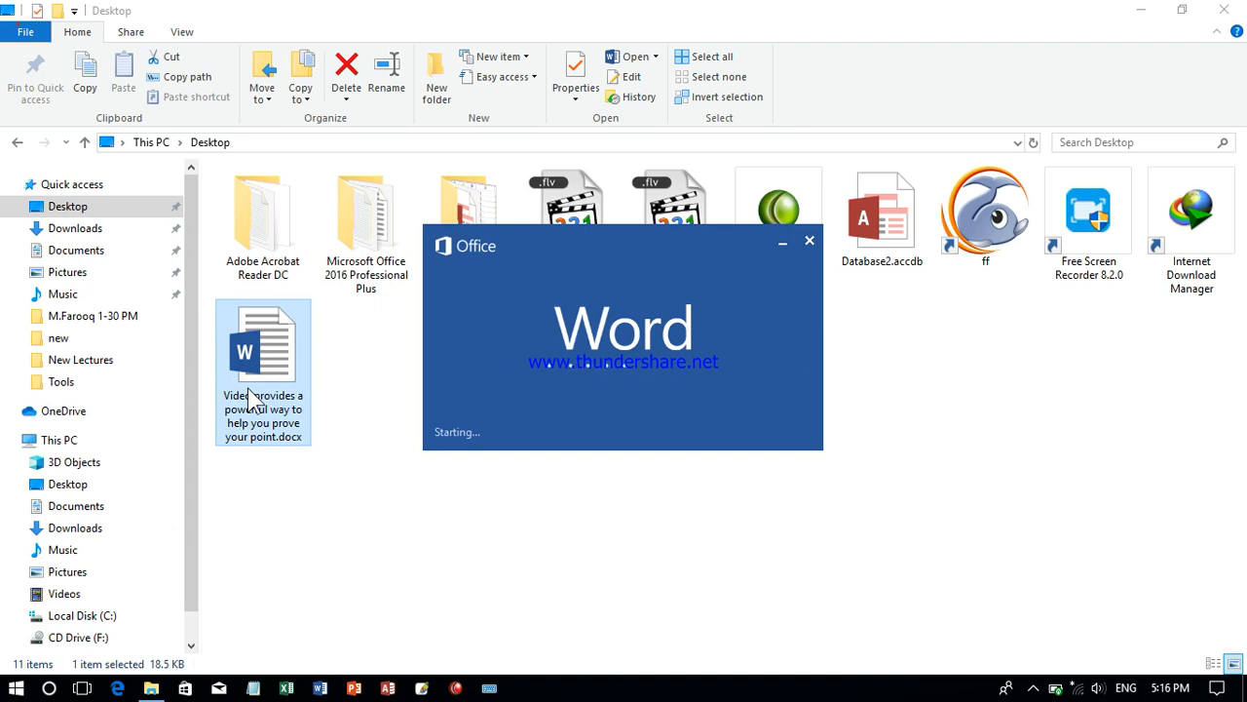
{"action": "type", "text": "•••••••"}
{"action": "key", "text": "Return"}
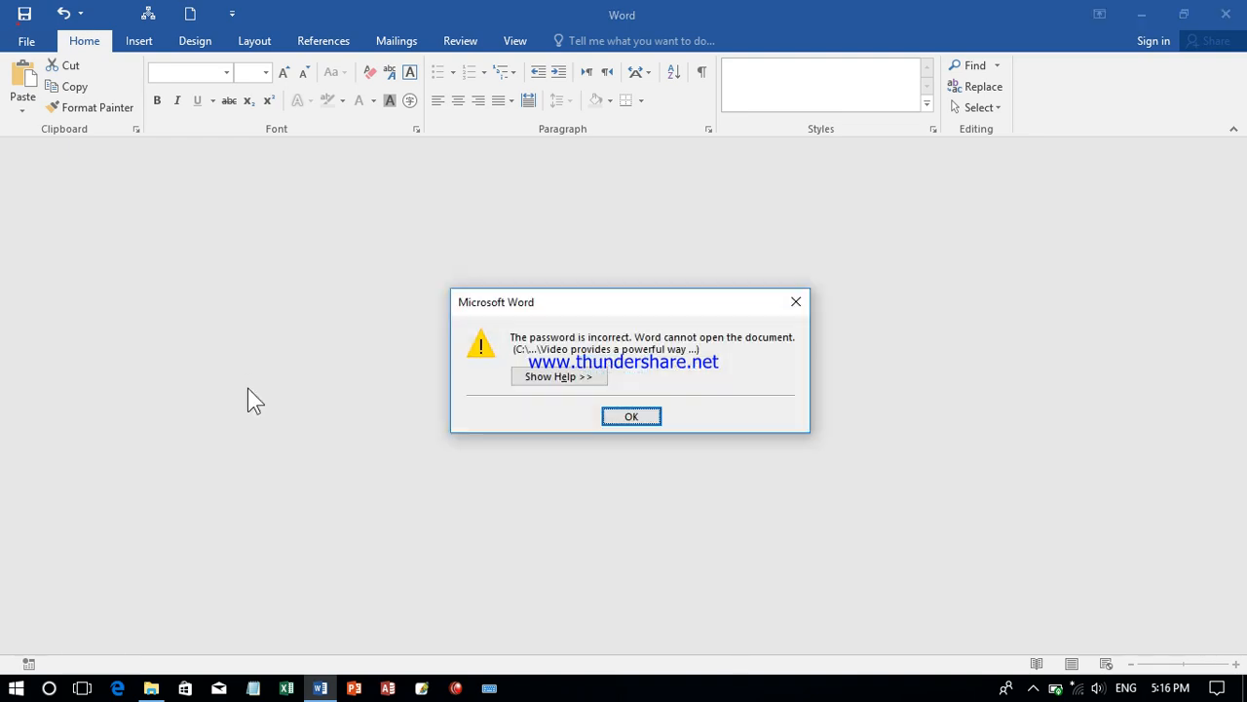
{"action": "key", "text": "Return"}
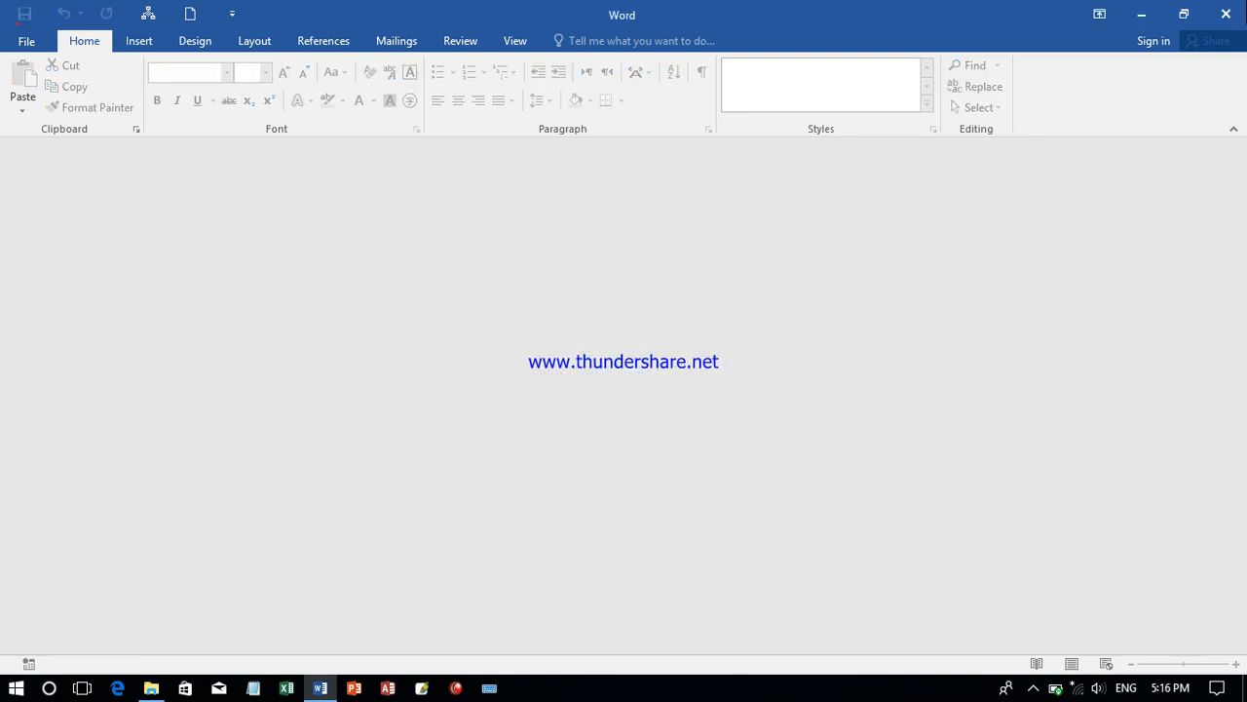
{"action": "left_click", "coordinate": [1224, 13]}
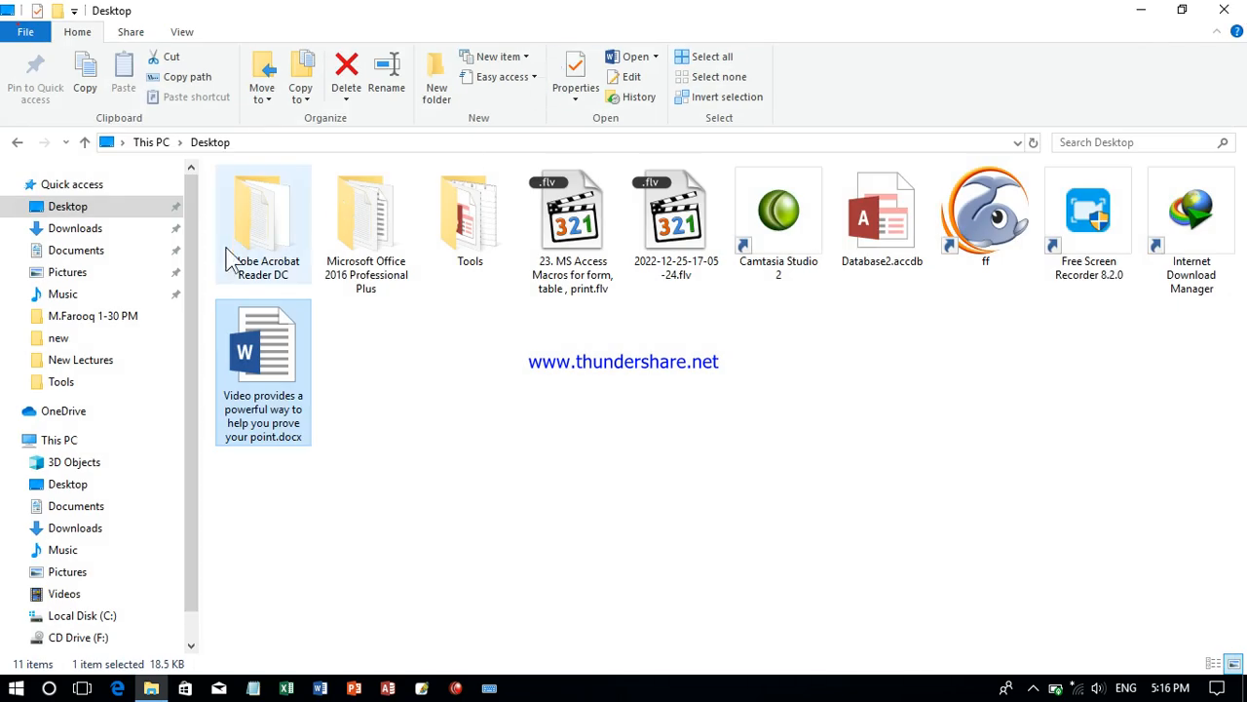
- Reopen "Video provides a powerful way to help you prove your point.docx" from the Desktop folder using the correct document password
{"action": "double_click", "coordinate": [268, 360]}
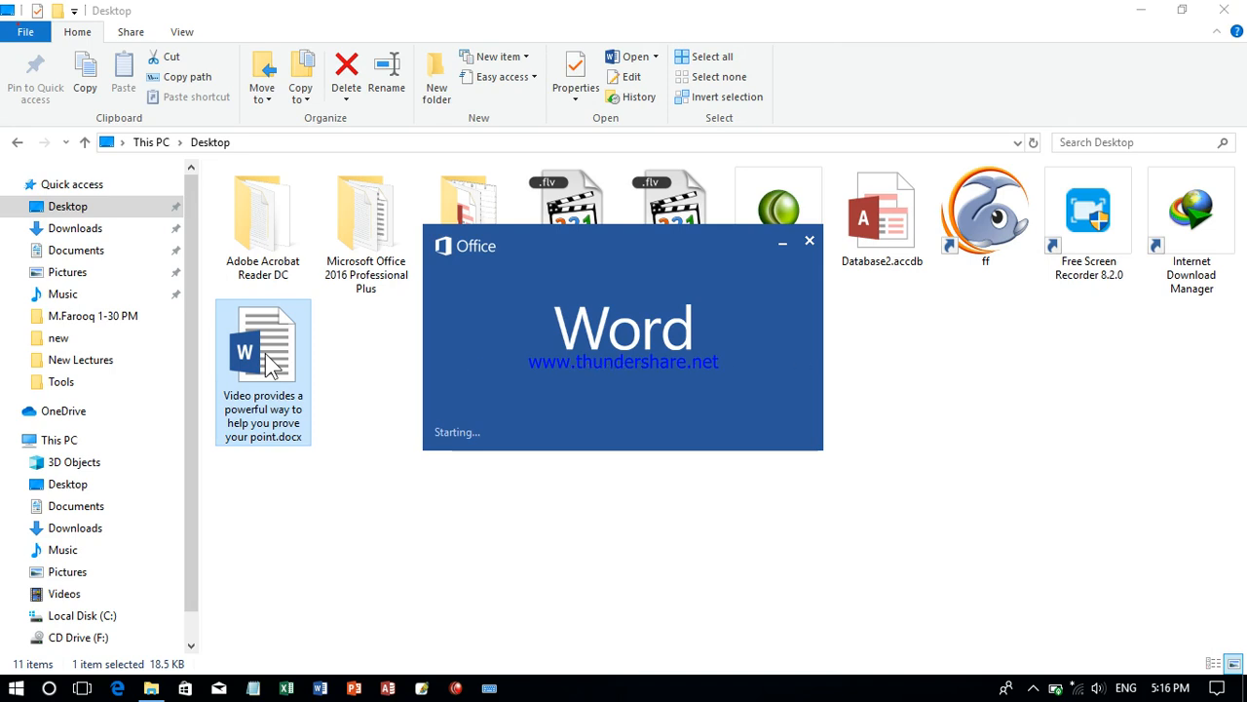
{"action": "type", "text": "1234"}
{"action": "key", "text": "Return"}
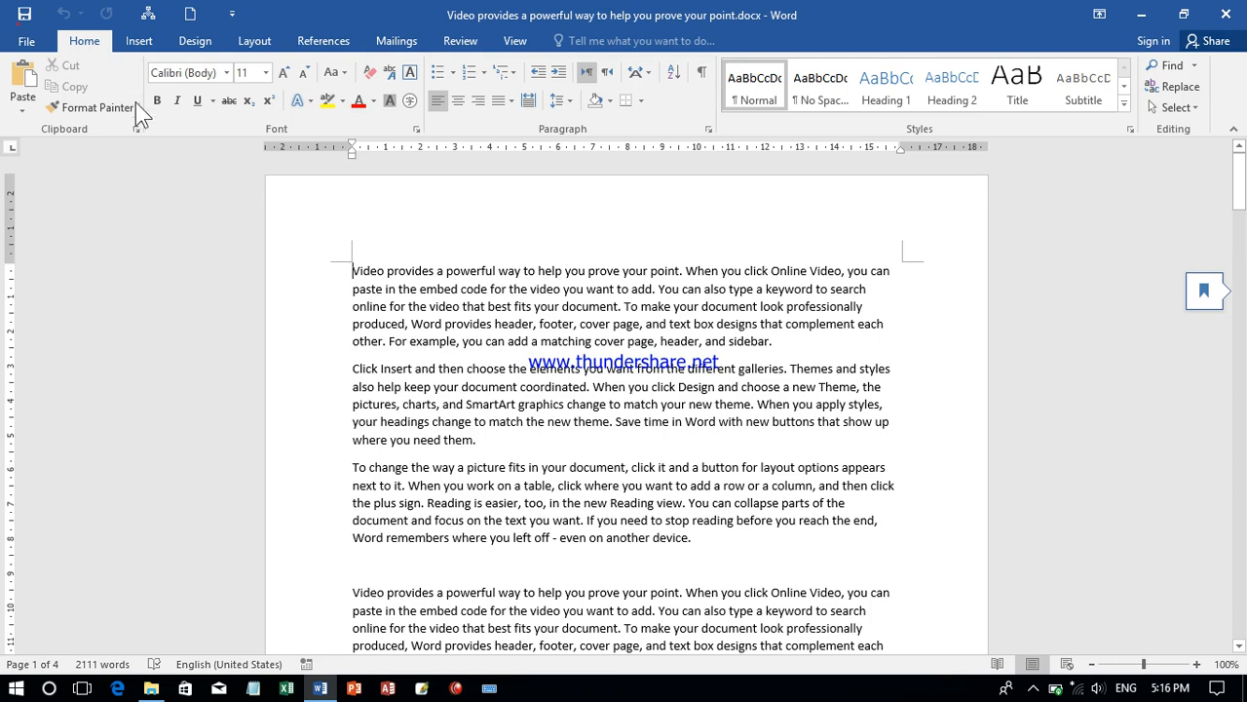
- Remove the document's encryption by clearing its password and confirming the empty password field
{"action": "left_click", "coordinate": [26, 41]}
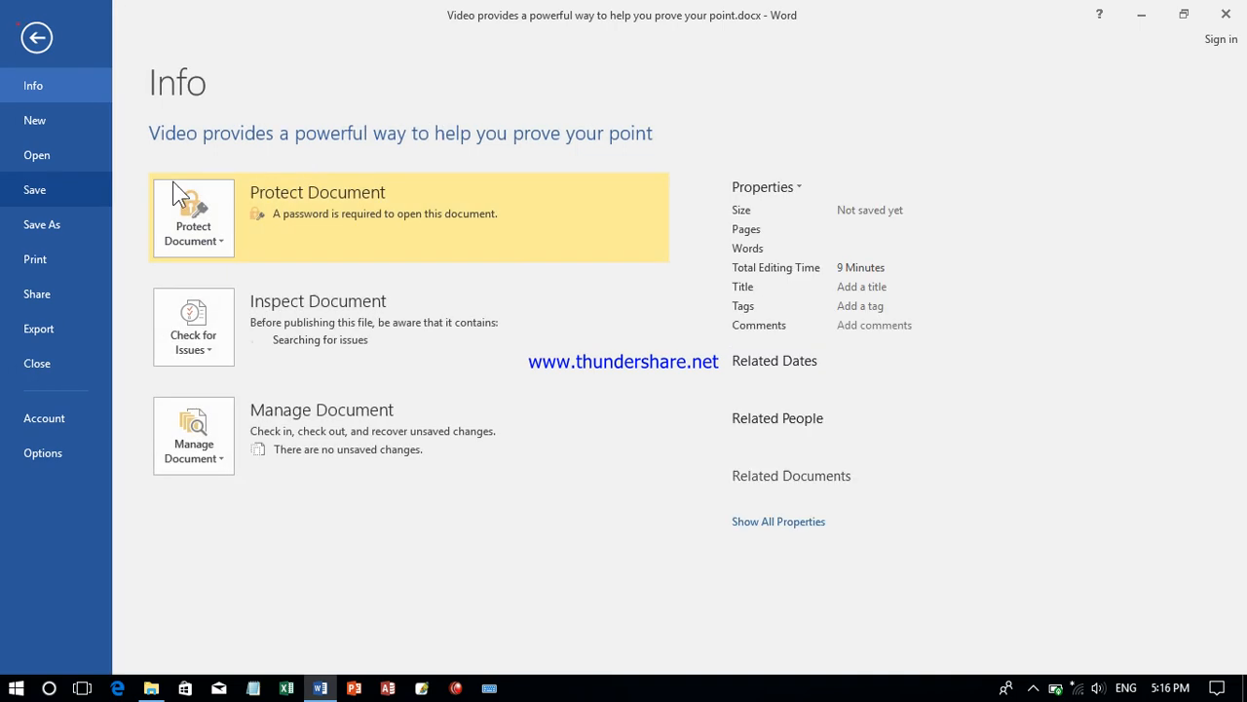
{"action": "left_click", "coordinate": [205, 231]}
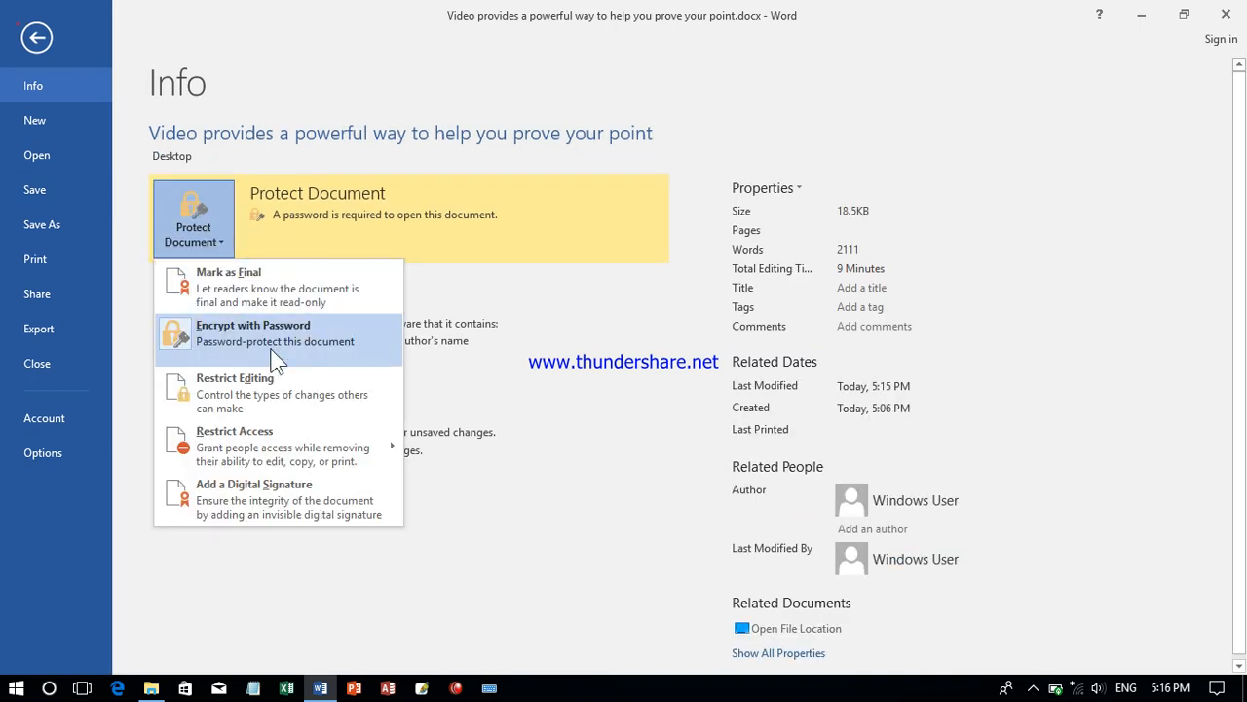
{"action": "left_click", "coordinate": [244, 336]}
{"action": "type", "text": "1234"}
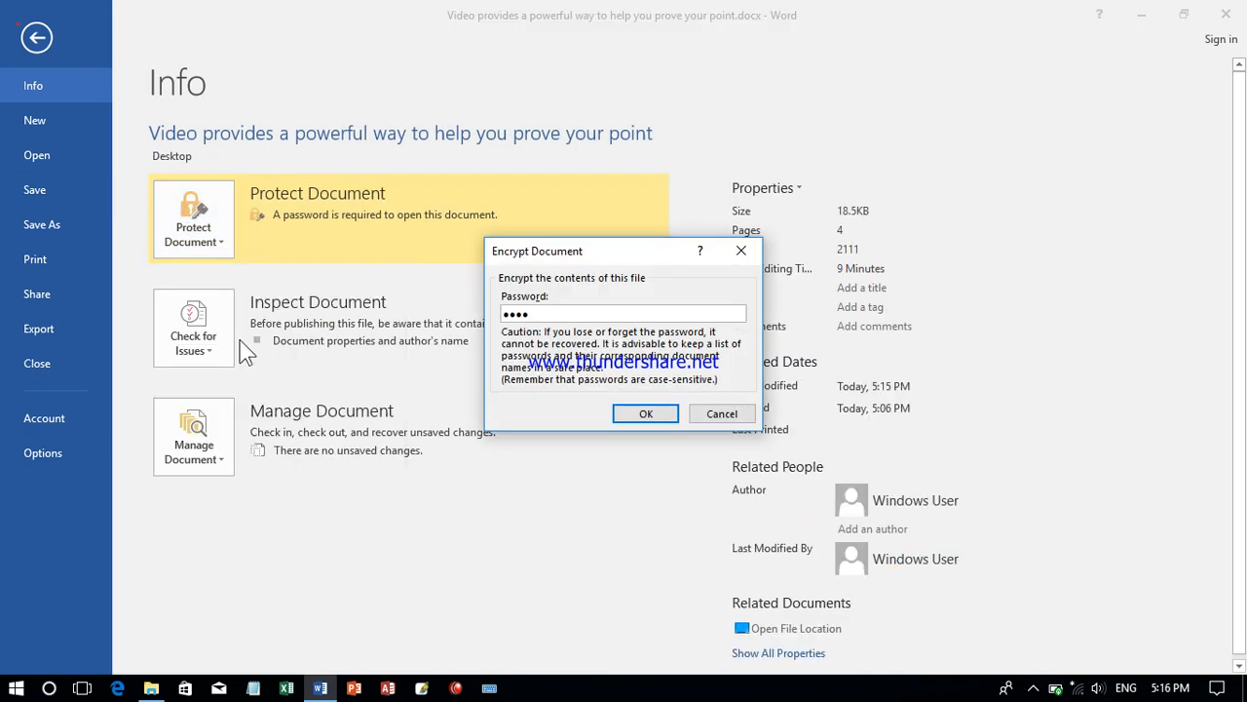
{"action": "key", "text": "BackSpace"}
{"action": "key", "text": "BackSpace"}
{"action": "key", "text": "BackSpace"}
{"action": "key", "text": "BackSpace"}
{"action": "key", "text": "Return"}
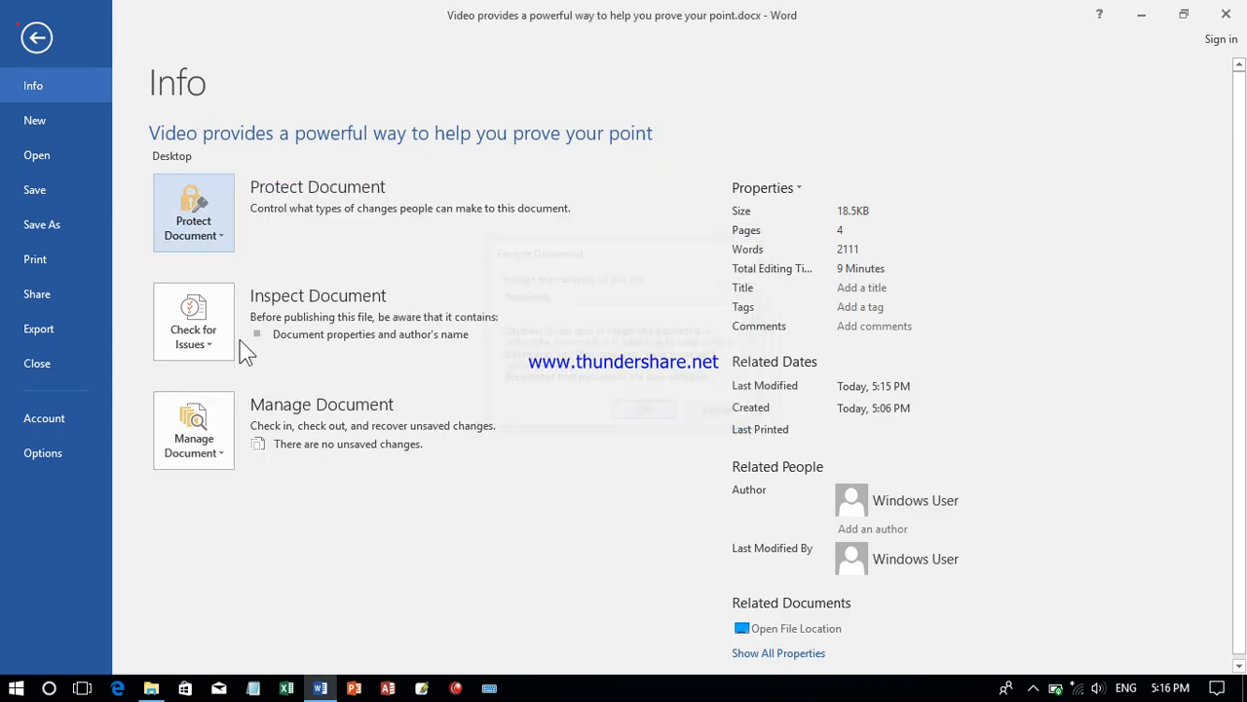
- Set up Restrict Editing to limit formatting to a selection of styles and allow only "No changes (Read only)" editing
{"action": "left_click", "coordinate": [200, 236]}
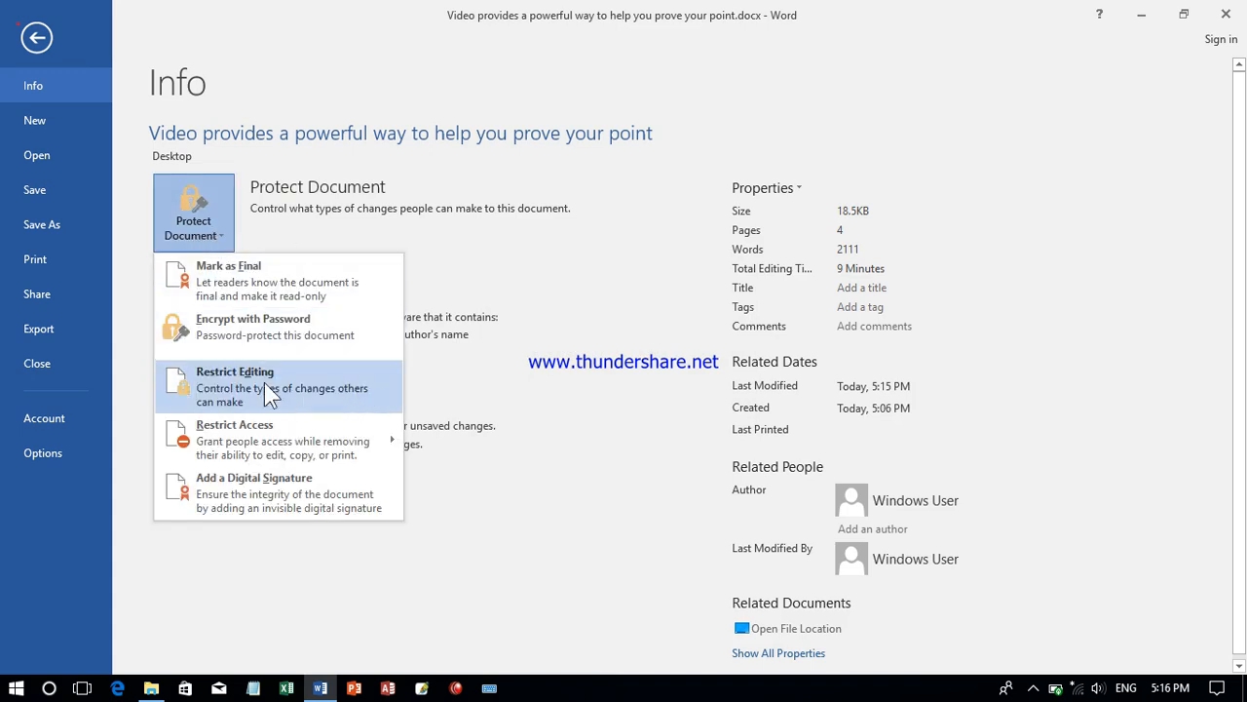
{"action": "left_click", "coordinate": [228, 376]}
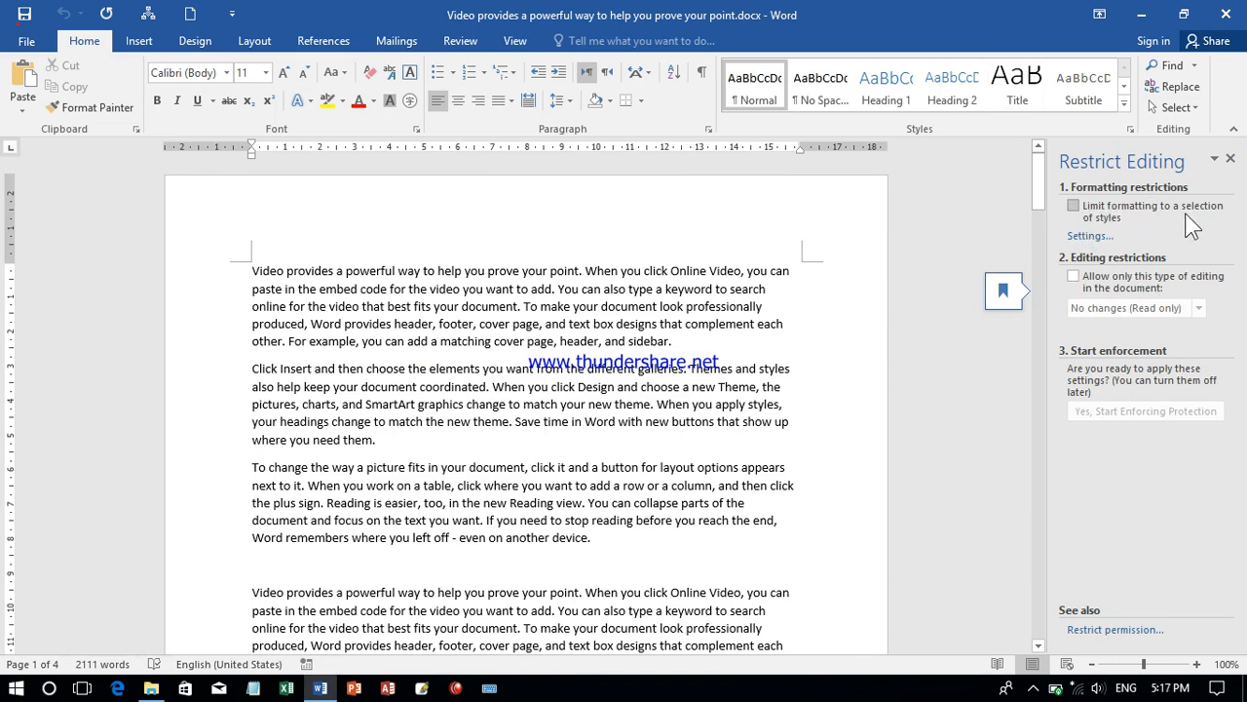
{"action": "left_click", "coordinate": [1089, 206]}
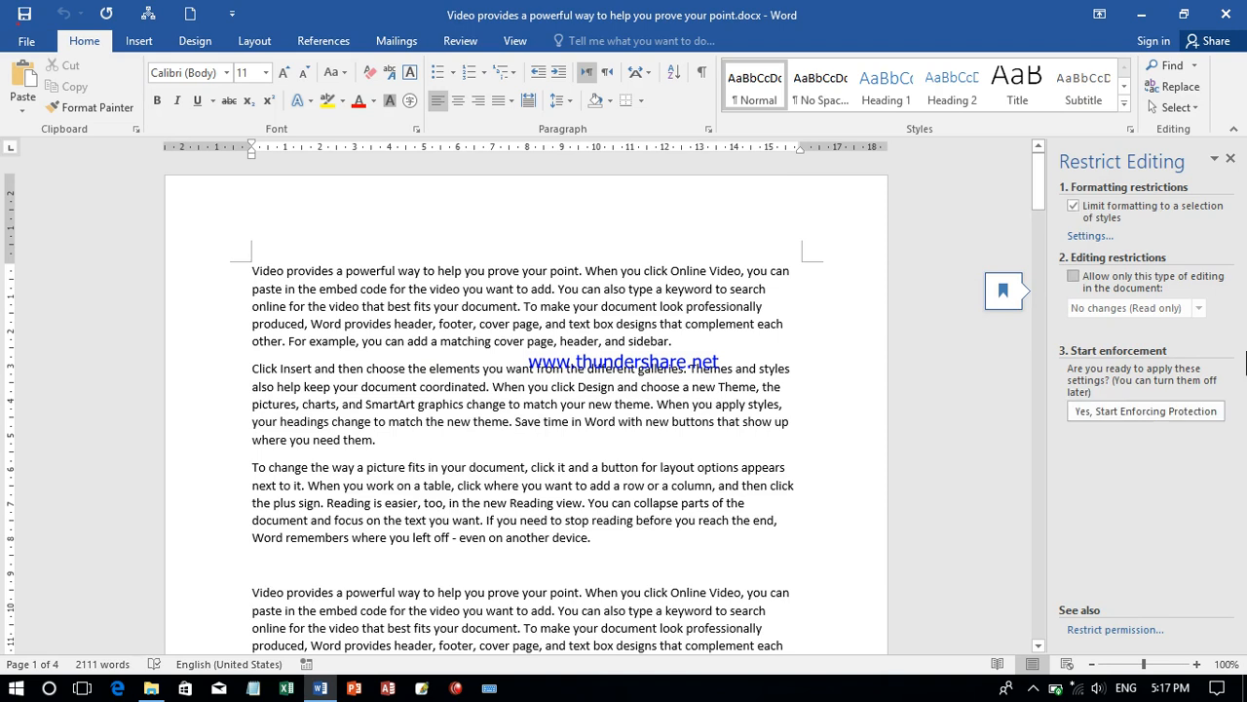
{"action": "left_click", "coordinate": [1086, 284]}
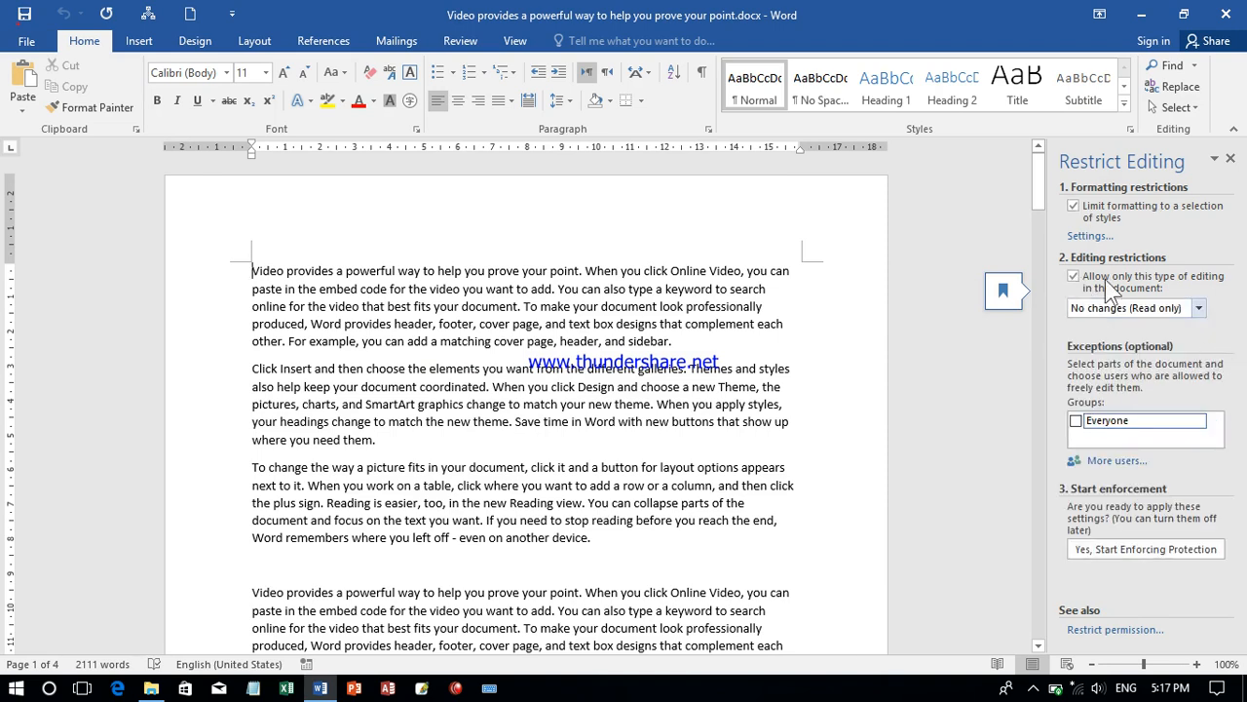
{"action": "left_click", "coordinate": [1197, 309]}
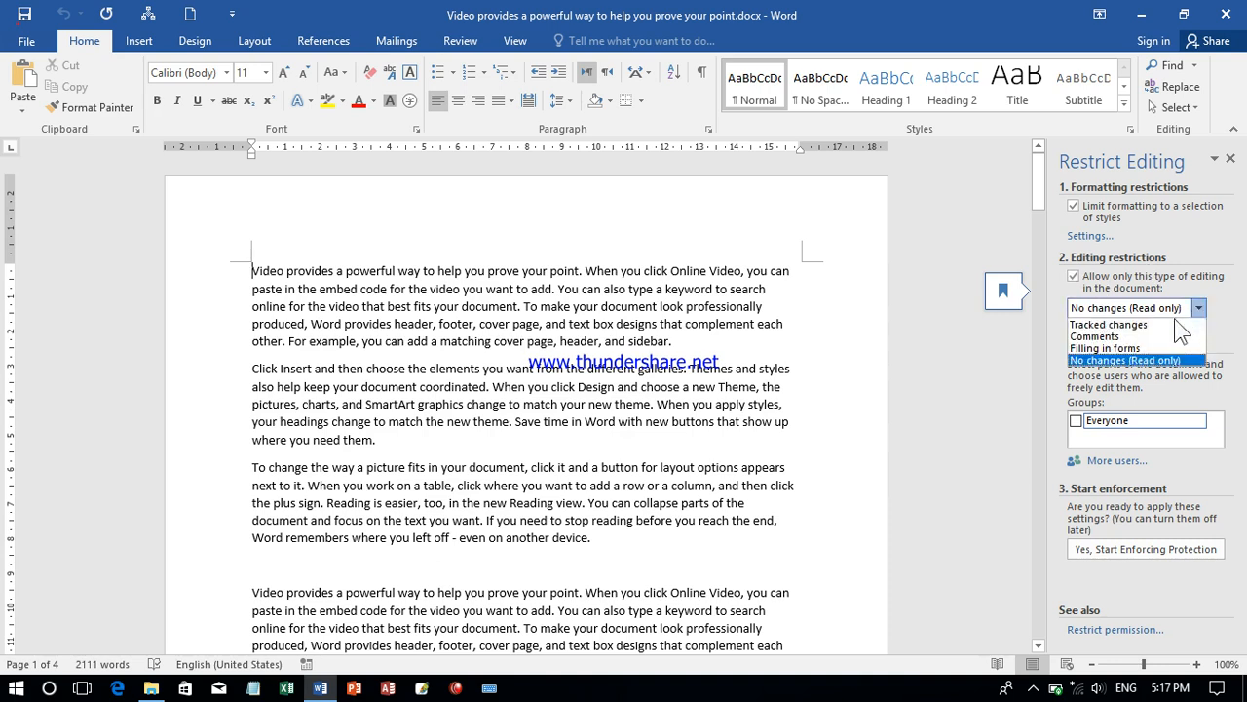
{"action": "left_click", "coordinate": [1126, 361]}
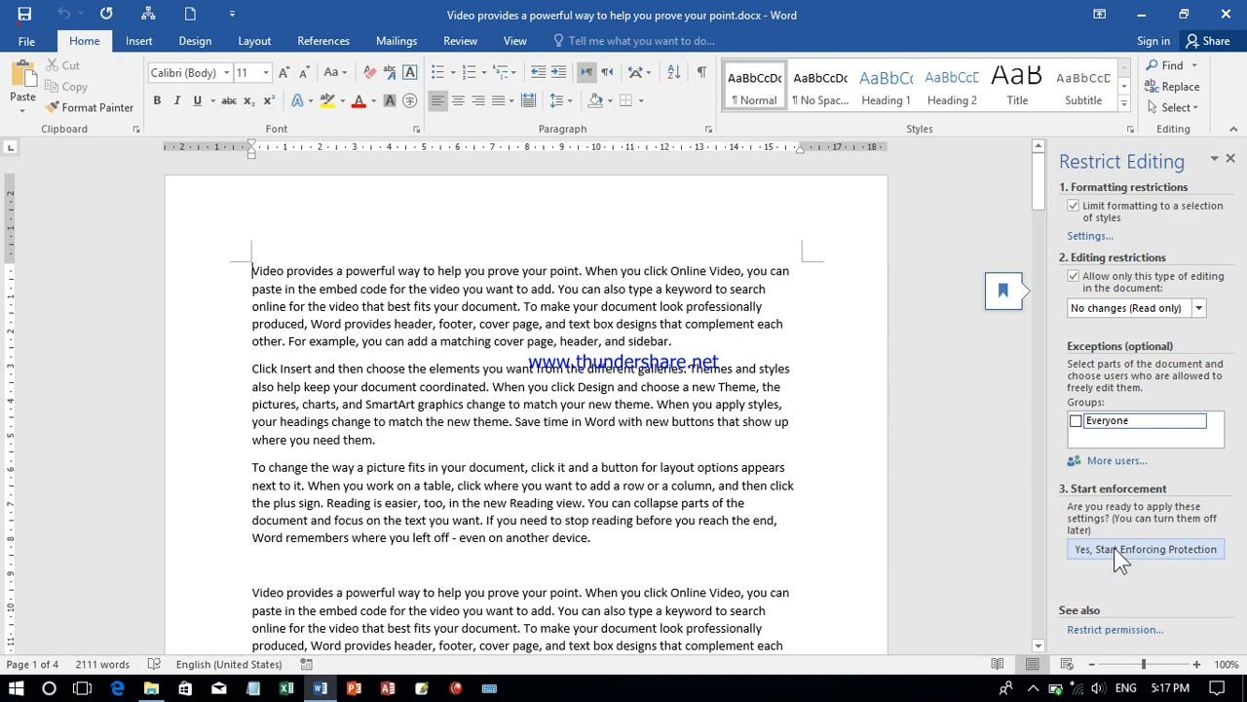
- Start enforcing the editing protection, entering and confirming a protection password
{"action": "left_click", "coordinate": [1140, 551]}
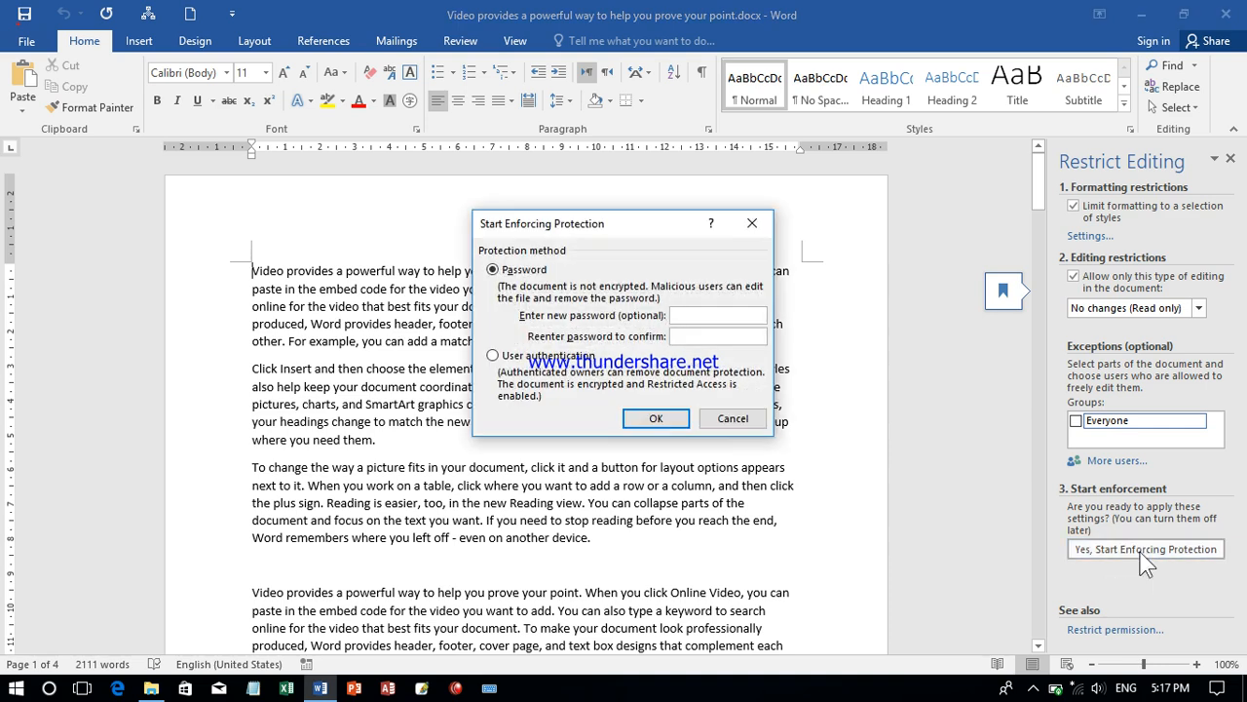
{"action": "type", "text": "12345"}
{"action": "left_click", "coordinate": [709, 341]}
{"action": "type", "text": "12345"}
{"action": "key", "text": "Return"}
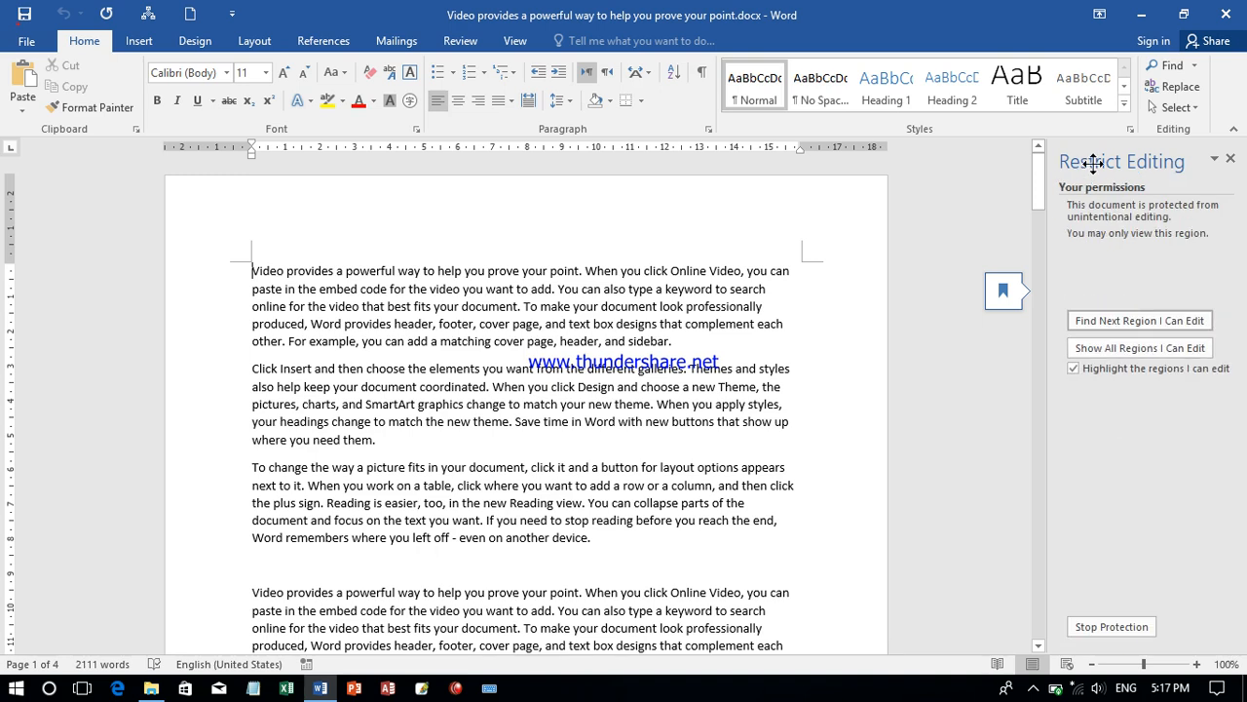
- Close the document with its changes saved, and reopen "Video provides a powerful way to help you prove your point.docx" from the Desktop folder
{"action": "left_click", "coordinate": [1225, 14]}
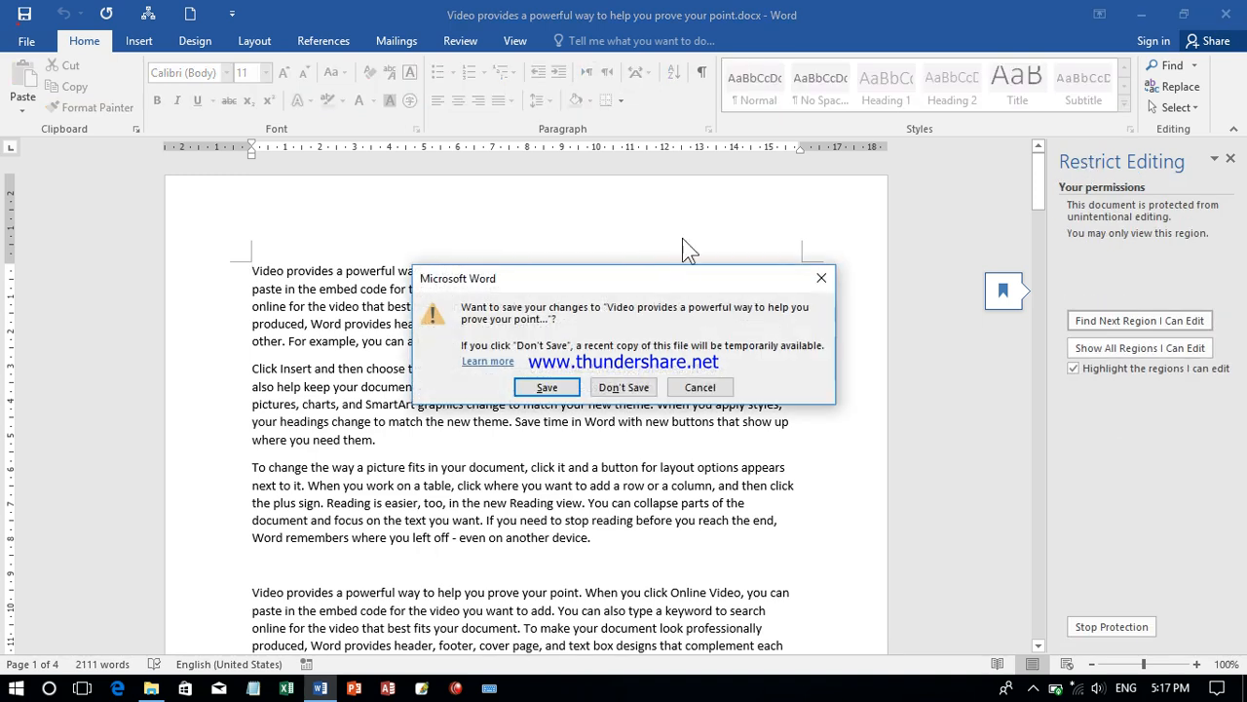
{"action": "key", "text": "Return"}
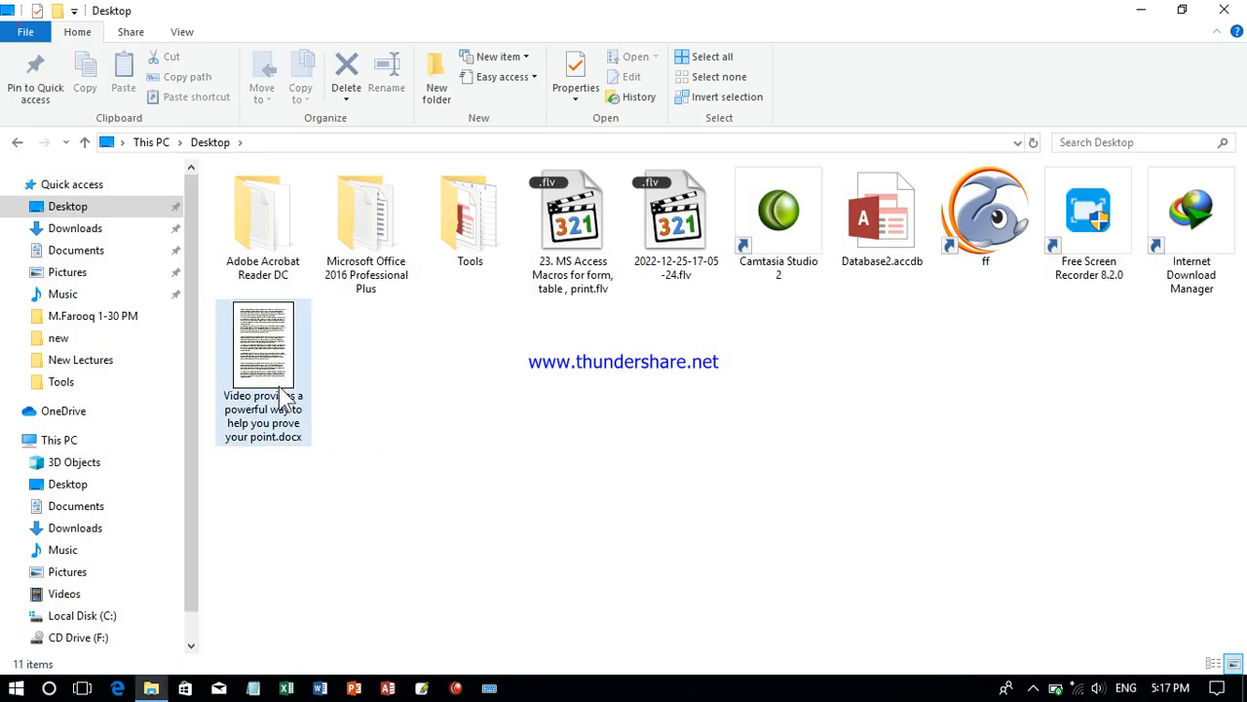
{"action": "left_click", "coordinate": [273, 386]}
{"action": "double_click", "coordinate": [278, 394]}
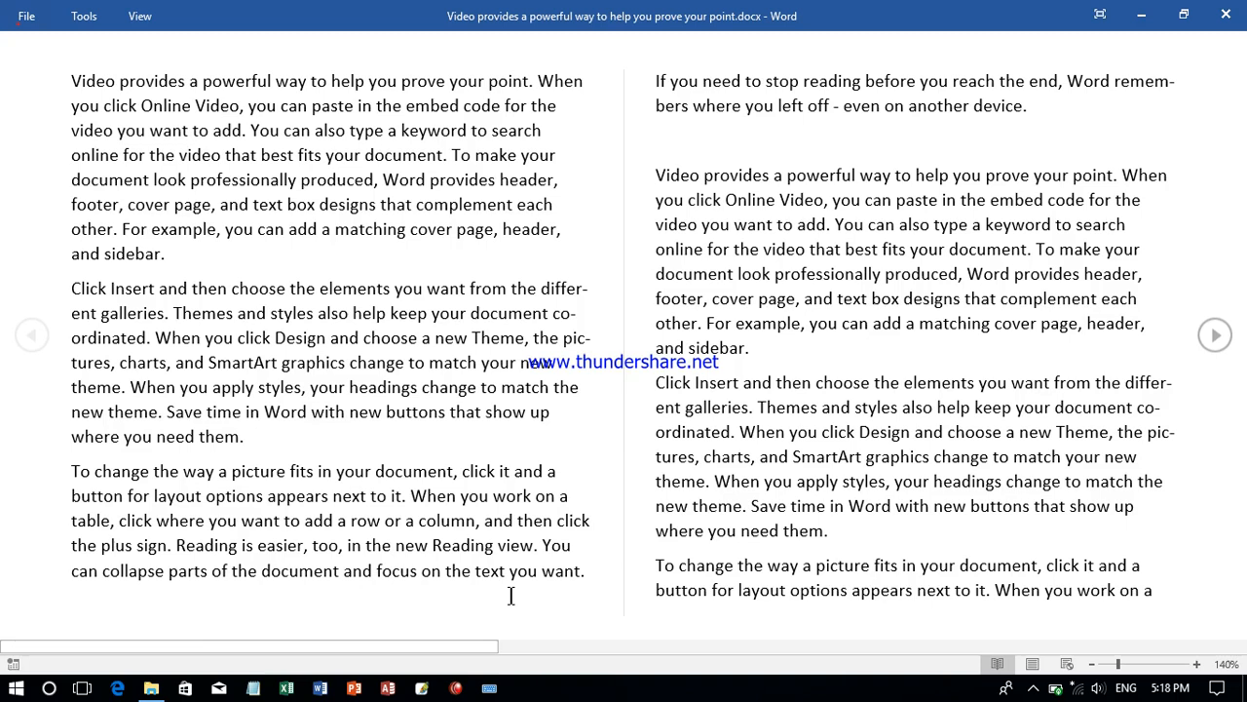
- Switch from reading view to document editing, and try to delete the text from "best fits your document" through the second paragraph
{"action": "left_click", "coordinate": [141, 17]}
{"action": "left_click", "coordinate": [160, 47]}
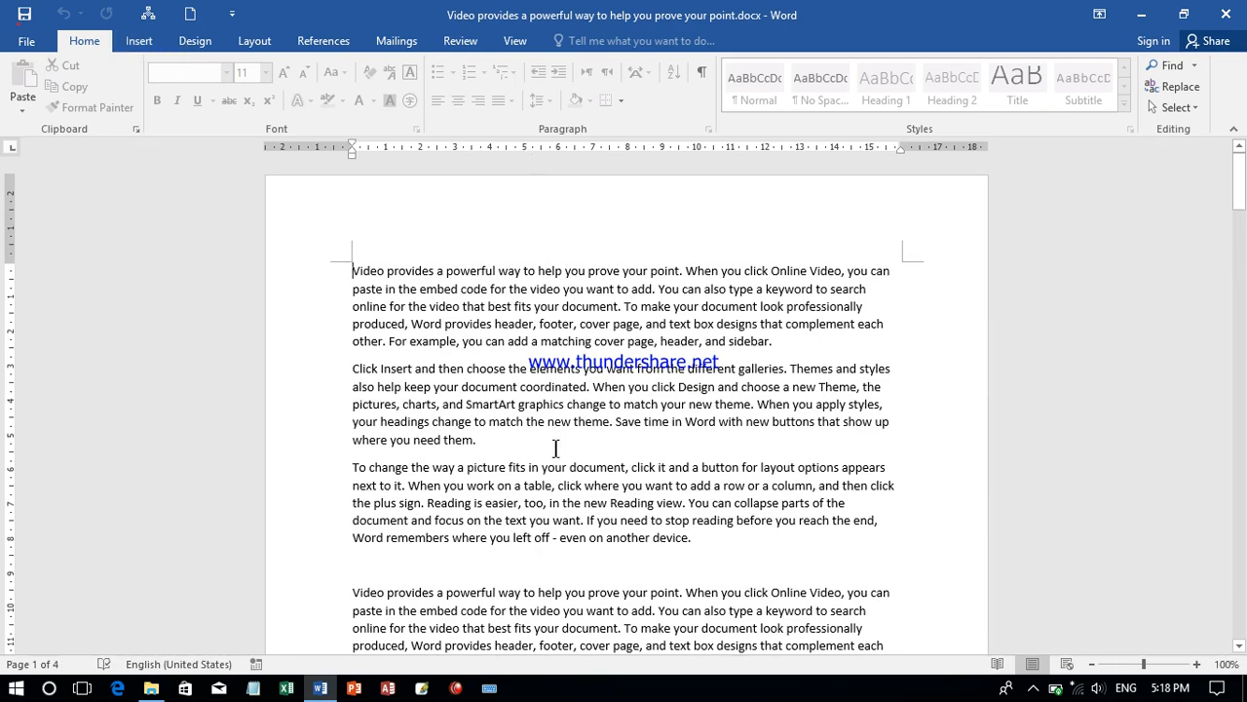
{"action": "left_click_drag", "start_coordinate": [559, 450], "coordinate": [489, 308]}
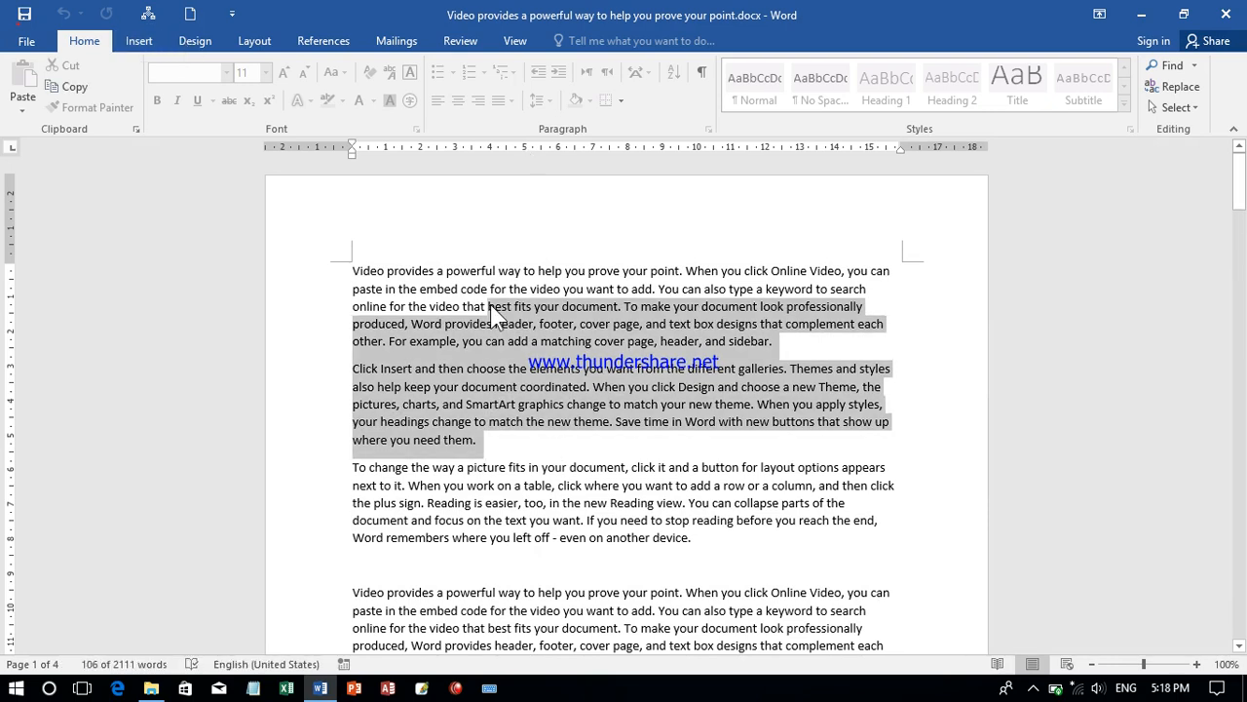
{"action": "key", "text": "Delete"}
{"action": "key", "text": "Delete"}
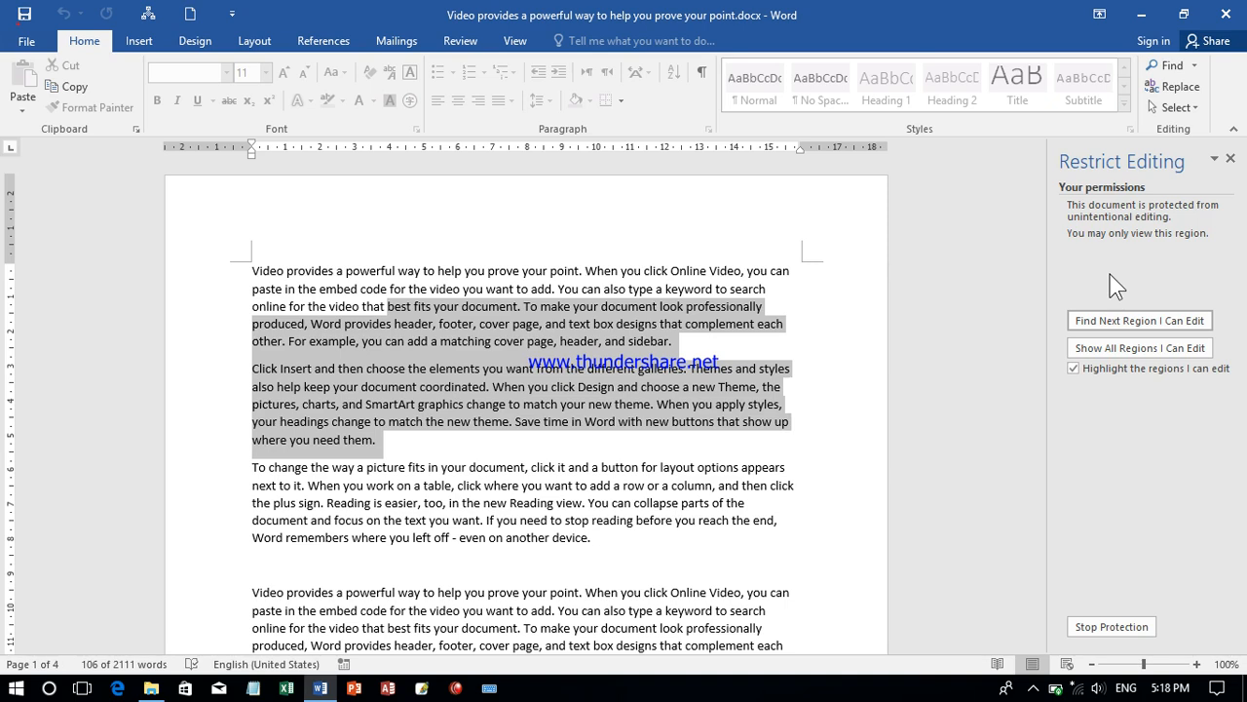
- Stop the document's editing protection by entering the protection password
{"action": "left_click", "coordinate": [1106, 629]}
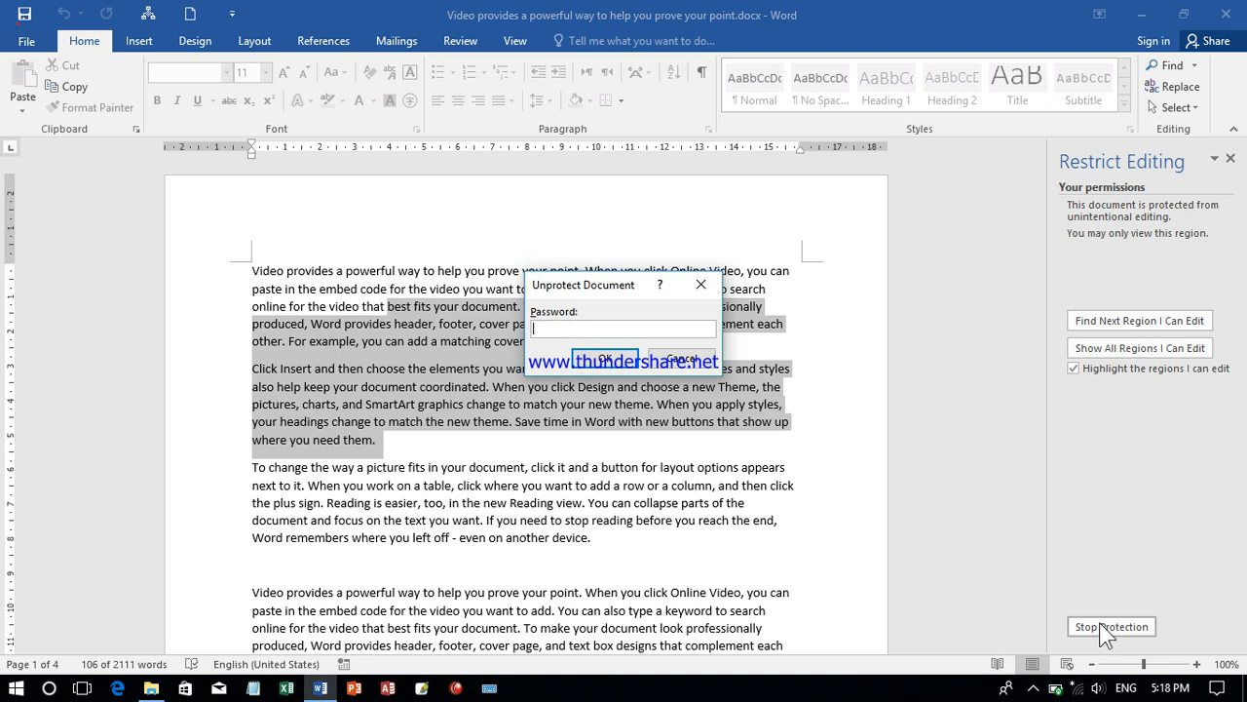
{"action": "type", "text": "********"}
{"action": "key", "text": "Return"}
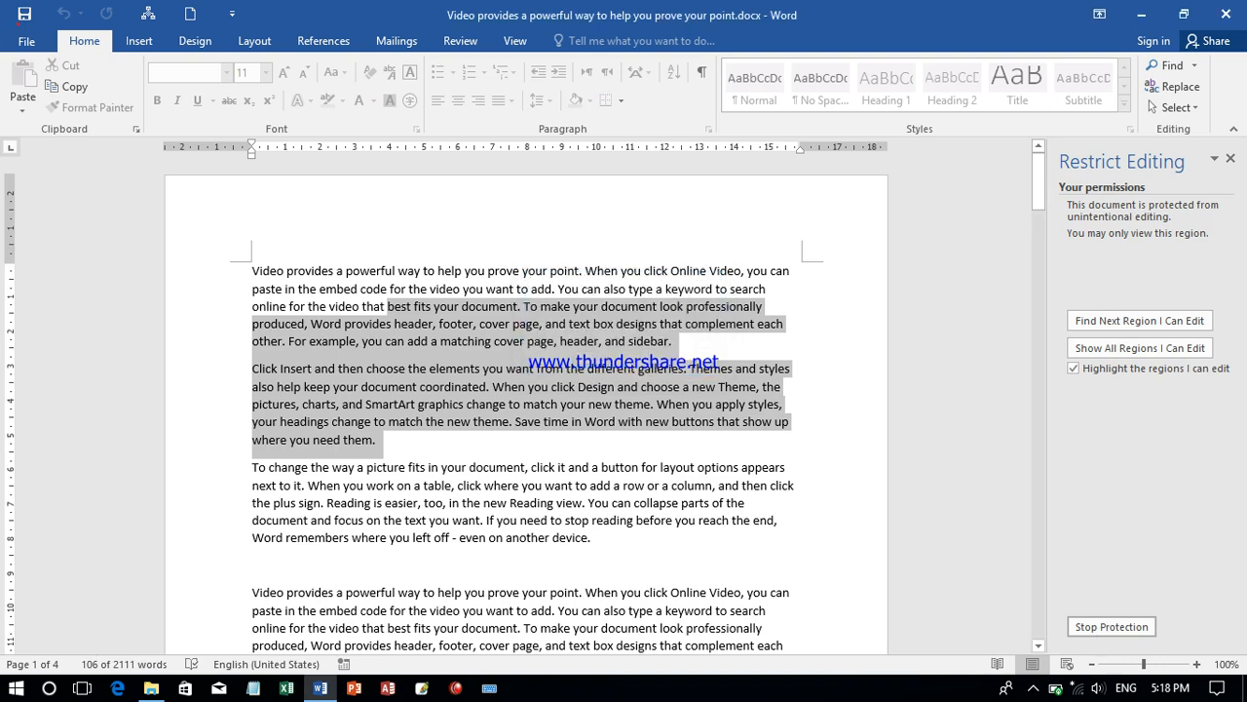
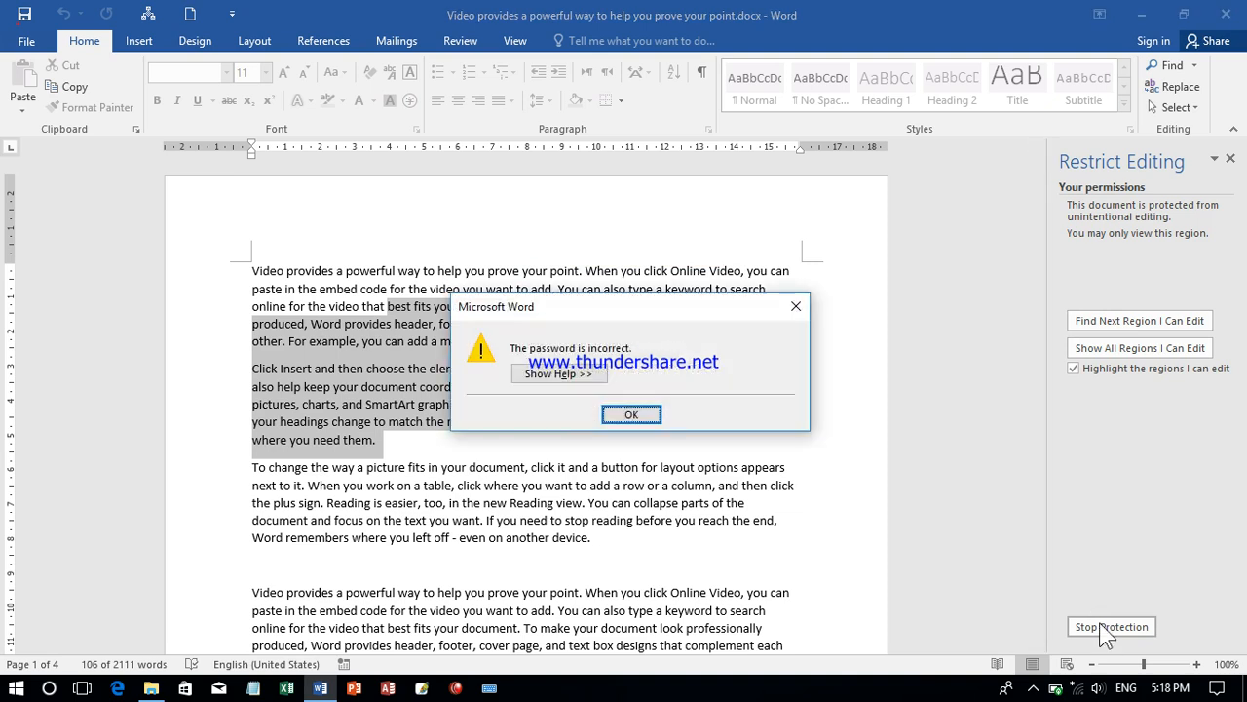
- Dismiss the password alert and clear the text selection across the first two paragraphs
{"action": "key", "text": "Return"}
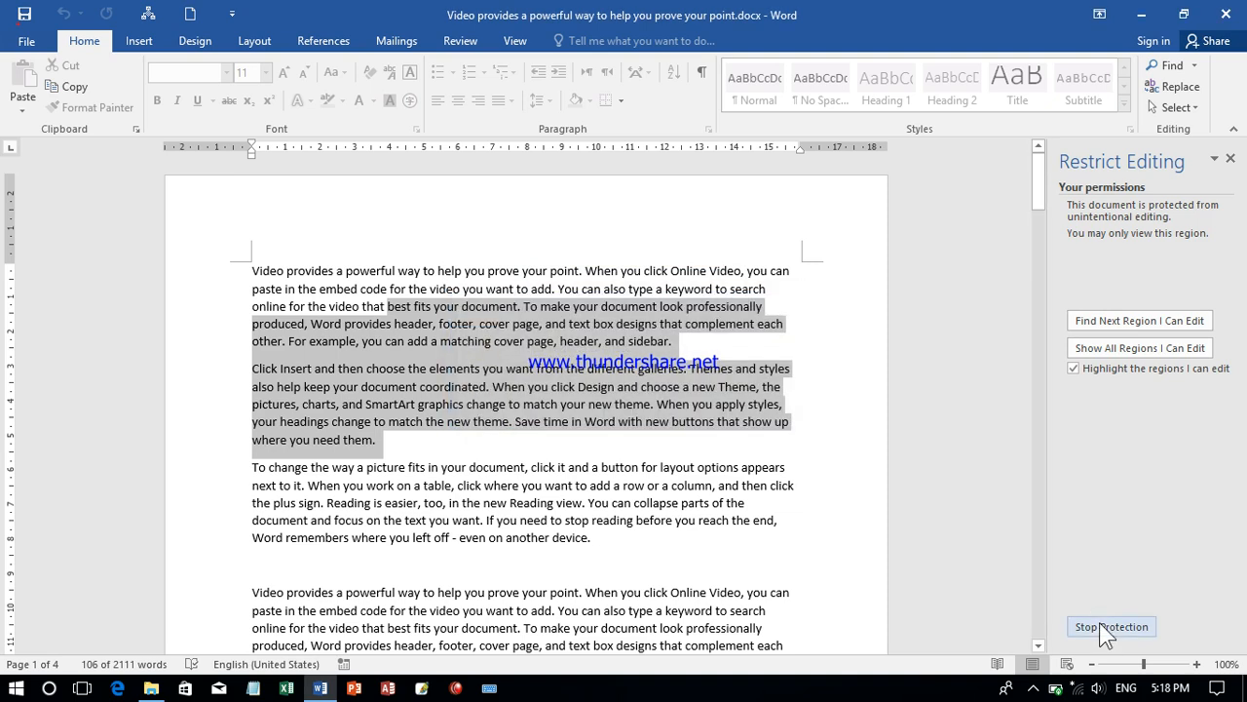
{"action": "left_click", "coordinate": [953, 462]}
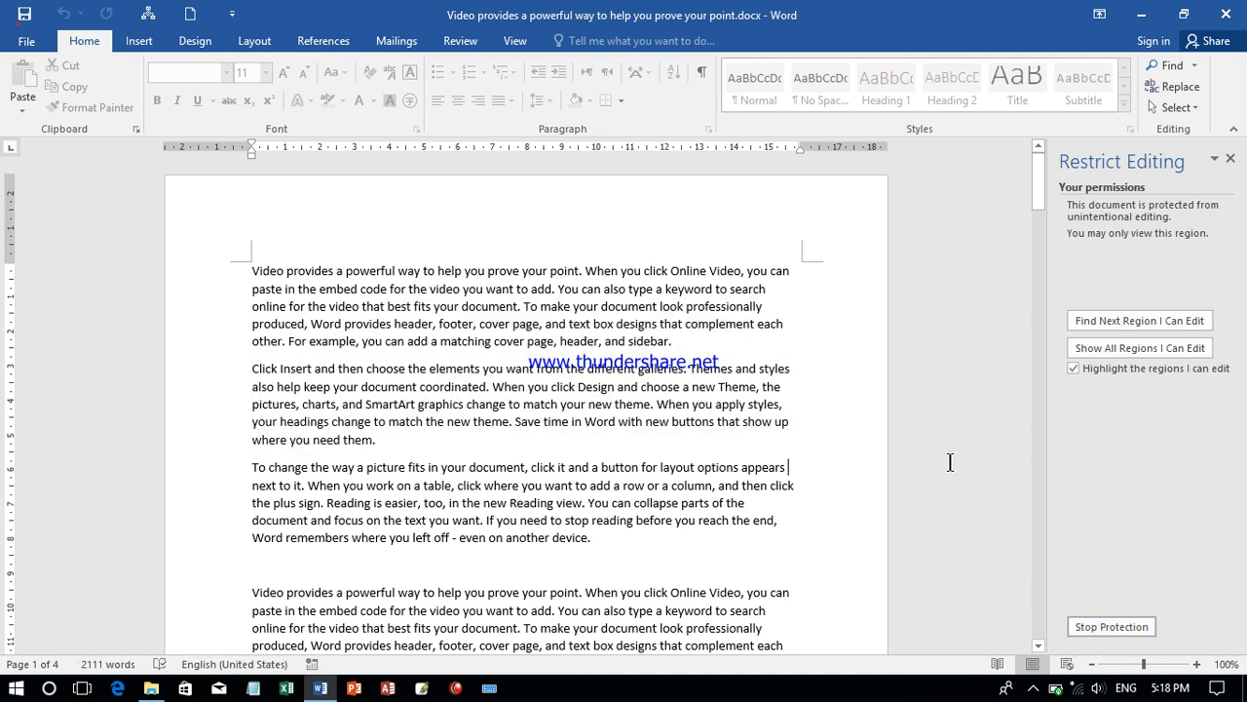
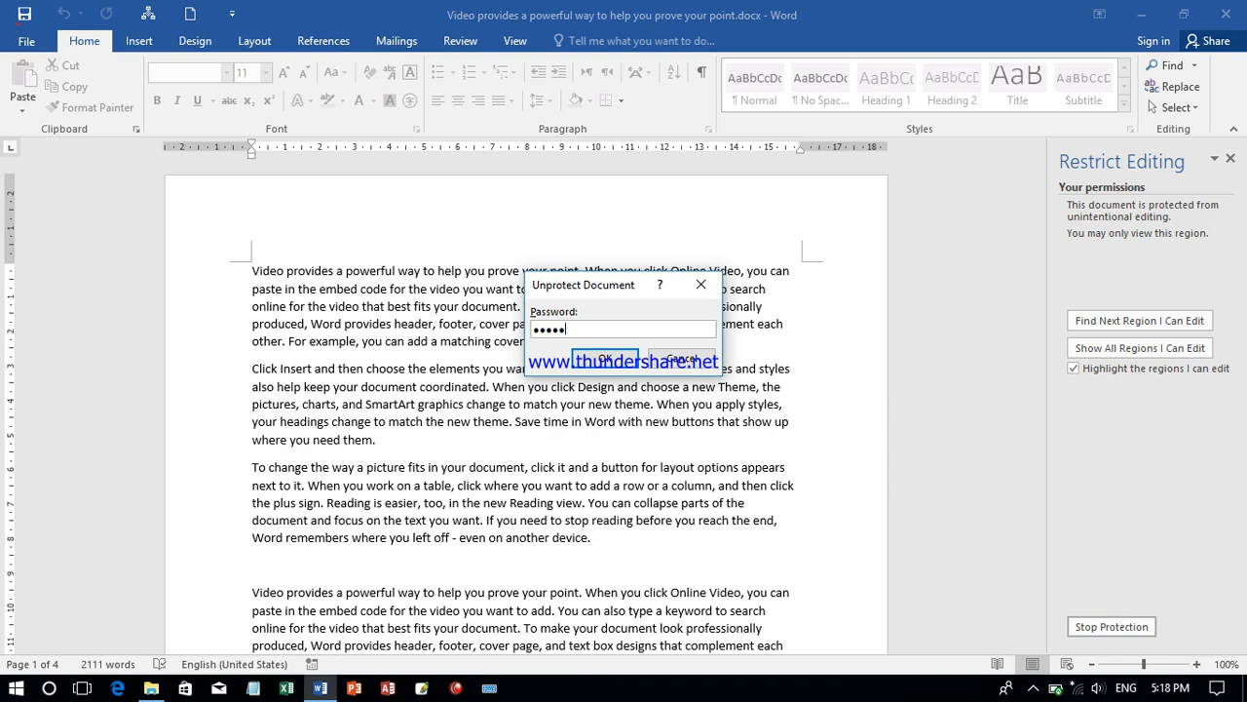
- Submit the password in the Unprotect Document prompt to stop the document's editing protection
{"action": "key", "text": "Return"}
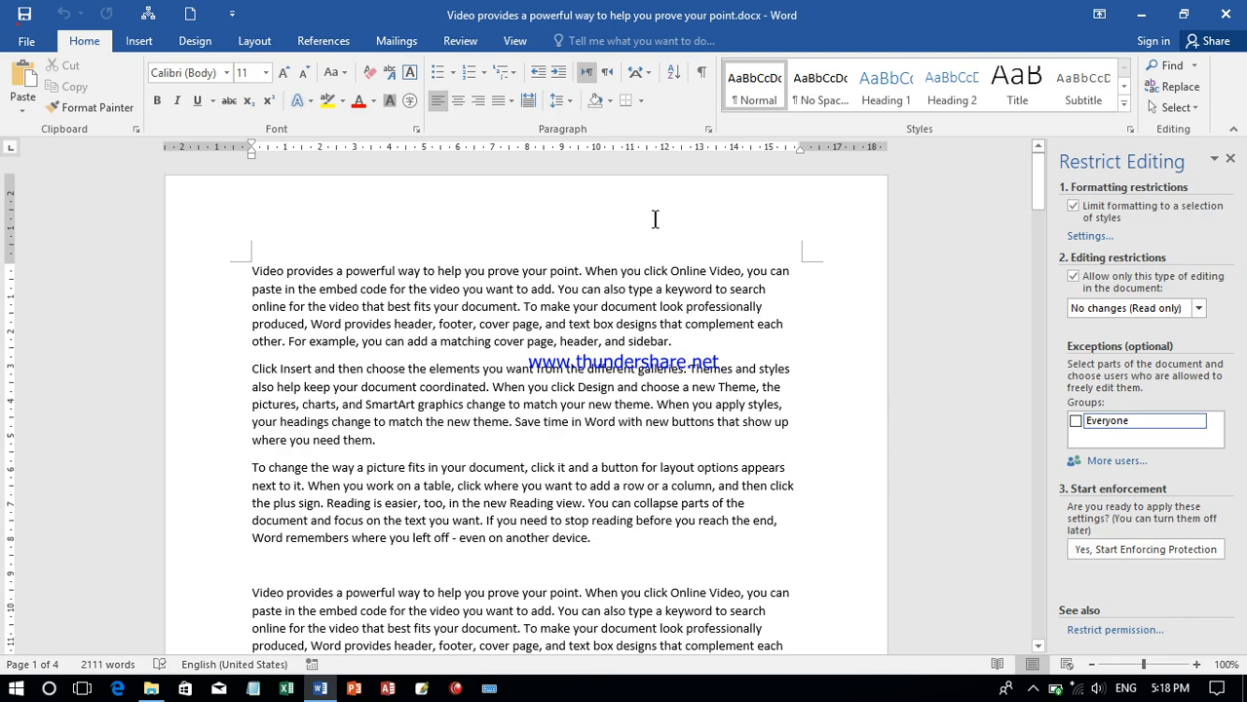
- Try to add a digital signature to the document, and agree to get a digital ID from a Microsoft Partner
{"action": "left_click", "coordinate": [47, 49]}
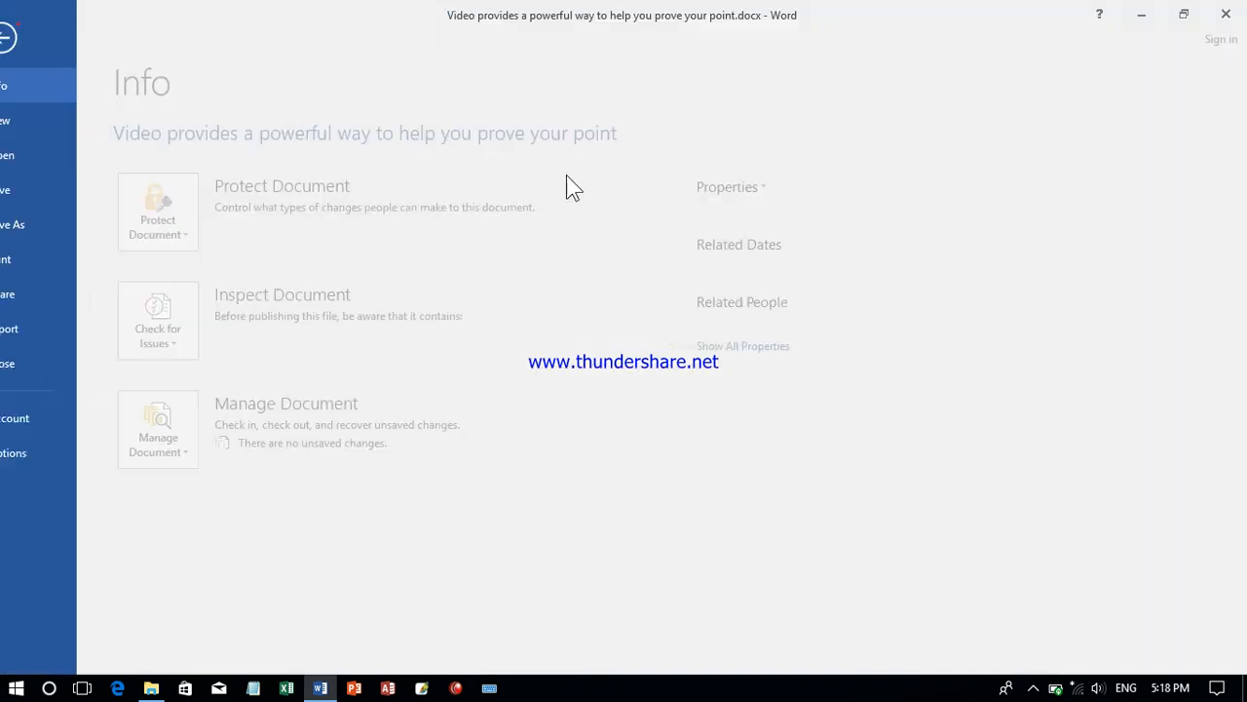
{"action": "left_click", "coordinate": [217, 194]}
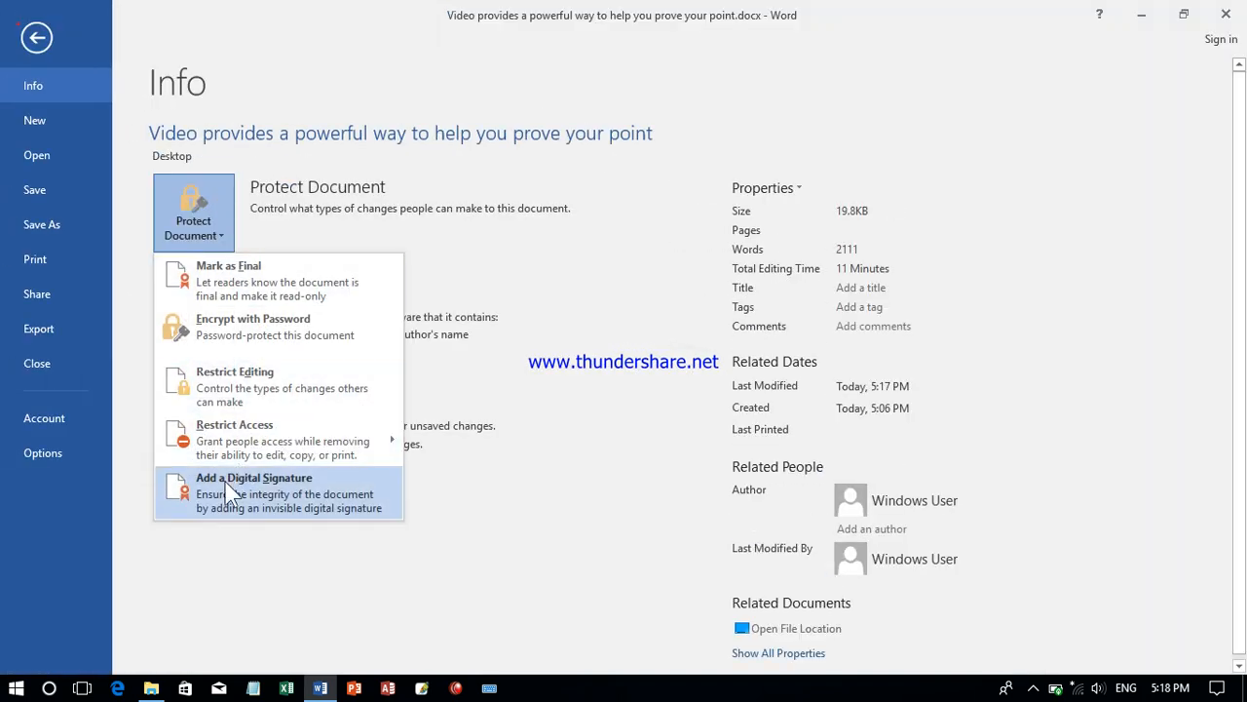
{"action": "mouse_move", "coordinate": [218, 440]}
{"action": "left_click", "coordinate": [250, 495]}
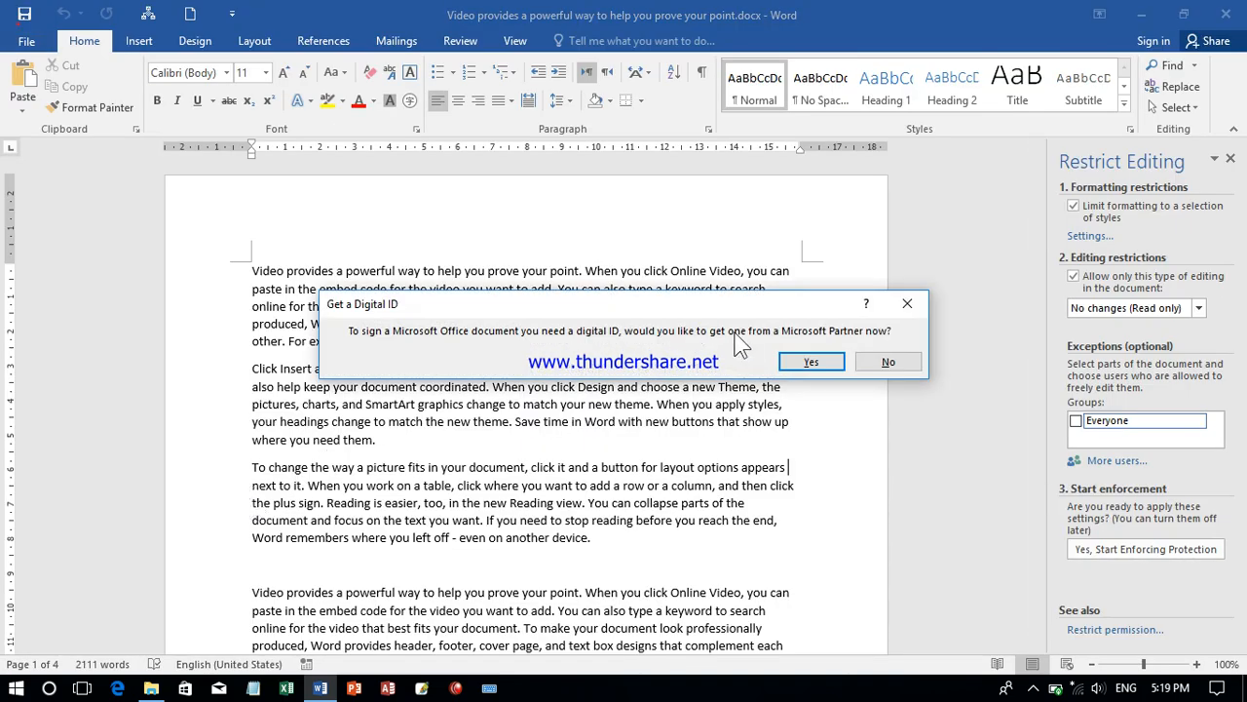
{"action": "left_click", "coordinate": [813, 361]}
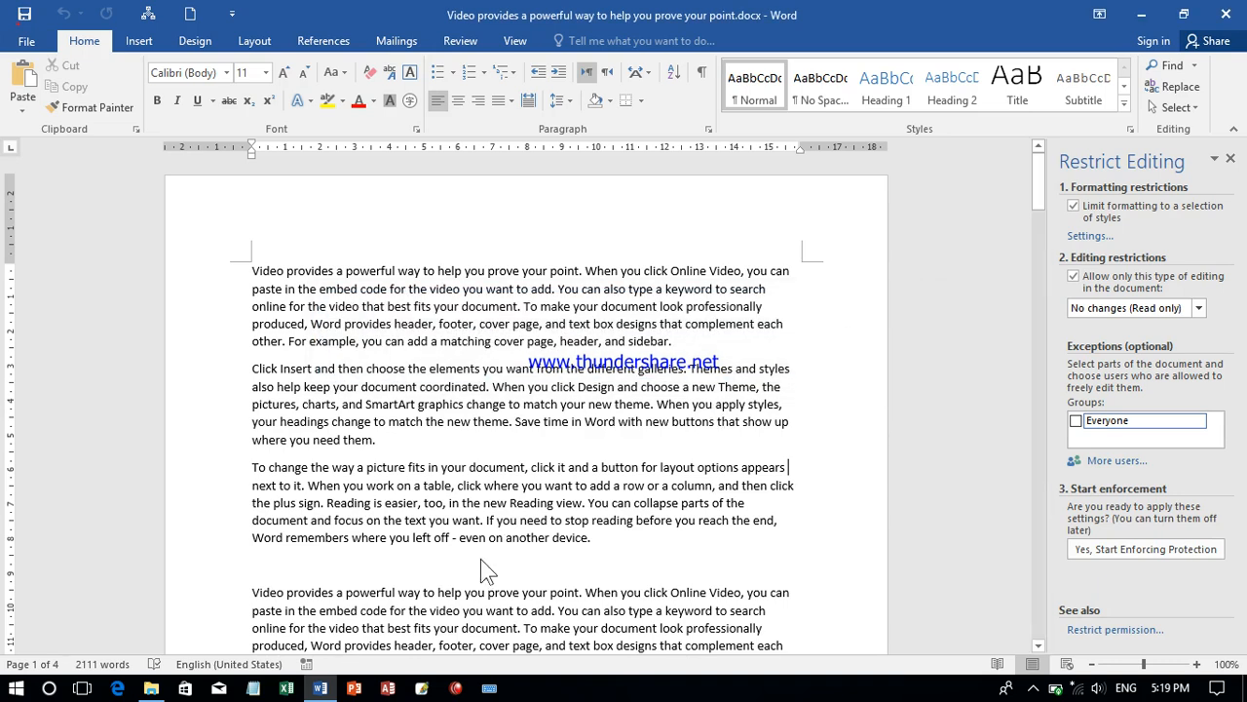
- Switch to Microsoft Edge to check the digital signature providers page, and close the browser
{"action": "left_click", "coordinate": [330, 688]}
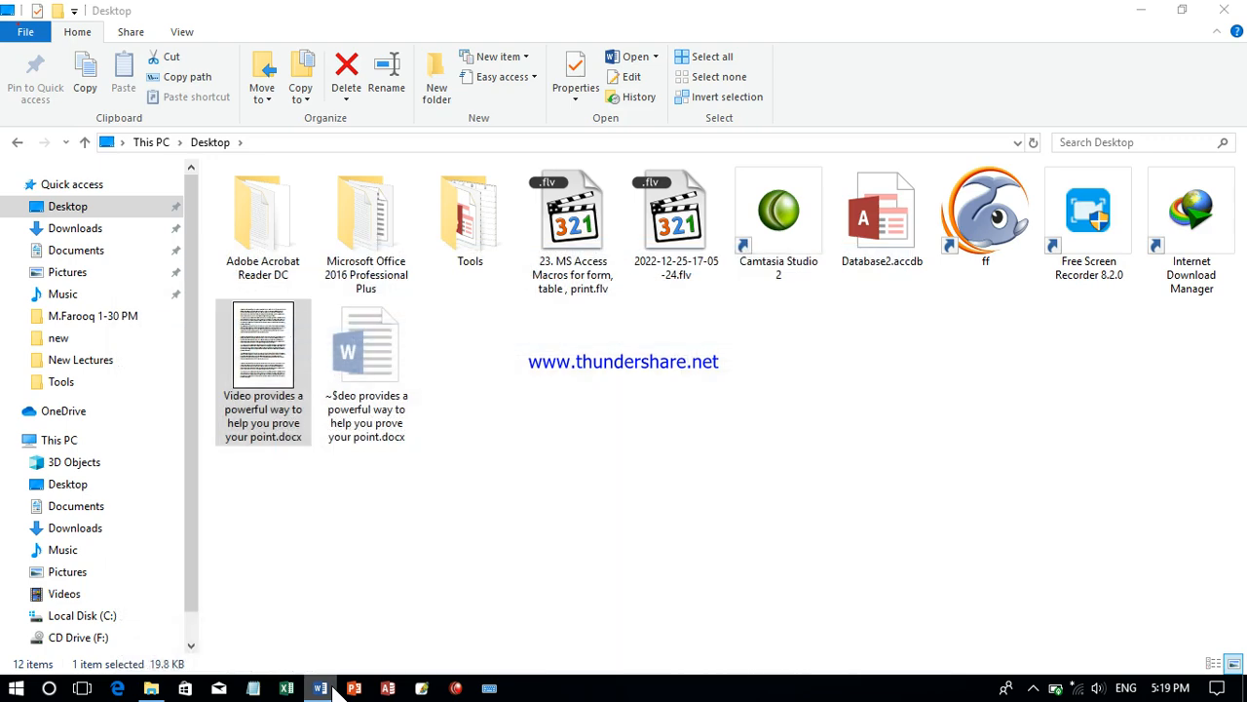
{"action": "left_click", "coordinate": [329, 688]}
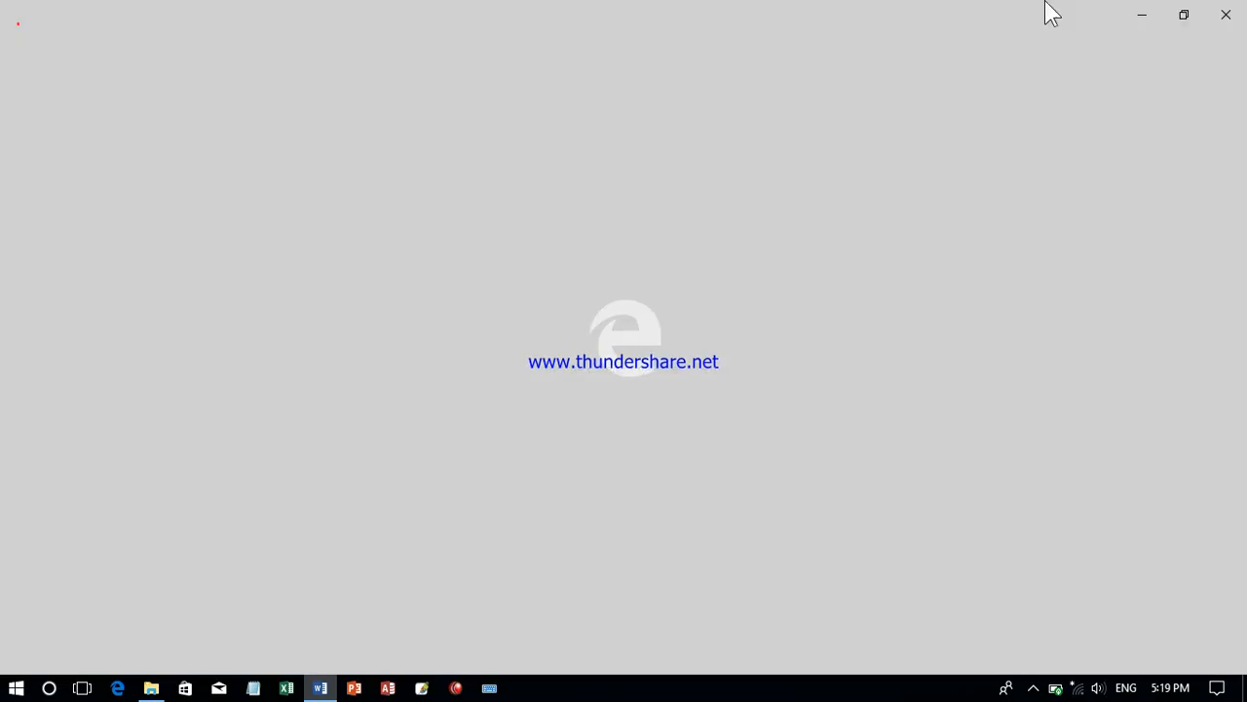
{"action": "left_click", "coordinate": [1244, 3]}
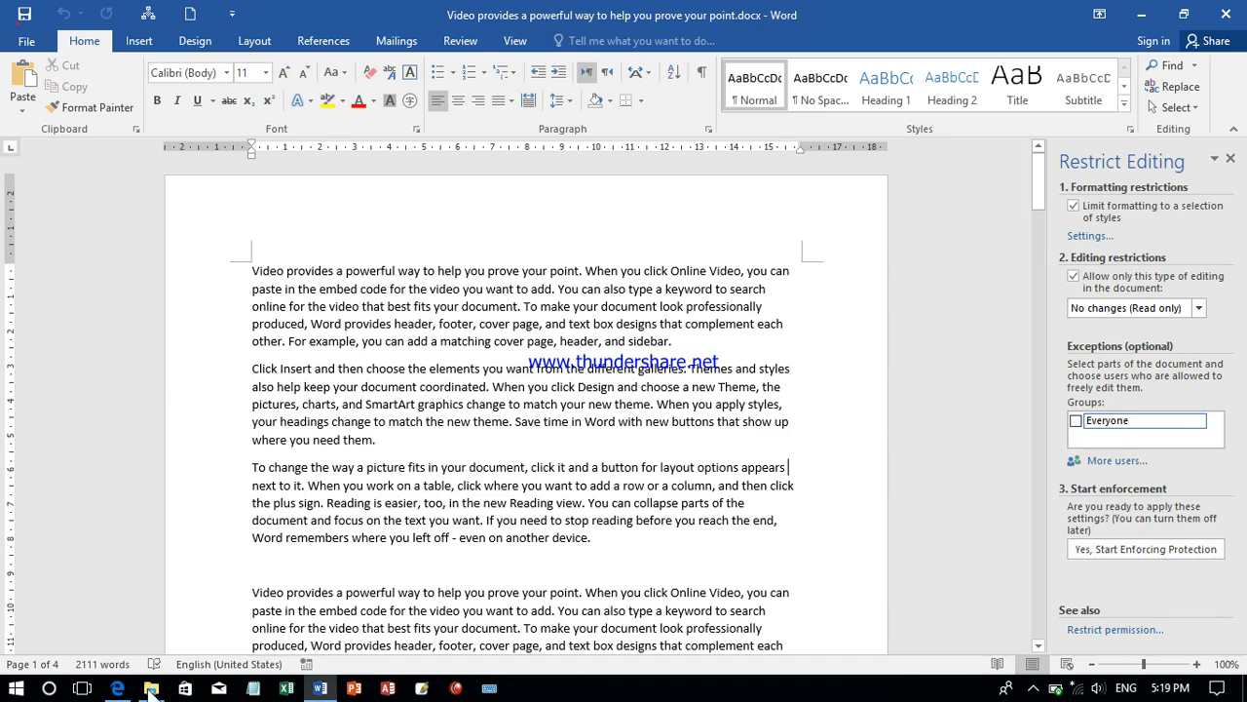
{"action": "left_click", "coordinate": [116, 689]}
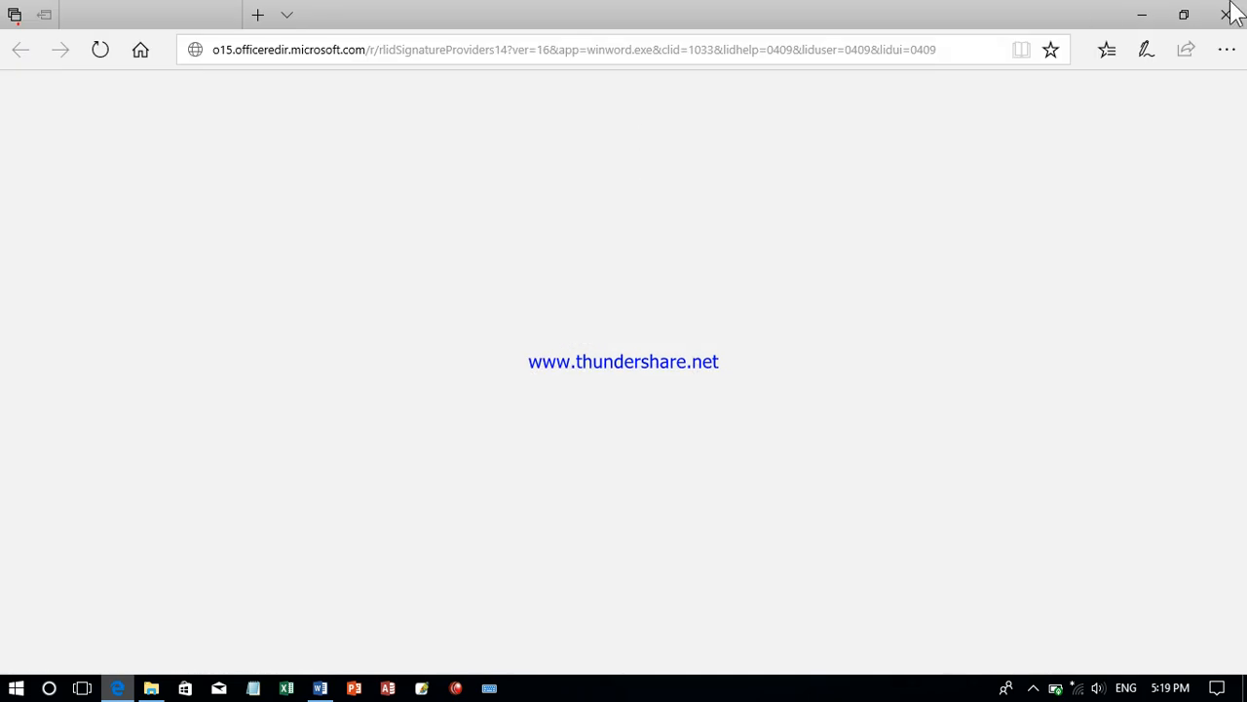
{"action": "left_click", "coordinate": [1230, 10]}
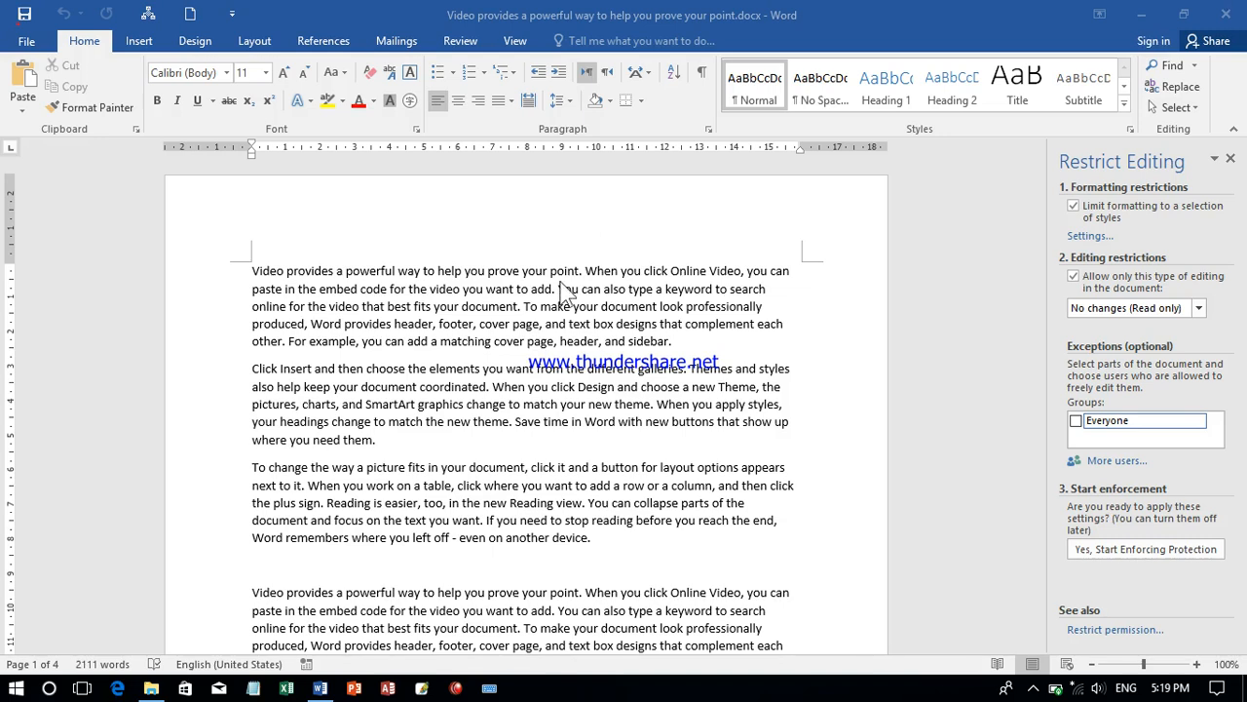
- Close the Restrict Editing pane and insert three paragraph breaks before the last "Click Insert" paragraph on page 1
{"action": "left_click", "coordinate": [1230, 158]}
{"action": "left_click_drag", "start_coordinate": [1241, 185], "coordinate": [1243, 264]}
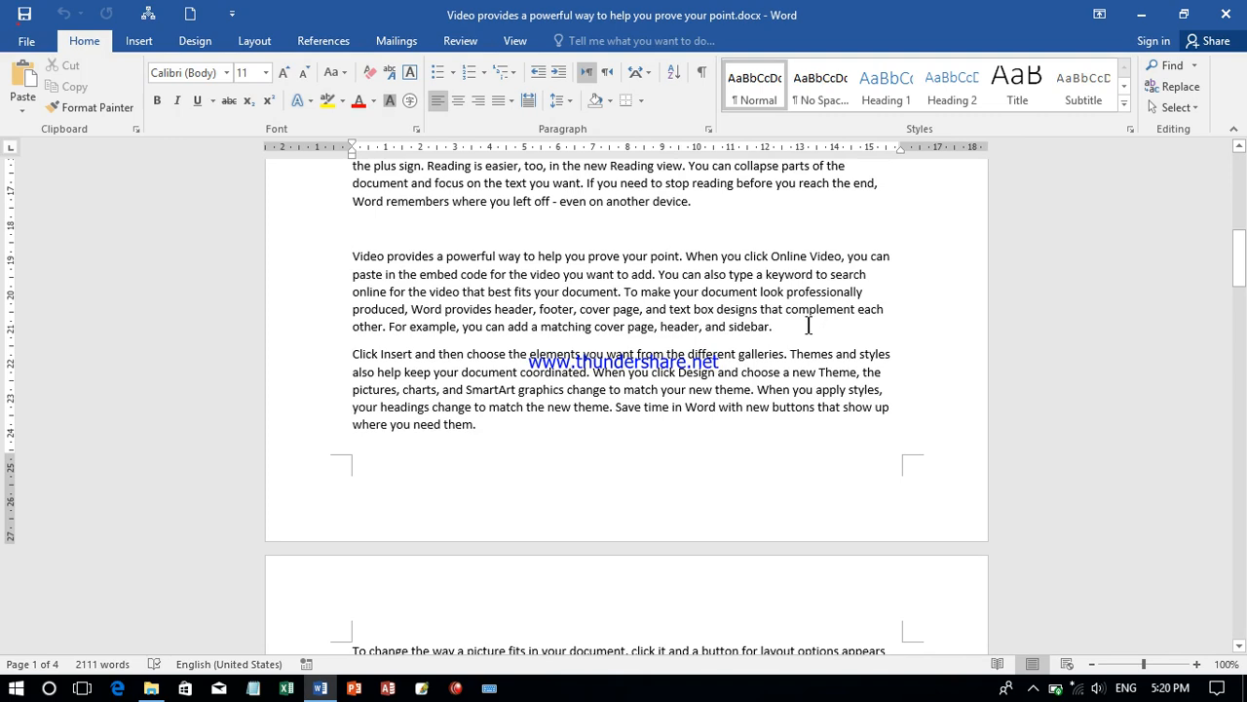
{"action": "key", "text": "Return"}
{"action": "key", "text": "Return"}
{"action": "key", "text": "Return"}
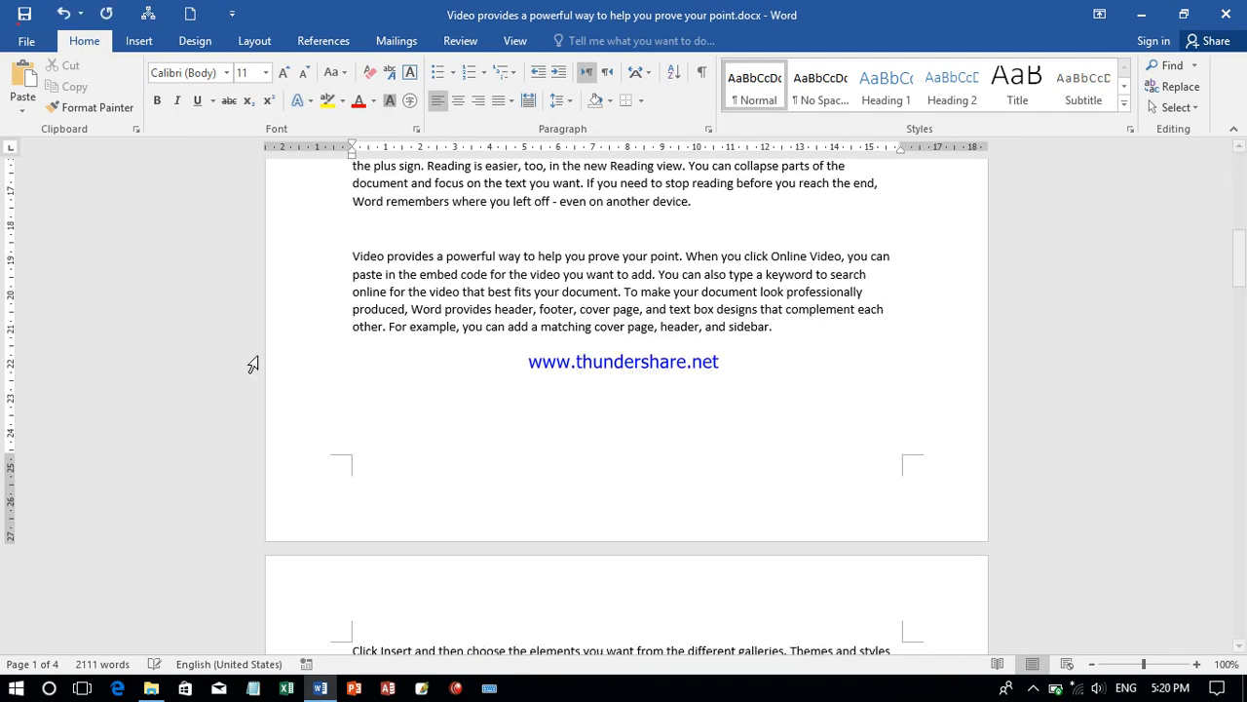
- Set up a signature line in the blank area below the page 1 text, with the signer's full name and the title Doctor
{"action": "left_click", "coordinate": [364, 348]}
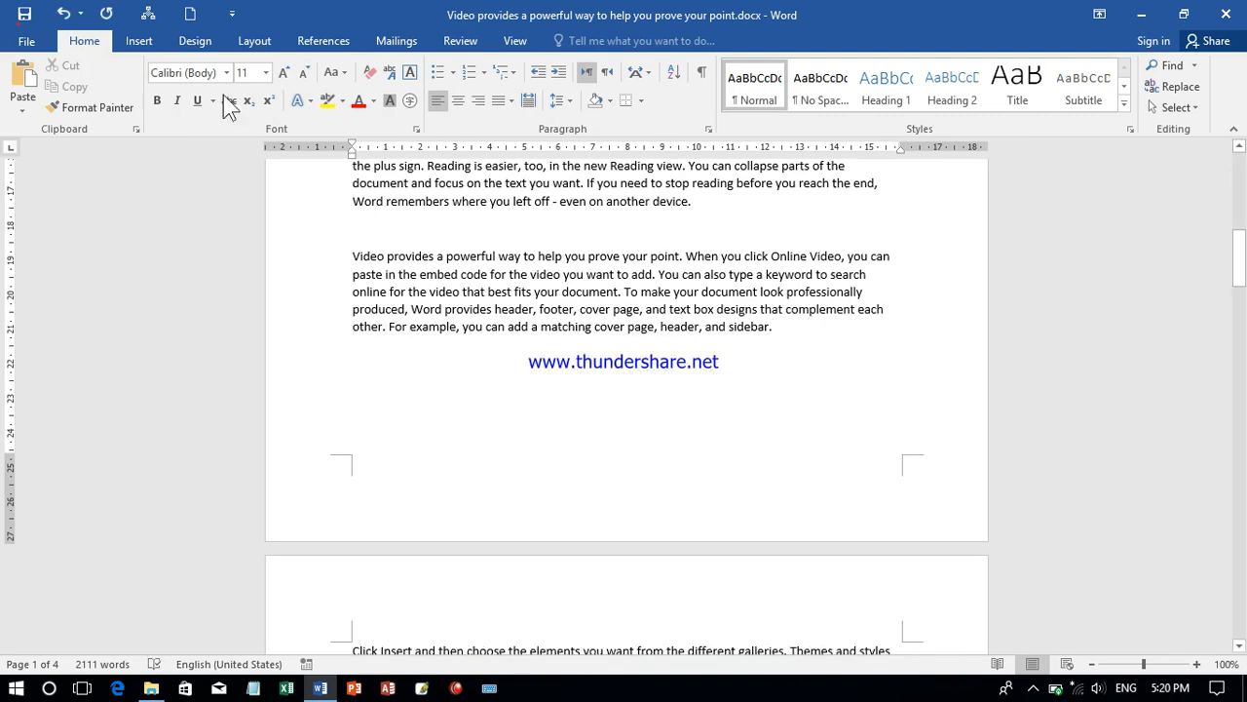
{"action": "left_click", "coordinate": [143, 46]}
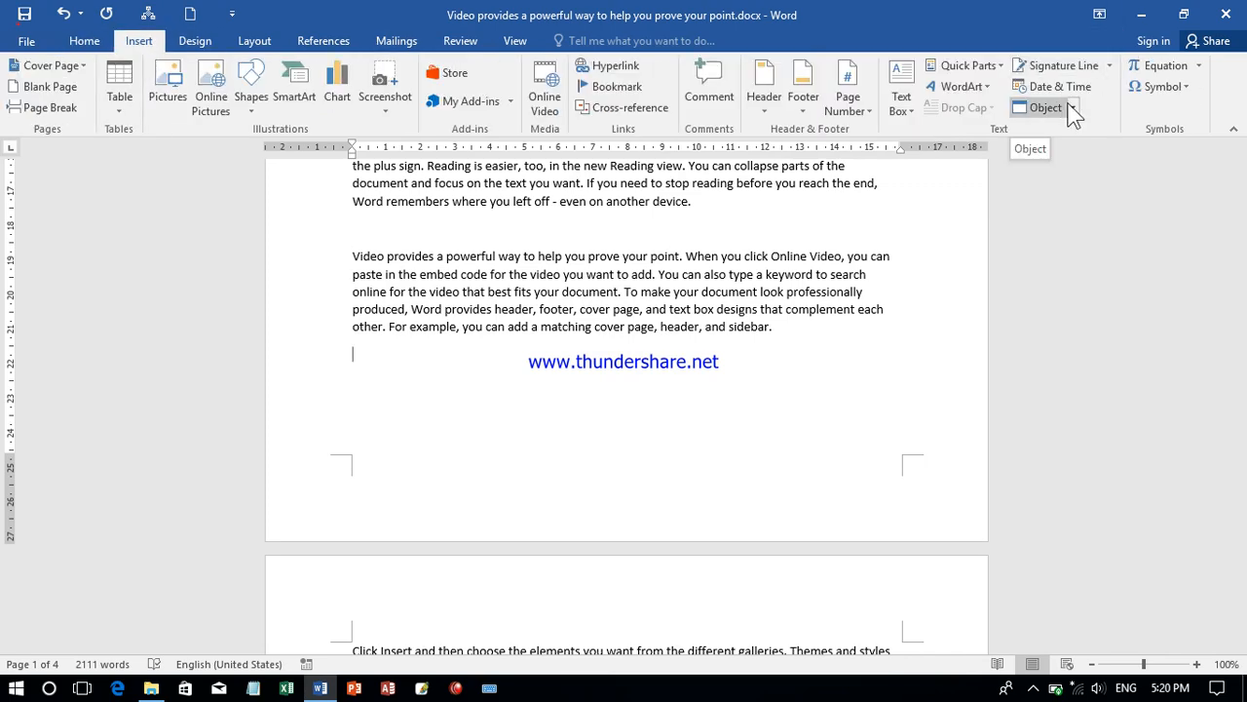
{"action": "left_click", "coordinate": [1072, 66]}
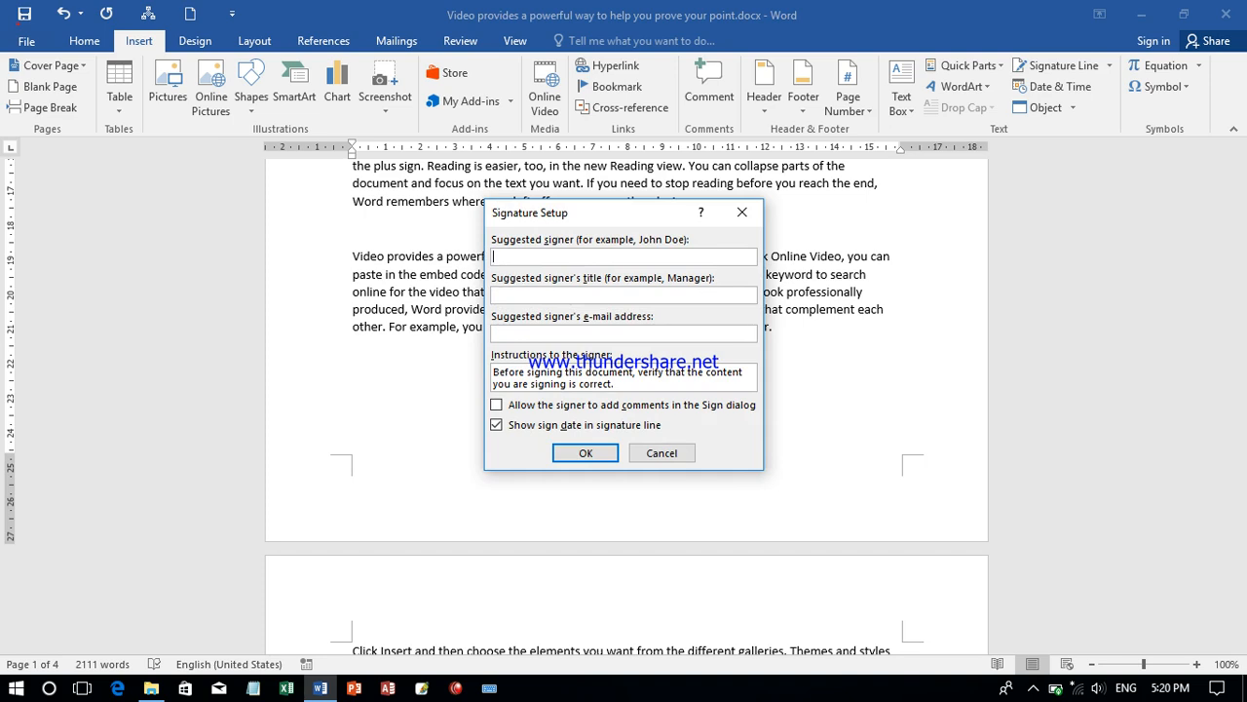
{"action": "left_click", "coordinate": [537, 297]}
{"action": "type", "text": "Doctor"}
- Fill in the suggested signer's e-mail address and insert the signature line
{"action": "left_click", "coordinate": [536, 333]}
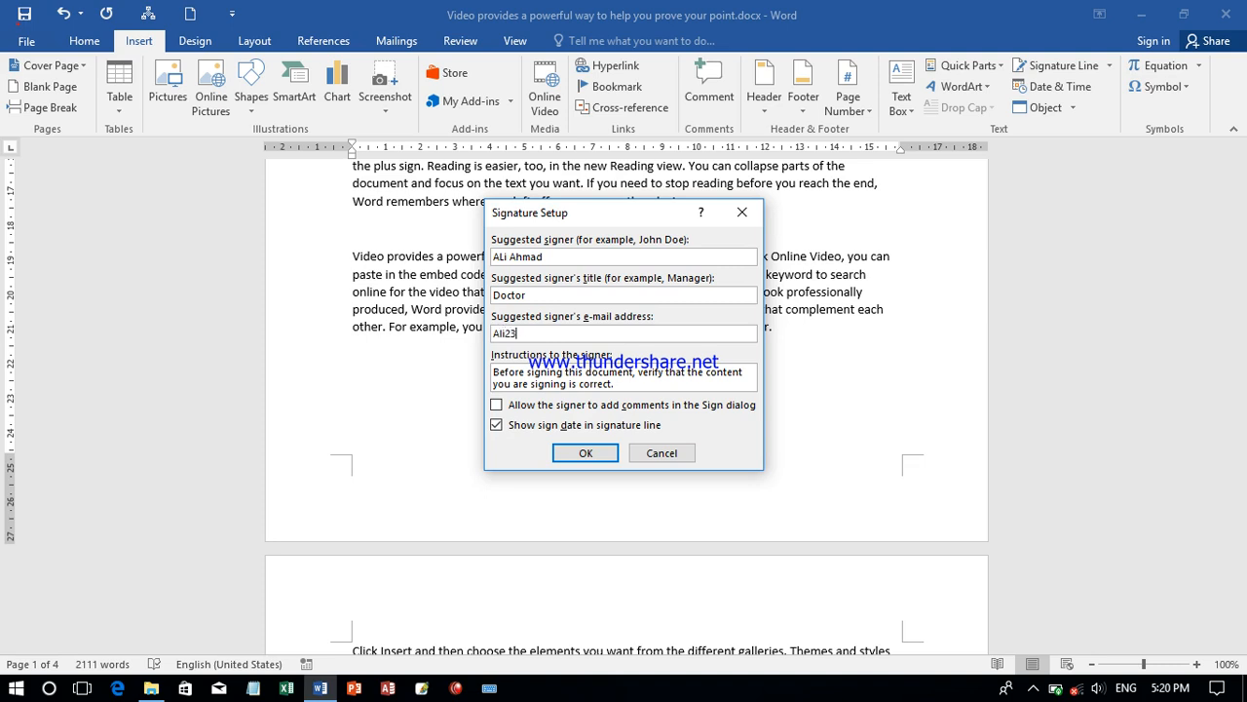
{"action": "left_click", "coordinate": [582, 453]}
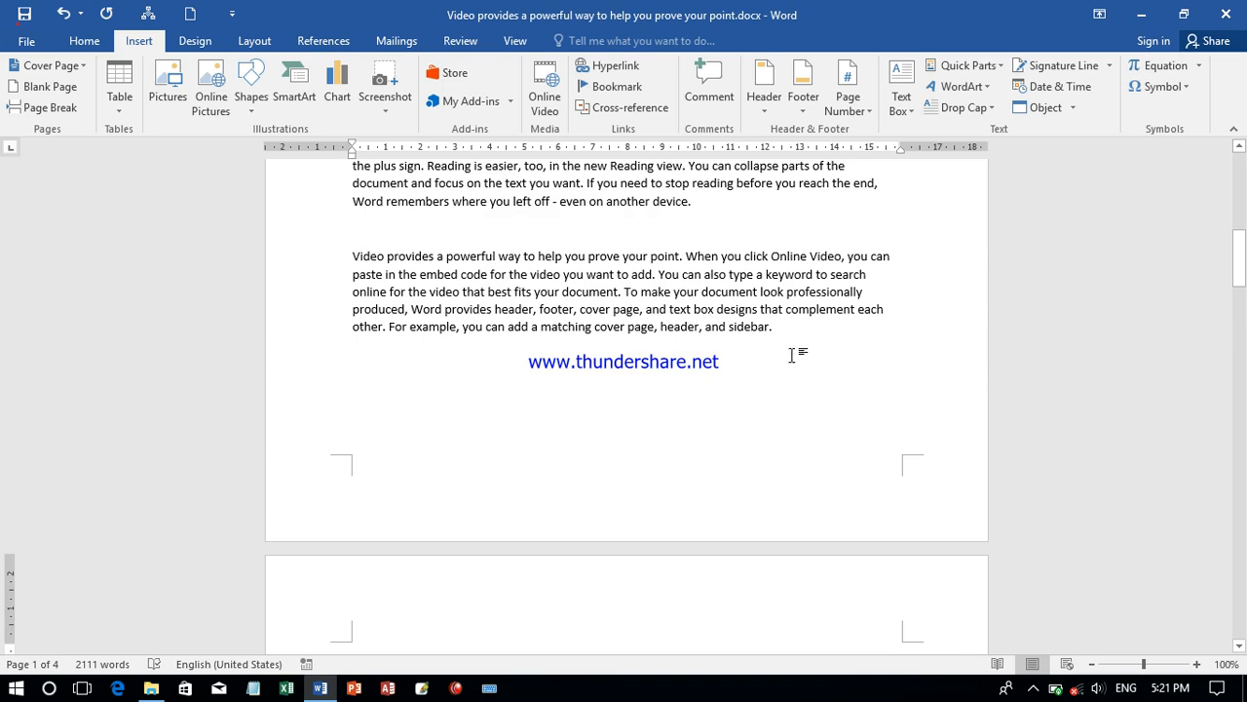
{"action": "left_click_drag", "start_coordinate": [1243, 285], "coordinate": [1244, 319]}
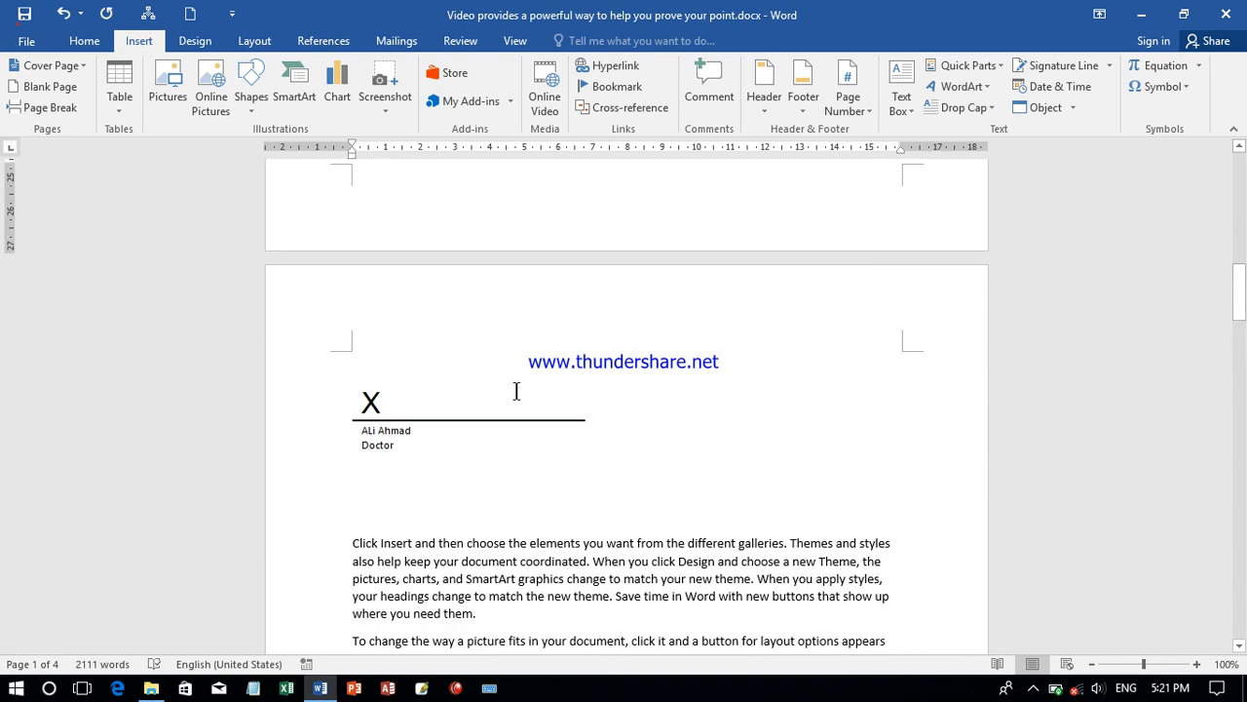
- Switch to Paint and shrink the blank canvas to about 2.23 × 1.43 in
{"action": "key", "text": "super"}
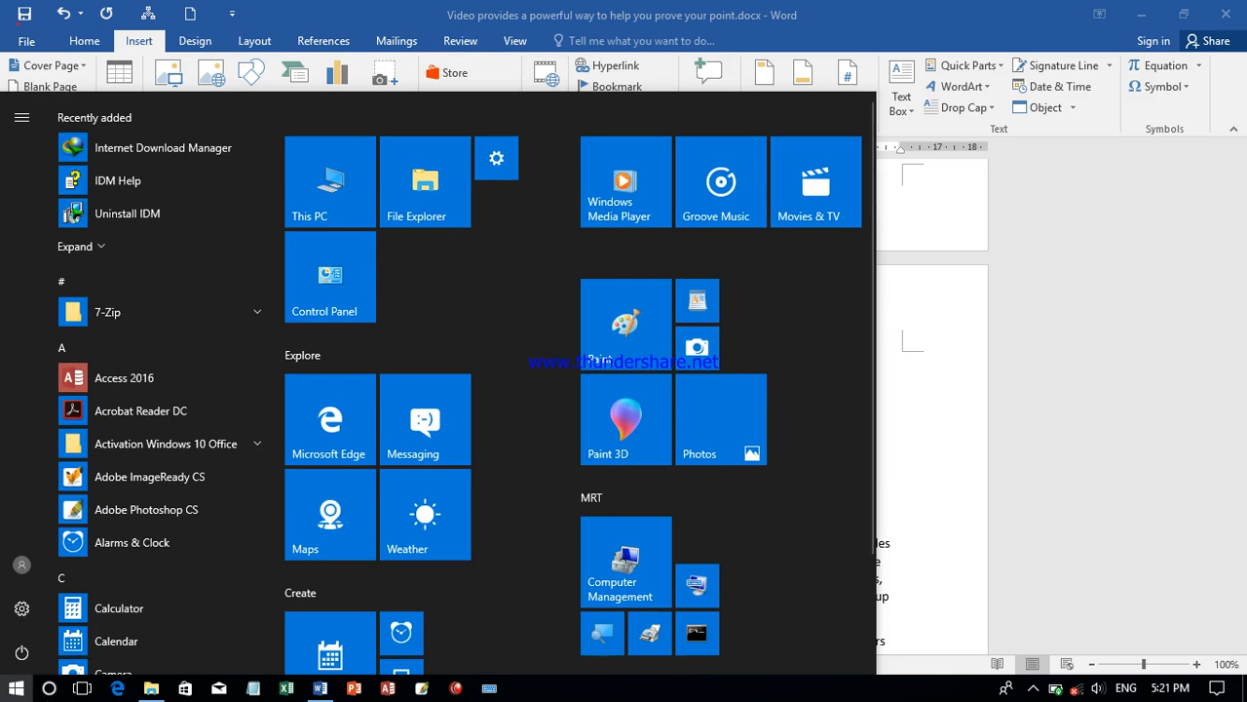
{"action": "left_click", "coordinate": [630, 270]}
{"action": "left_click", "coordinate": [630, 308]}
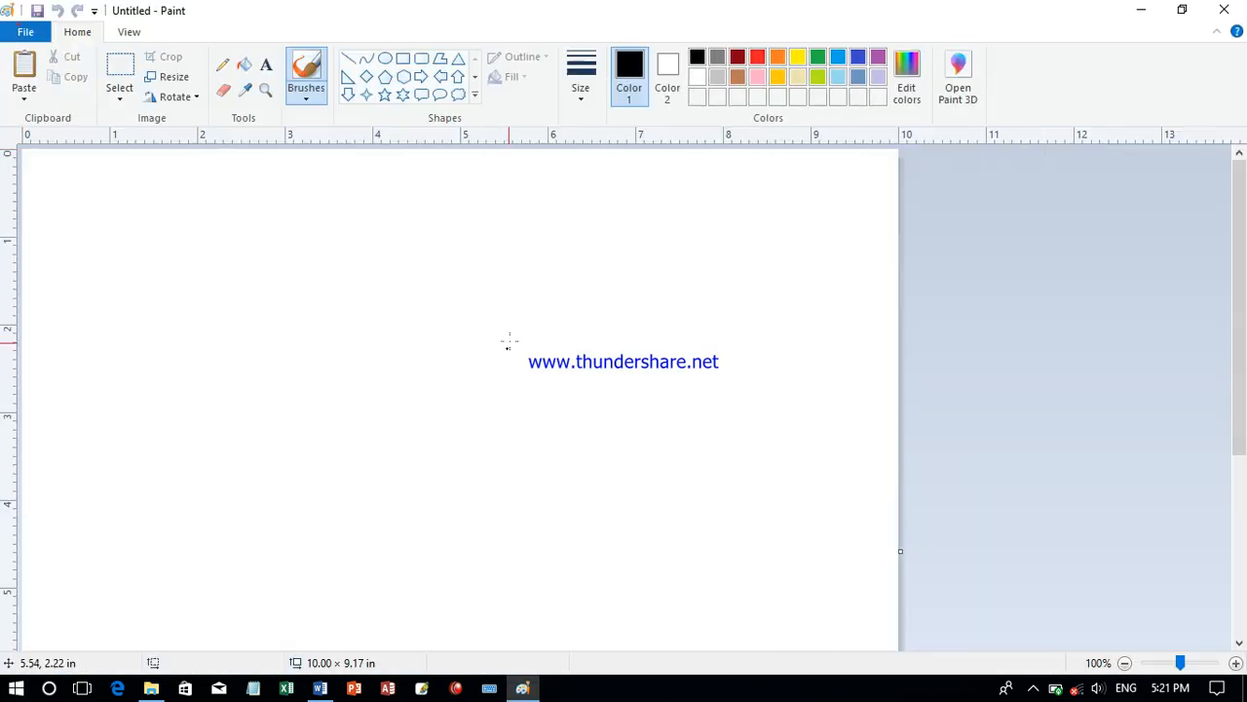
{"action": "left_click_drag", "start_coordinate": [1245, 303], "coordinate": [1244, 555]}
{"action": "left_click_drag", "start_coordinate": [900, 646], "coordinate": [188, 214]}
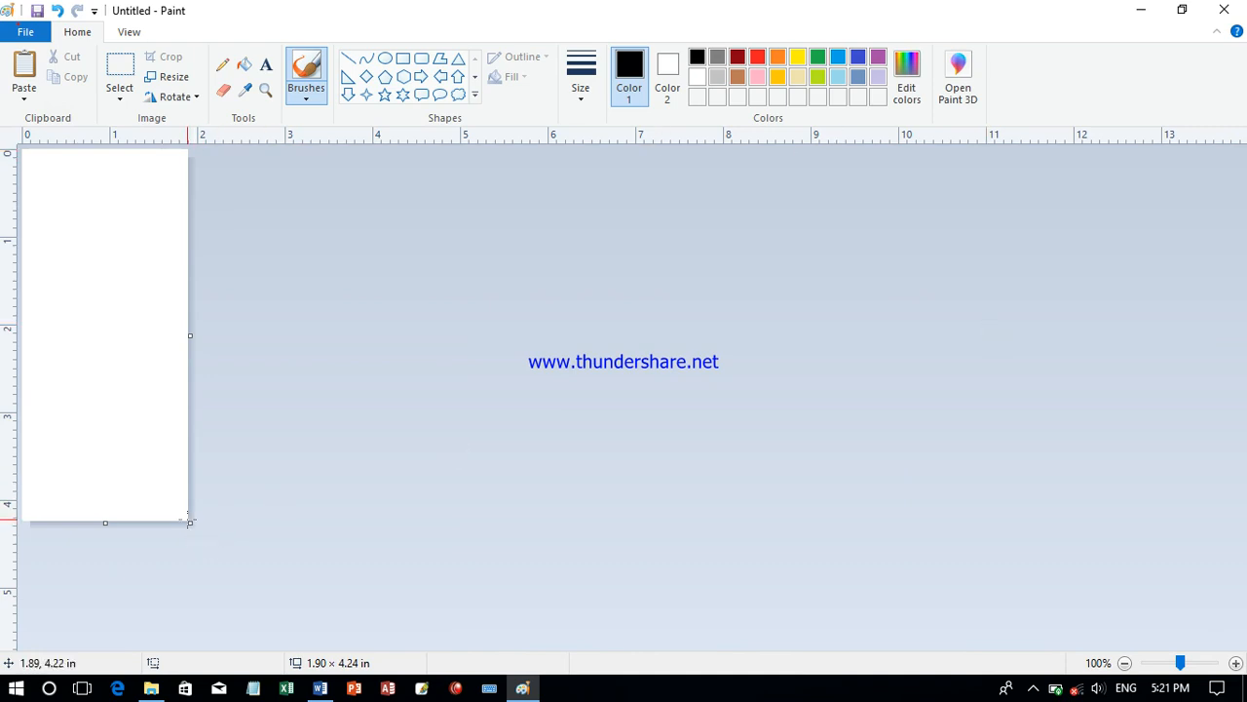
{"action": "left_click_drag", "start_coordinate": [190, 522], "coordinate": [219, 276]}
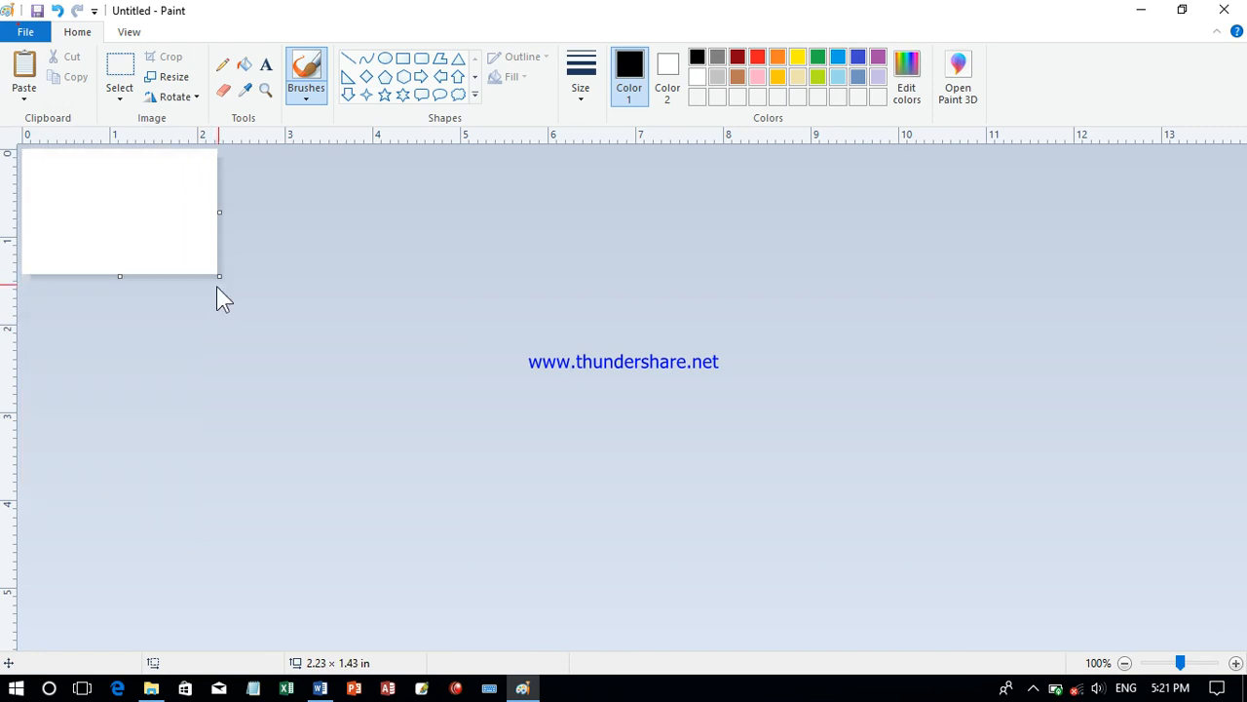
- Draw a freehand signature with the Pencil, save it on the Desktop as the JPEG Untitled.jpg, and close Paint
{"action": "left_click", "coordinate": [222, 65]}
{"action": "mouse_move", "coordinate": [73, 242]}
{"action": "left_mouse_down"}
{"action": "mouse_move", "coordinate": [59, 195]}
{"action": "mouse_move", "coordinate": [87, 229]}
{"action": "mouse_move", "coordinate": [80, 186]}
{"action": "mouse_move", "coordinate": [89, 217]}
{"action": "mouse_move", "coordinate": [114, 193]}
{"action": "mouse_move", "coordinate": [102, 220]}
{"action": "mouse_move", "coordinate": [188, 178]}
{"action": "mouse_move", "coordinate": [68, 226]}
{"action": "mouse_move", "coordinate": [95, 190]}
{"action": "left_mouse_up"}
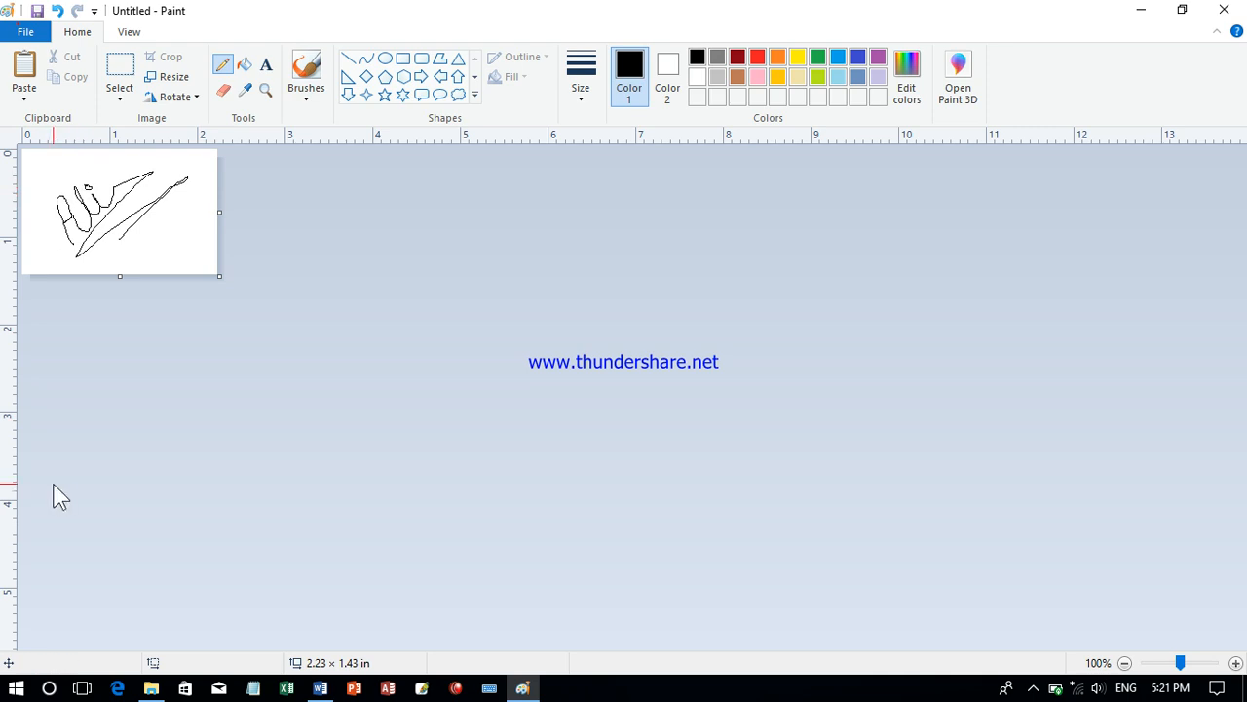
{"action": "left_click", "coordinate": [43, 35]}
{"action": "mouse_move", "coordinate": [153, 186]}
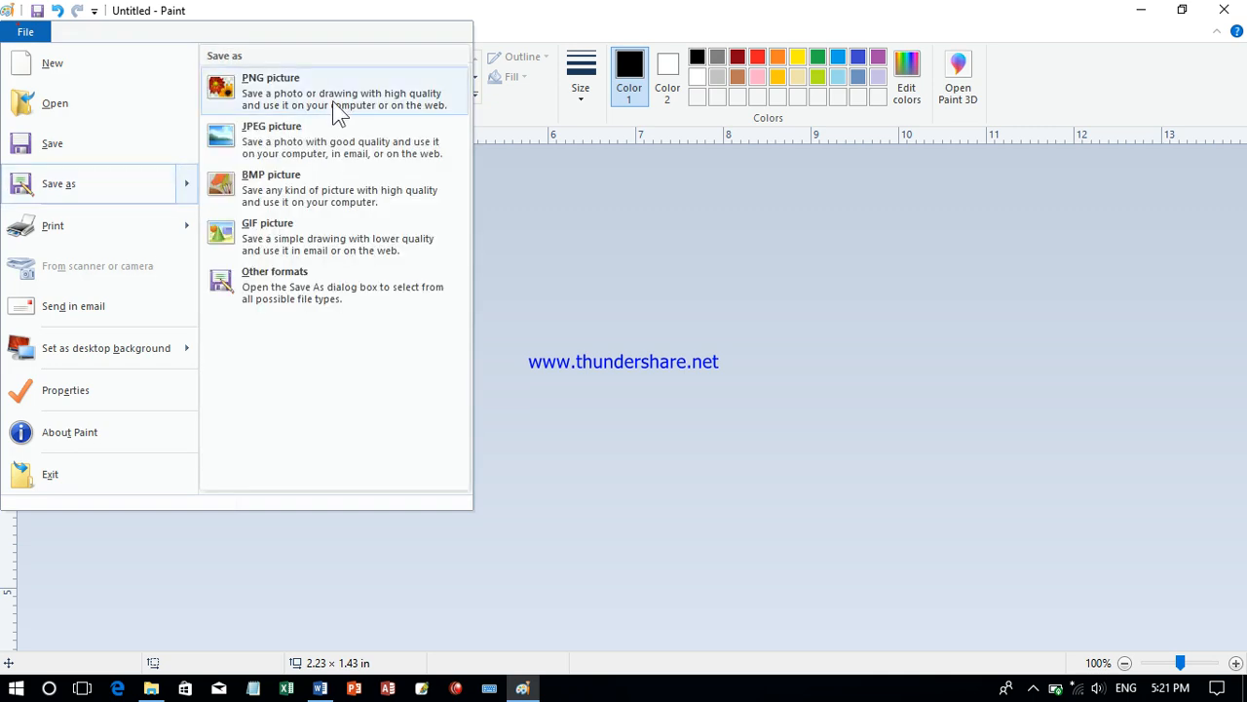
{"action": "left_click", "coordinate": [314, 136]}
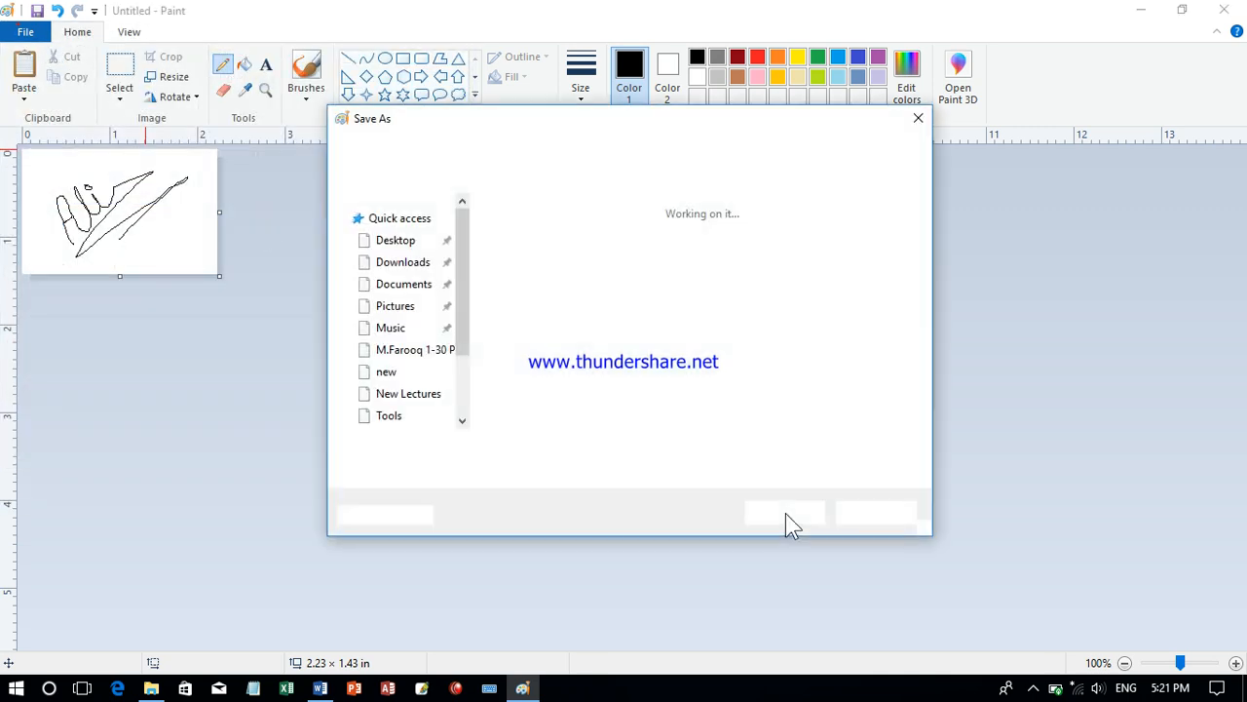
{"action": "left_click", "coordinate": [397, 255]}
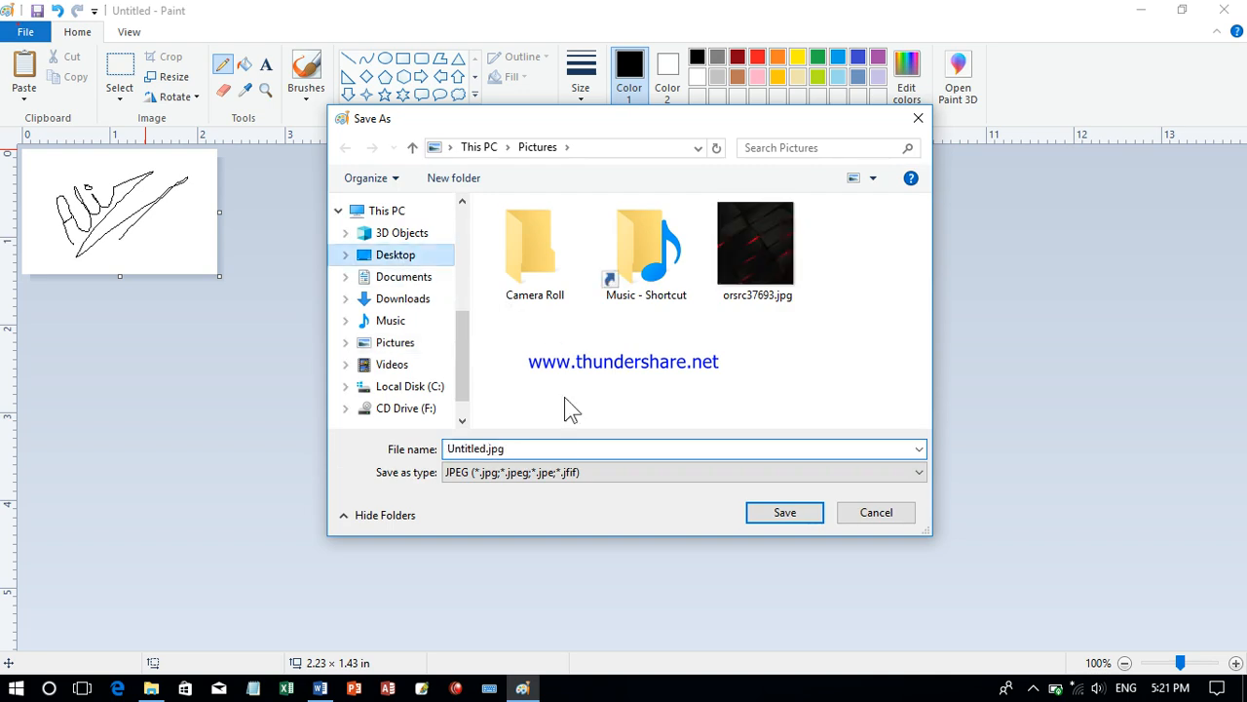
{"action": "left_click", "coordinate": [785, 513]}
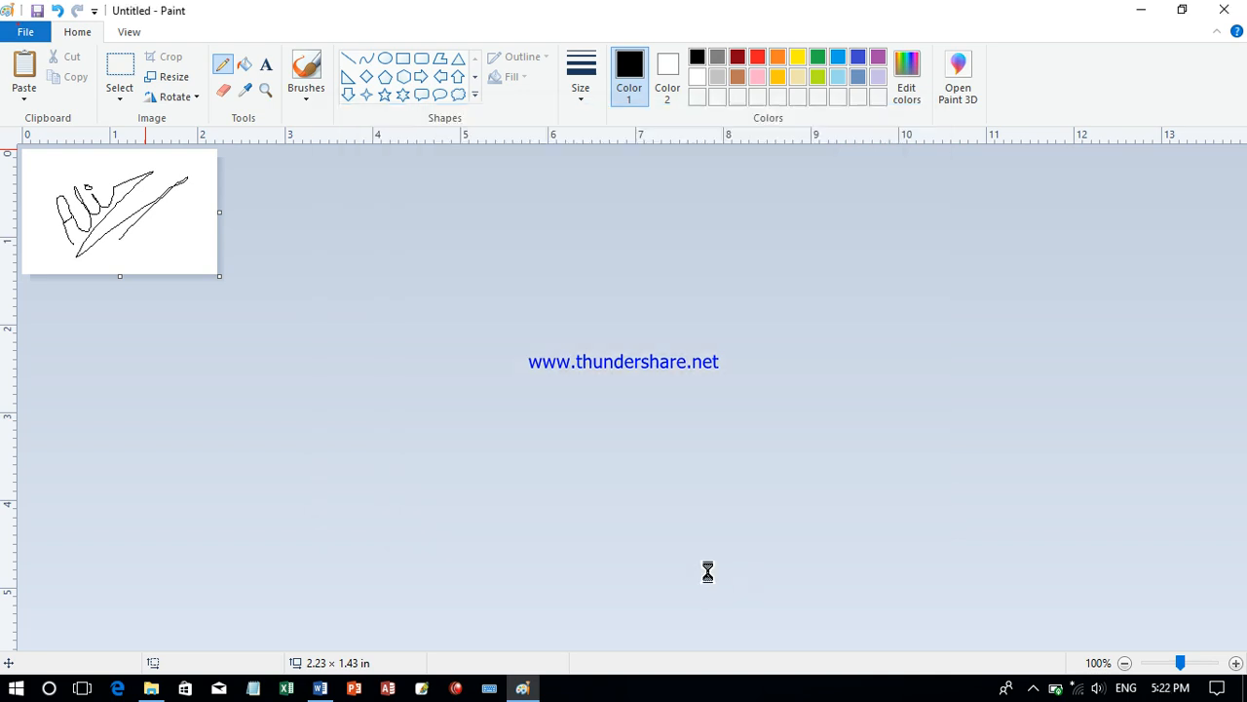
{"action": "left_click", "coordinate": [1223, 10]}
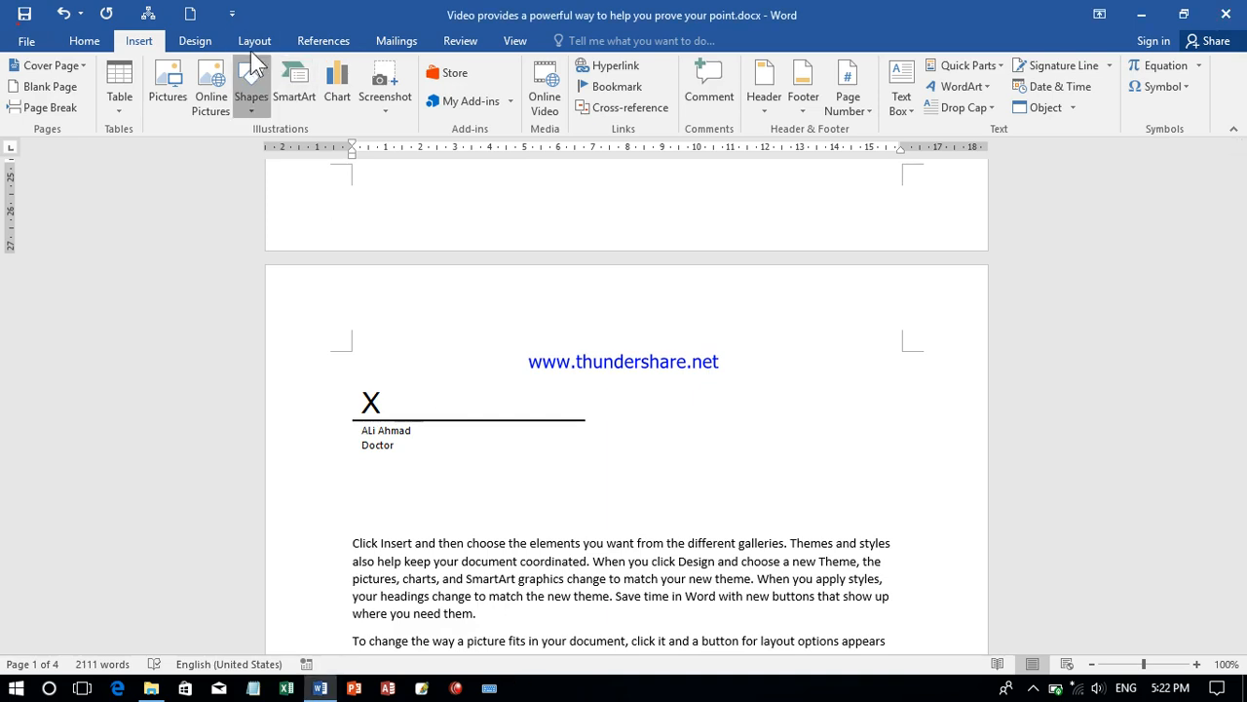
- Draw a rectangle about 4.21 cm wide and 3.18 cm high just above the signature line on page 2
{"action": "left_click", "coordinate": [251, 87]}
{"action": "left_click", "coordinate": [298, 149]}
{"action": "mouse_move", "coordinate": [411, 298]}
{"action": "left_mouse_down"}
{"action": "mouse_move", "coordinate": [427, 361]}
{"action": "mouse_move", "coordinate": [572, 410]}
{"action": "mouse_move", "coordinate": [557, 409]}
{"action": "left_mouse_up"}
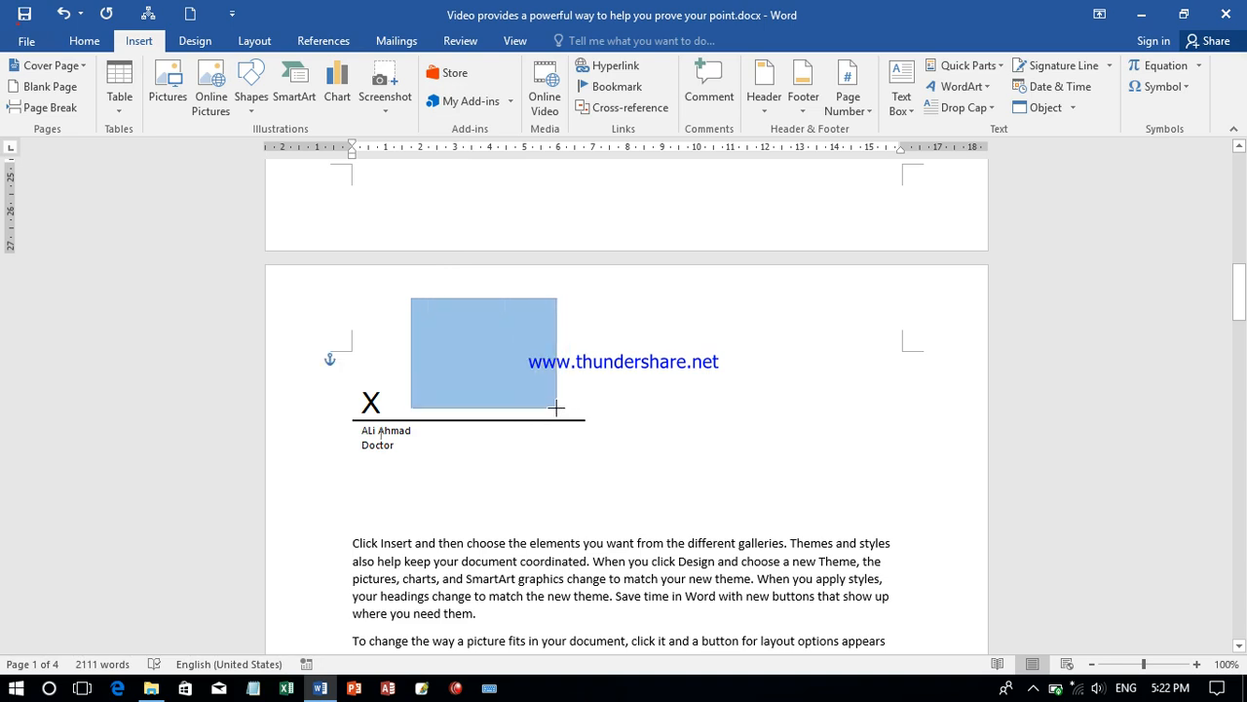
- Fill the rectangle above the signature line with the picture Untitled.jpg from the Desktop
{"action": "right_click", "coordinate": [514, 363]}
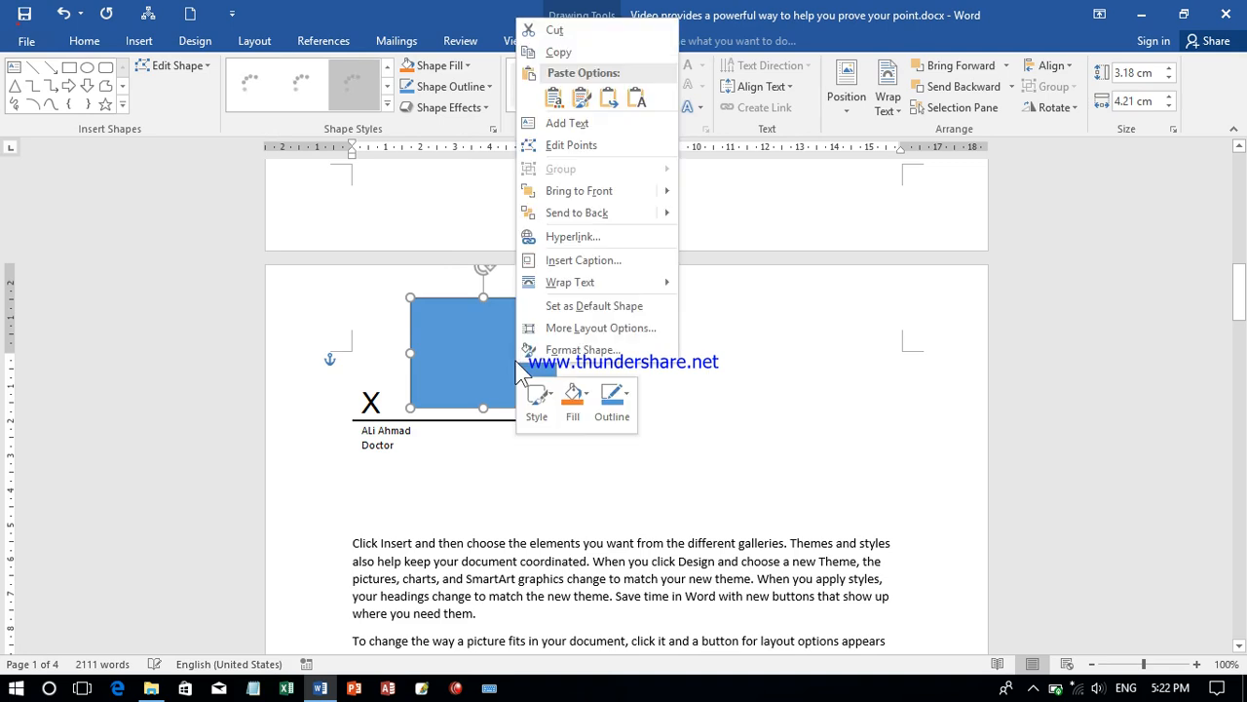
{"action": "left_click", "coordinate": [562, 396]}
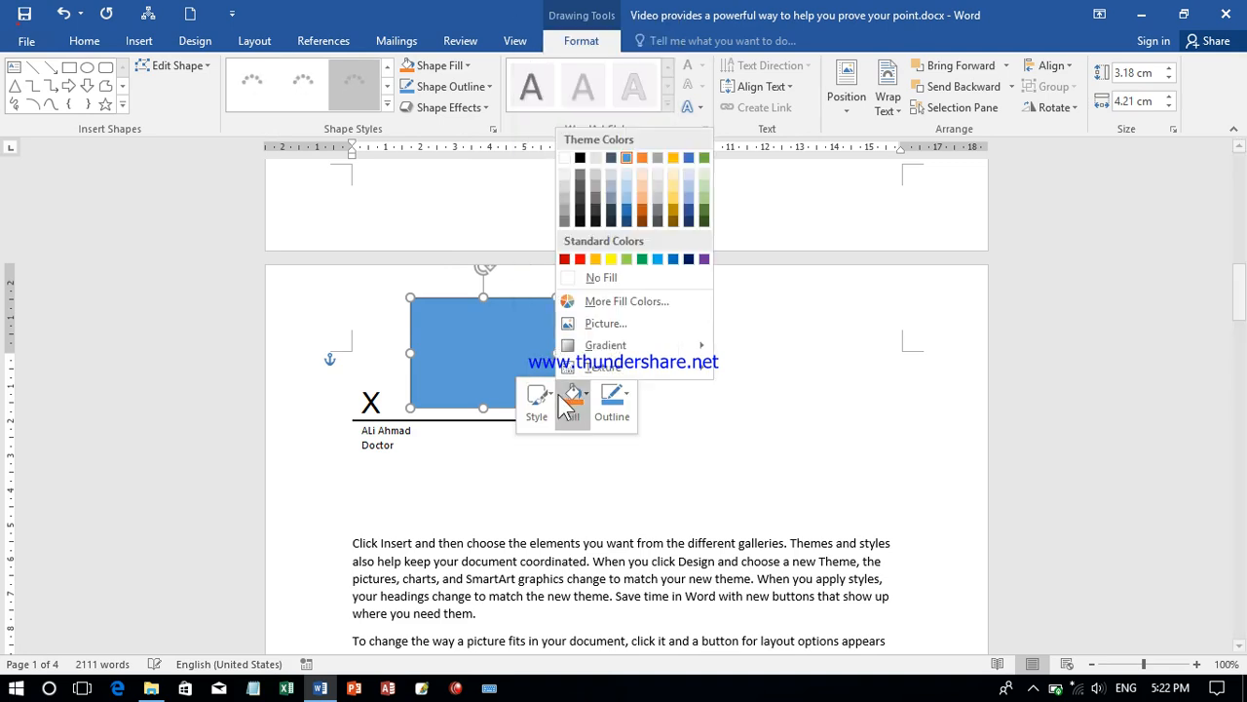
{"action": "left_click", "coordinate": [602, 325]}
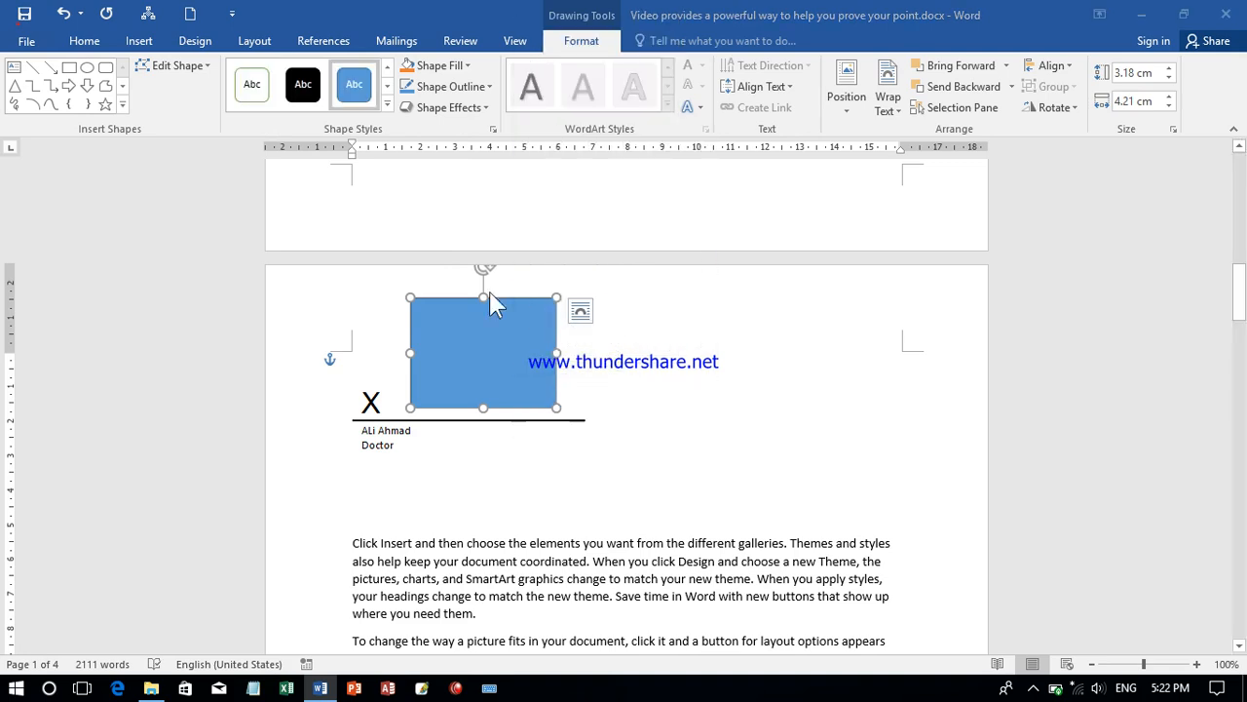
{"action": "left_click", "coordinate": [652, 372]}
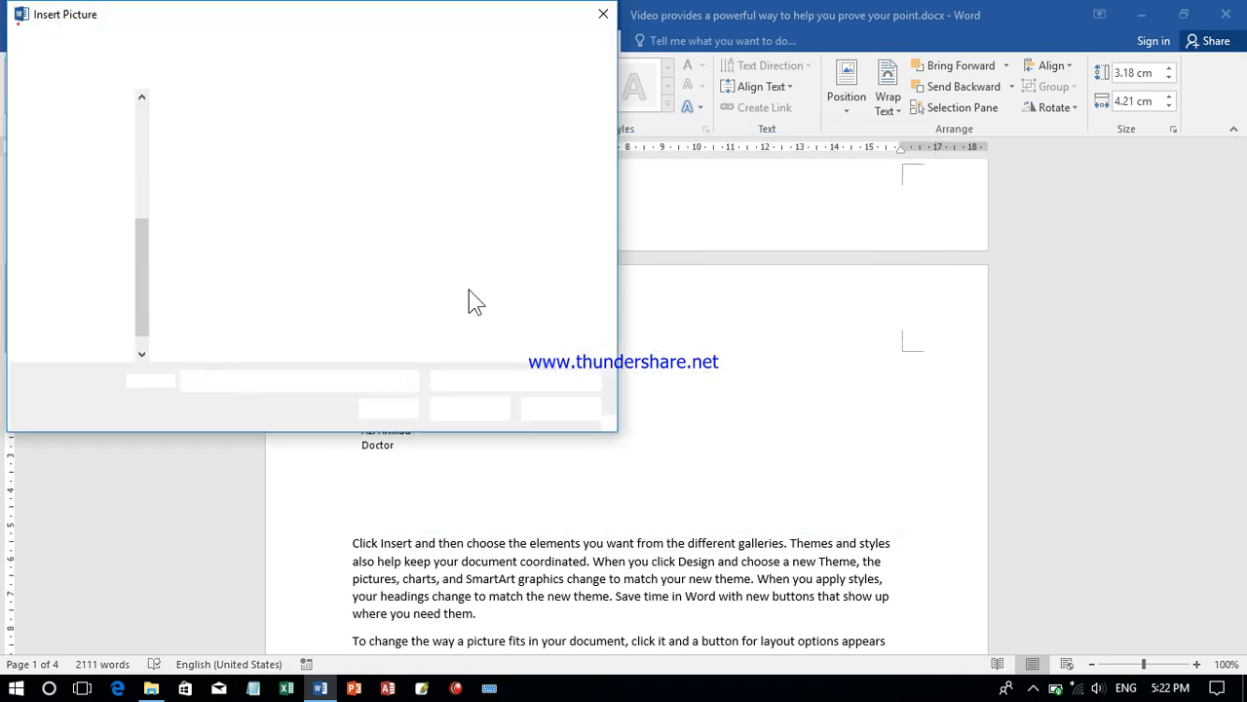
{"action": "left_click", "coordinate": [78, 180]}
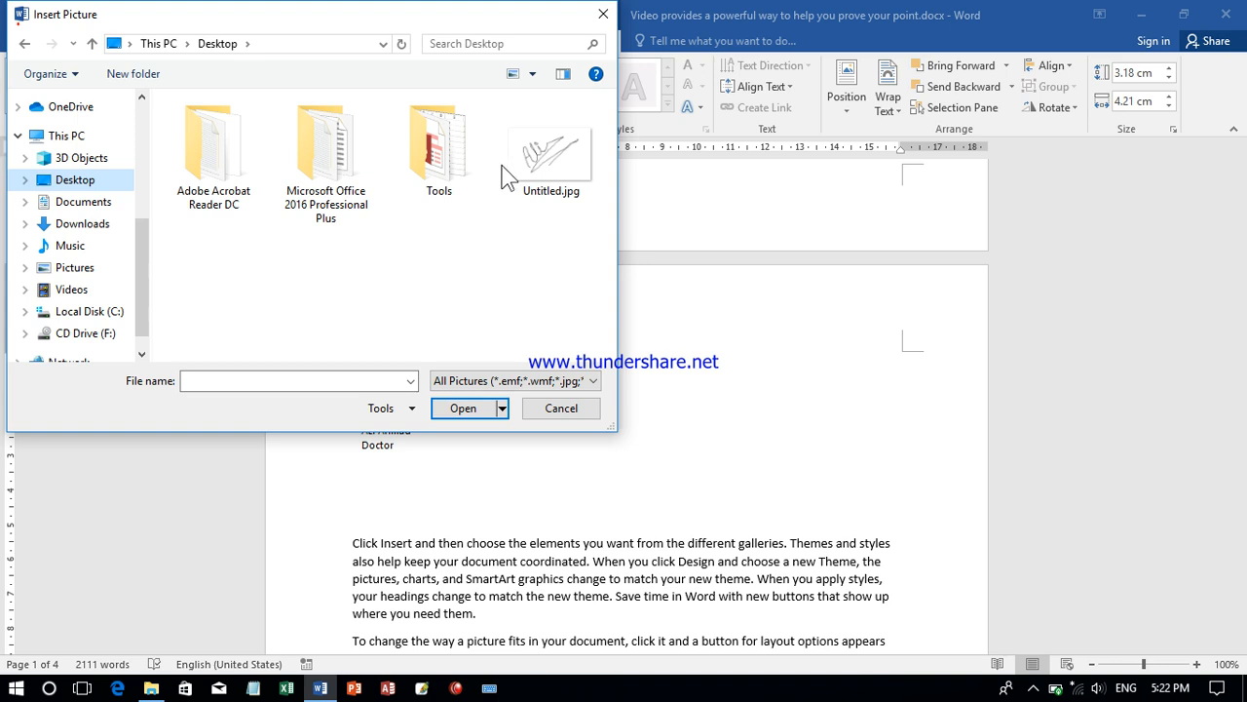
{"action": "left_click", "coordinate": [542, 171]}
{"action": "double_click", "coordinate": [543, 171]}
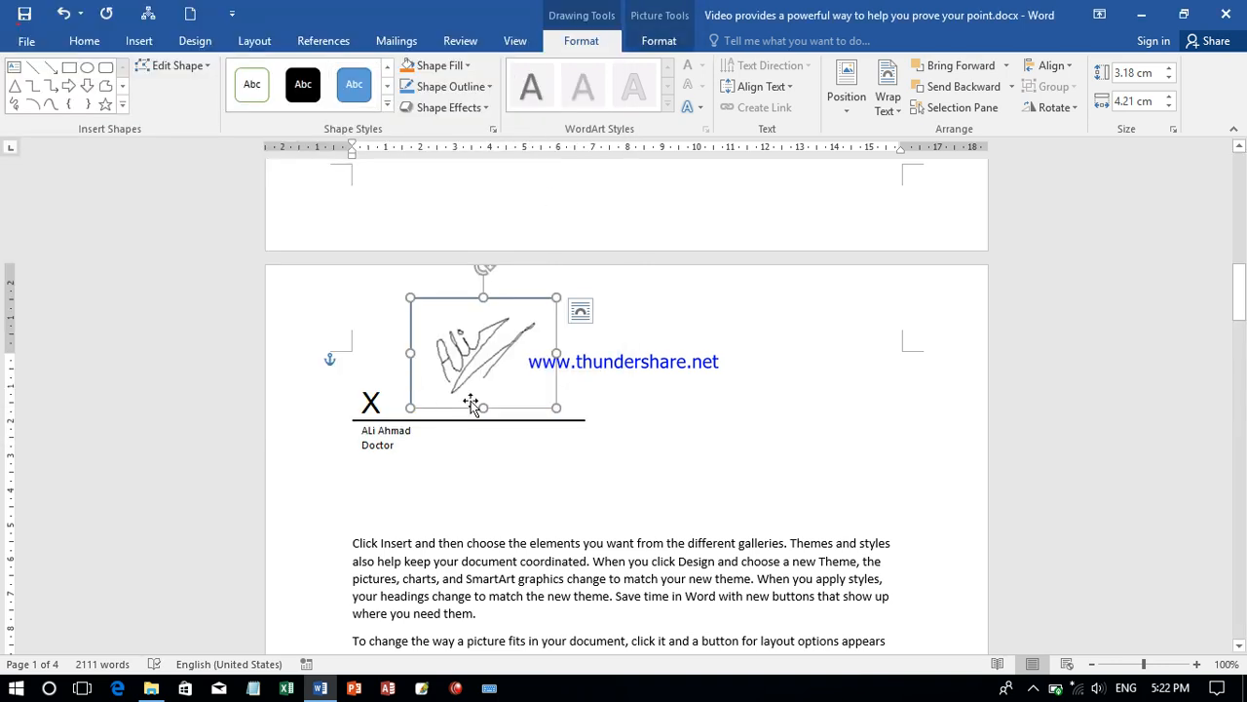
- Remove the outline from the signature picture shape and deselect it
{"action": "left_click", "coordinate": [472, 89]}
{"action": "left_click", "coordinate": [438, 252]}
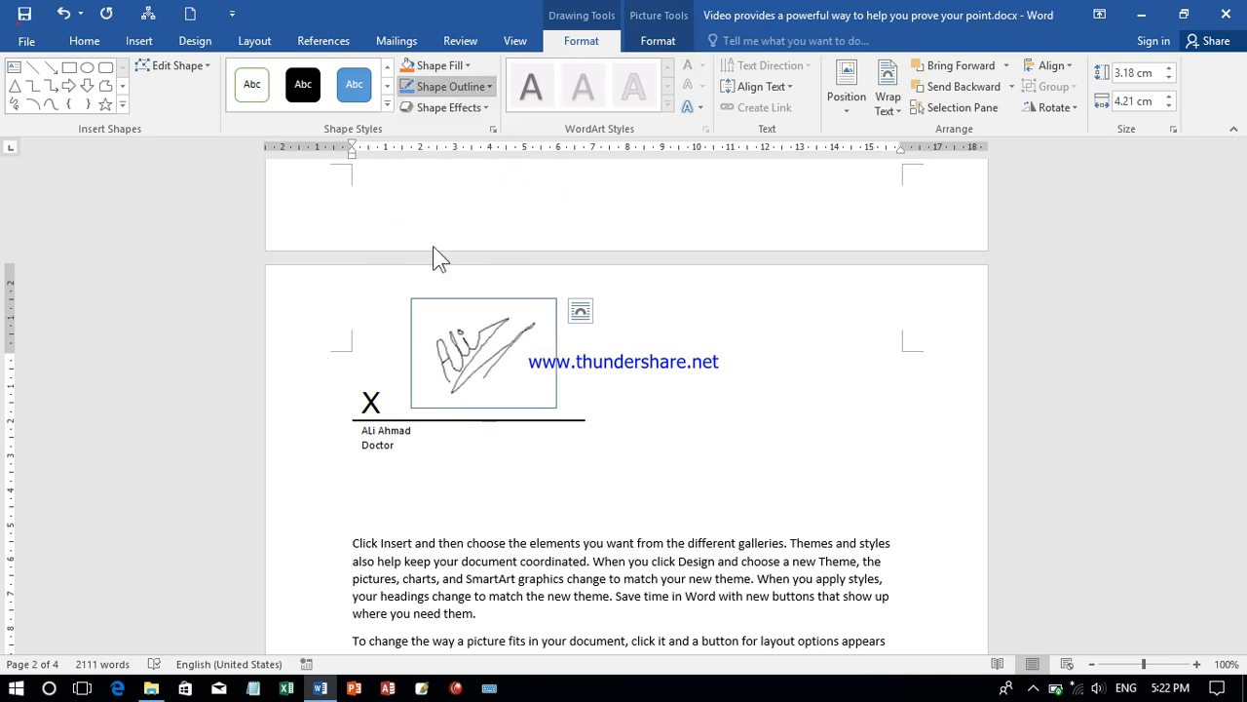
{"action": "left_click", "coordinate": [651, 502]}
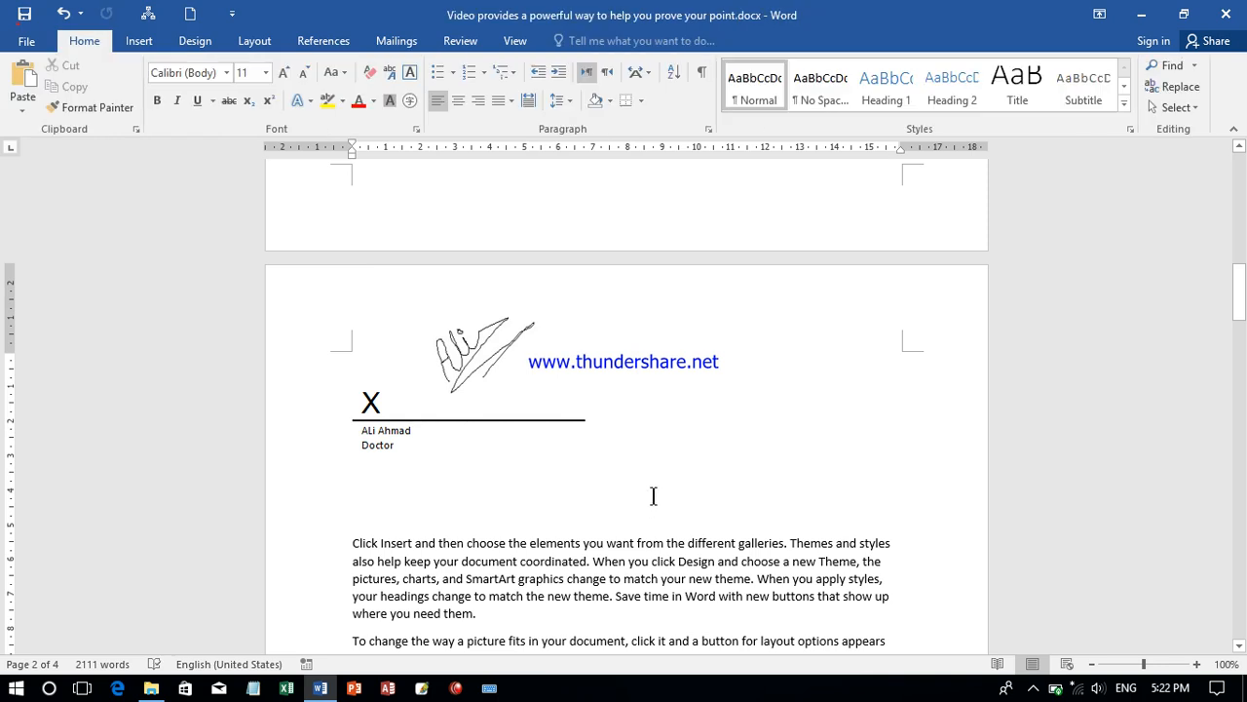
- Close the signed document
{"action": "left_click", "coordinate": [27, 41]}
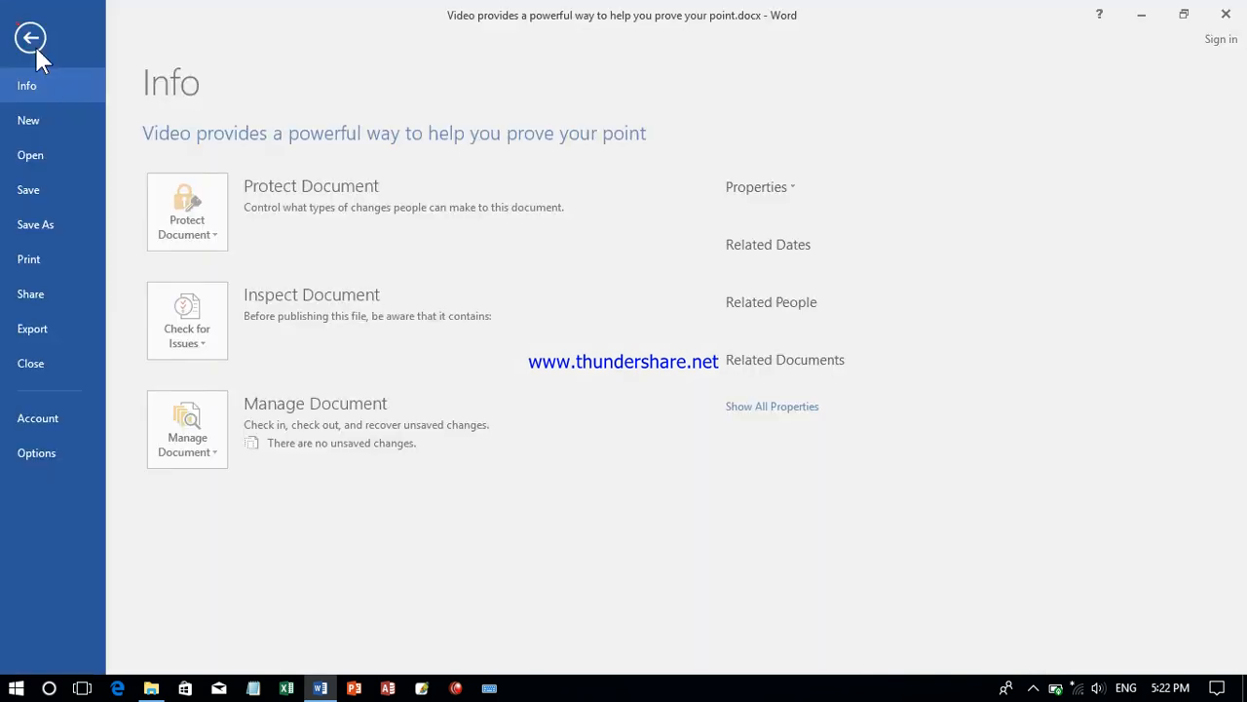
{"action": "left_click", "coordinate": [1226, 14]}
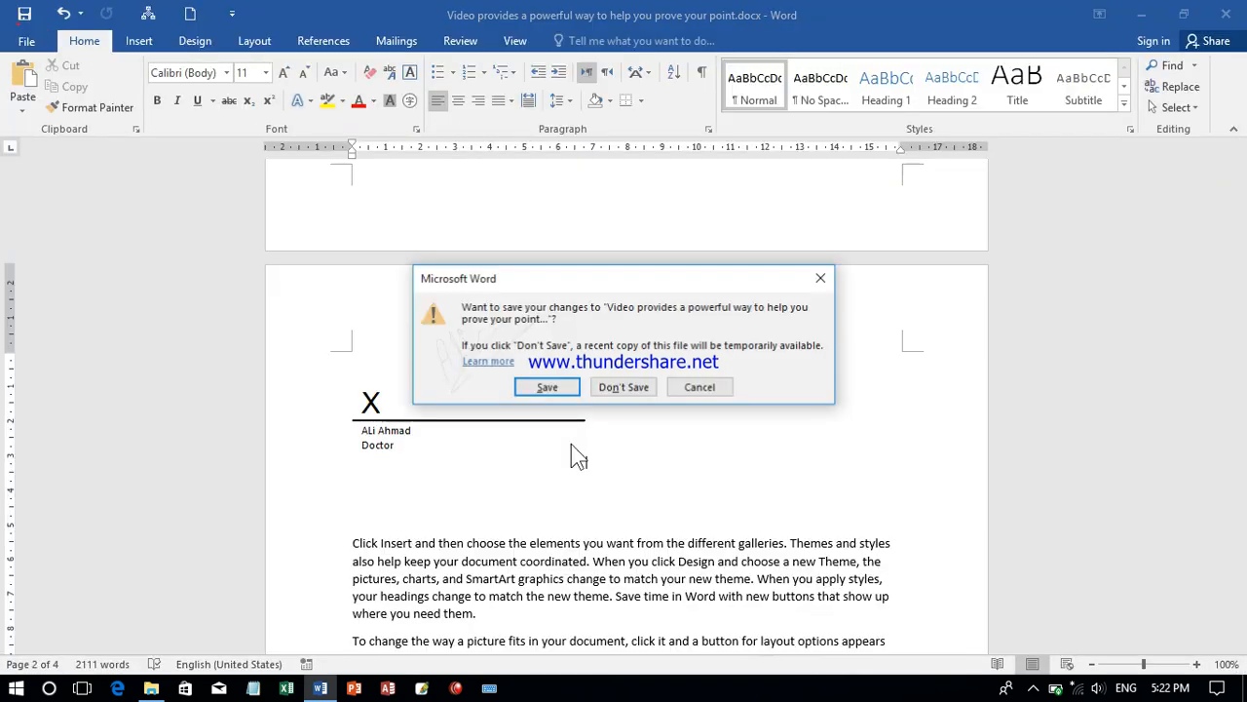